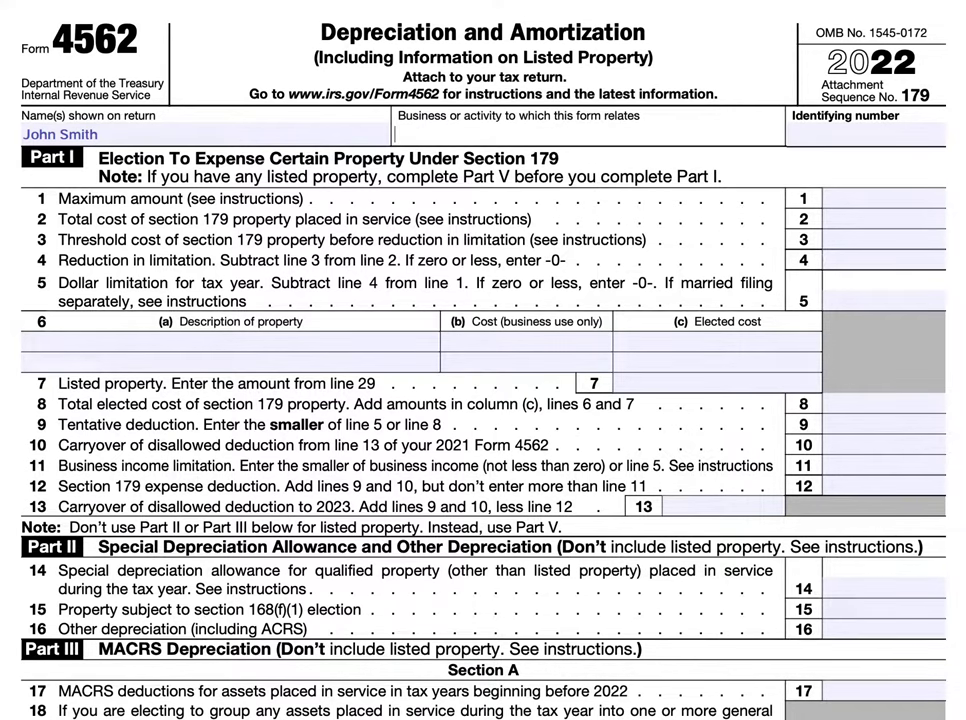
Enter General Sales Business-Retail as the related business or activity and fill in the taxpayer's identifying number.
type("General Sales Bu")
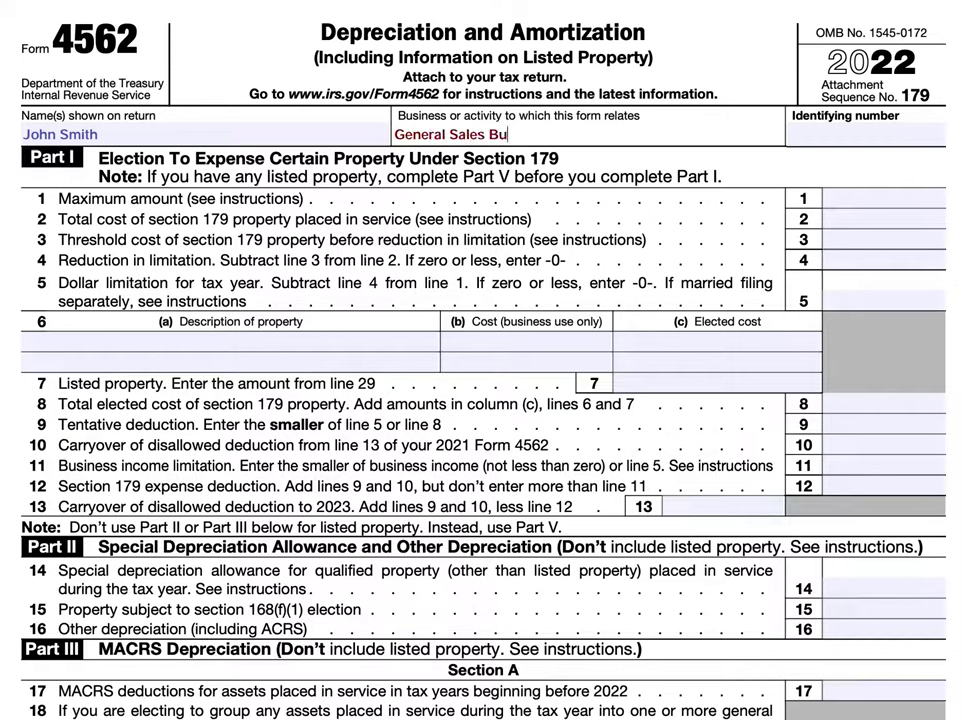
type("siness-Retail")
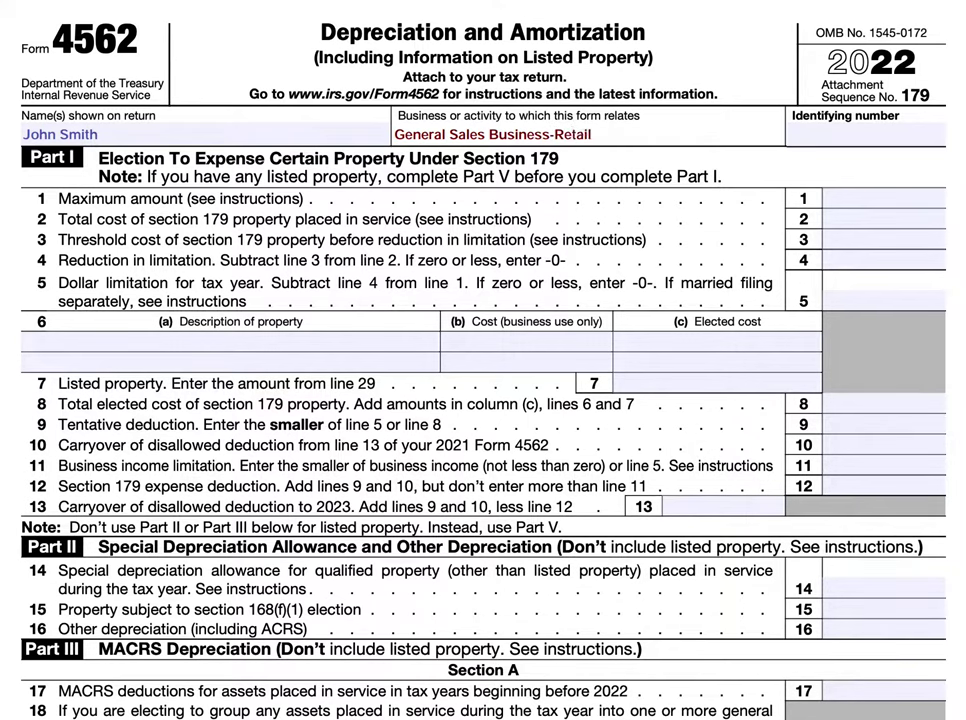
left_click(873, 133)
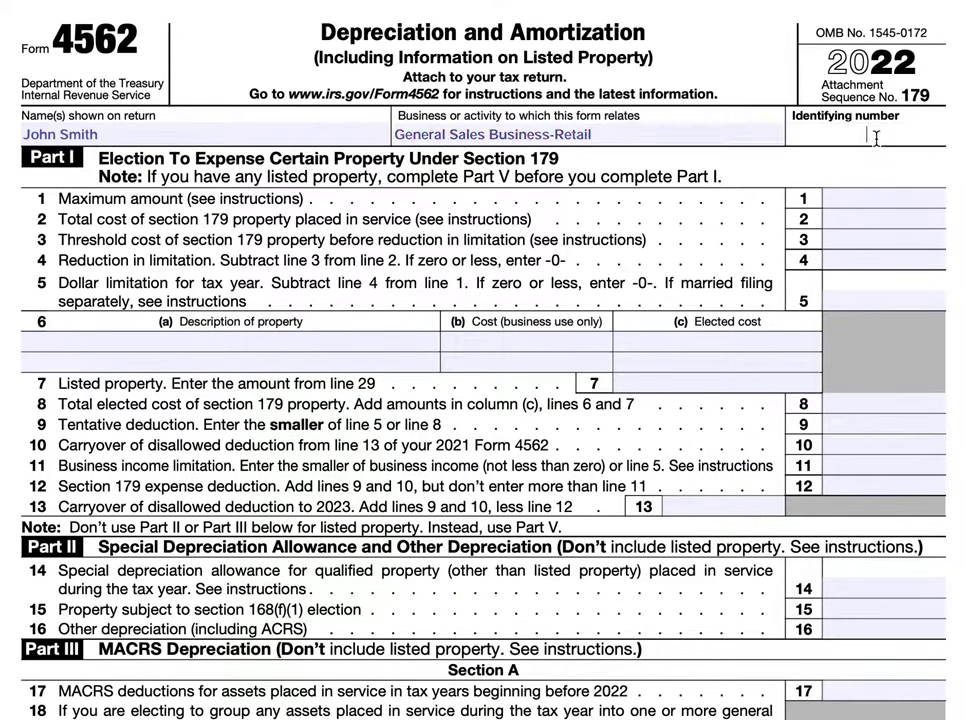
type("123-456-789")
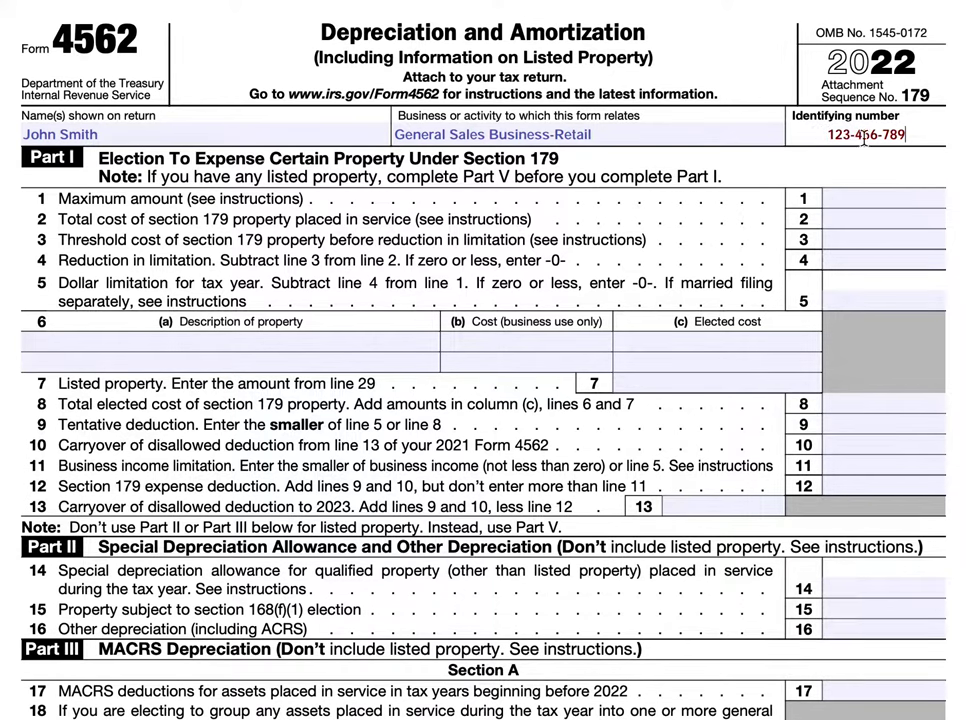
left_click_drag(890, 136, 871, 138)
type("-")
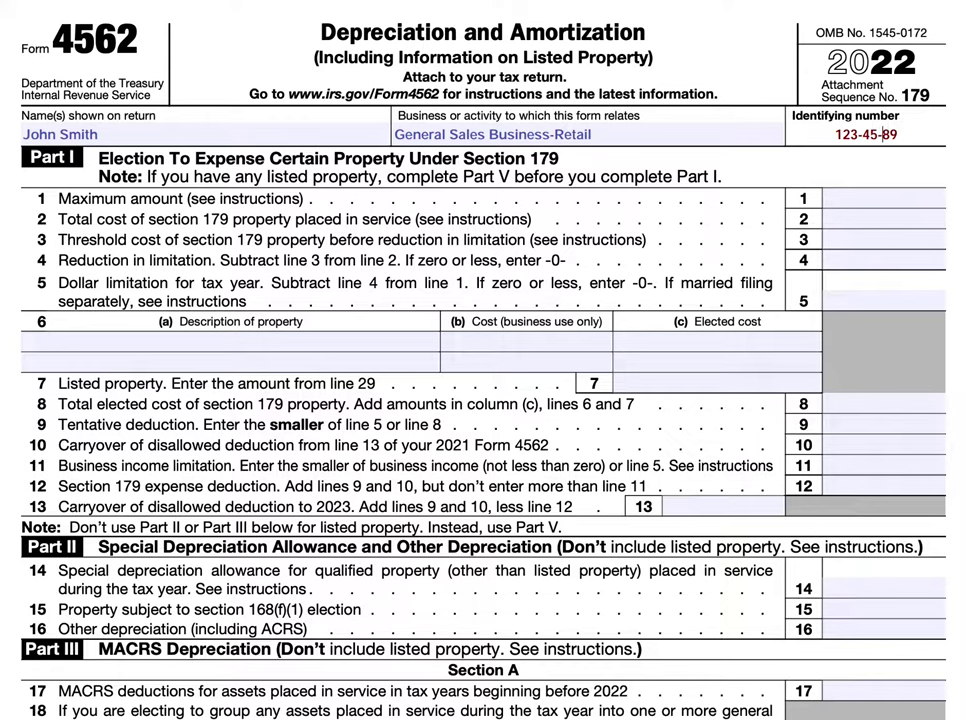
type("67")
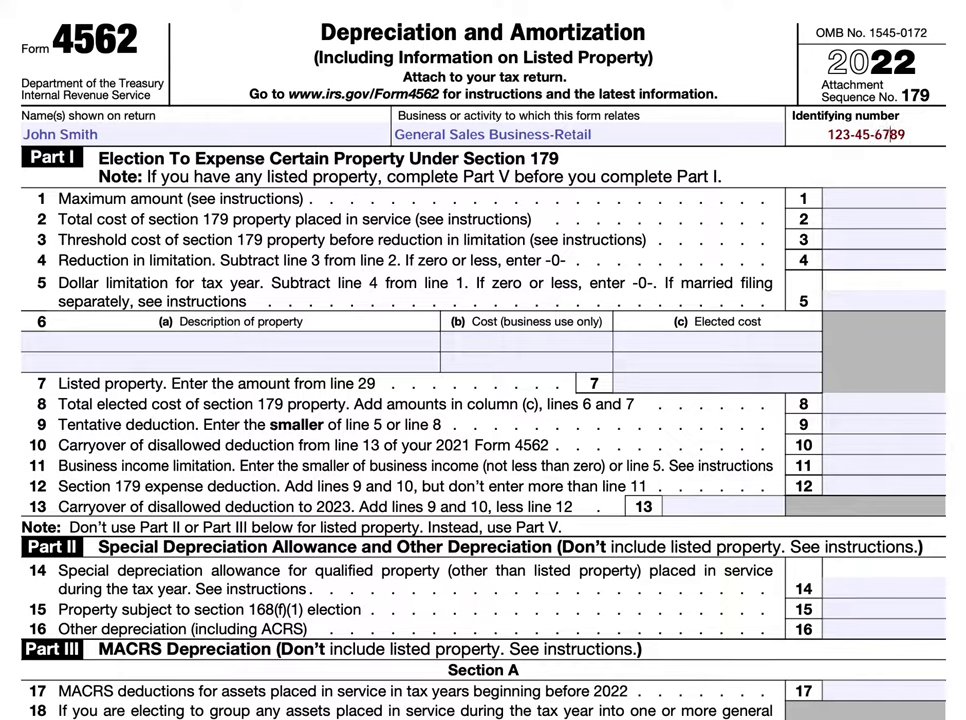
Enter 1,080,000 as the maximum amount on line 1 of Part I.
left_click(858, 197)
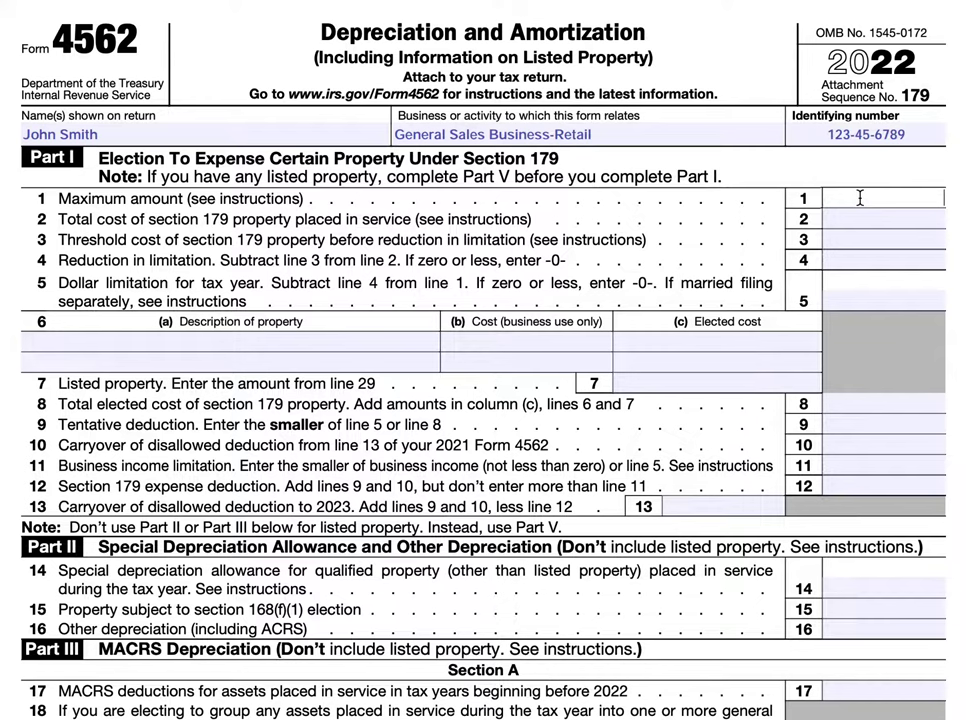
type("1080000")
left_click(921, 197)
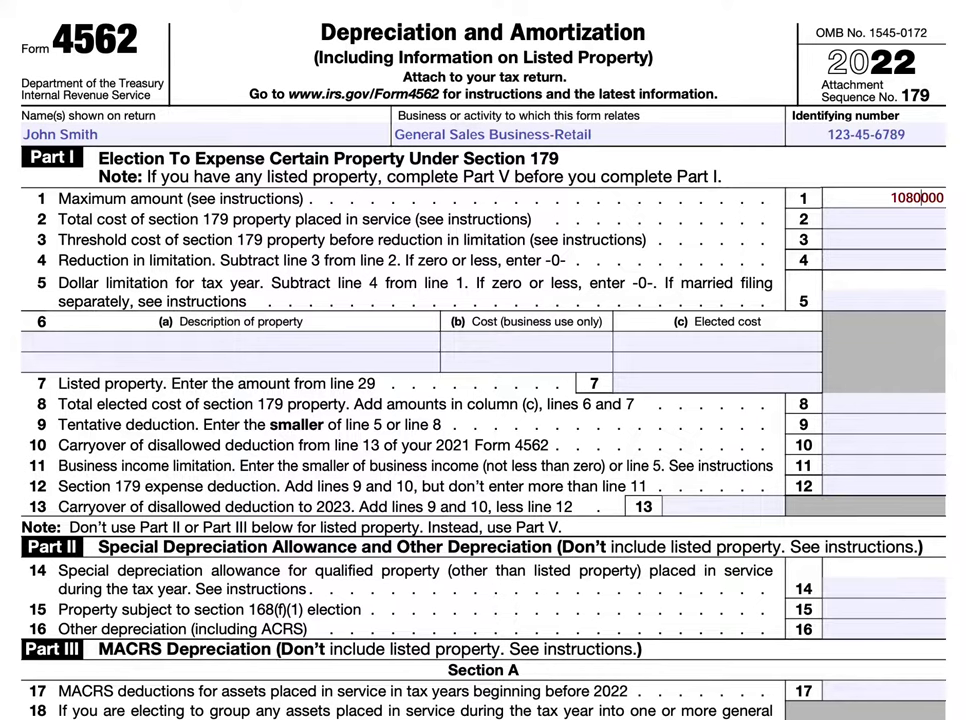
type(",")
left_click(897, 197)
type(",")
Enter 1,000,000 as the total section 179 property cost on line 2 and 2,700,000 as the threshold cost on line 3.
left_click(924, 222)
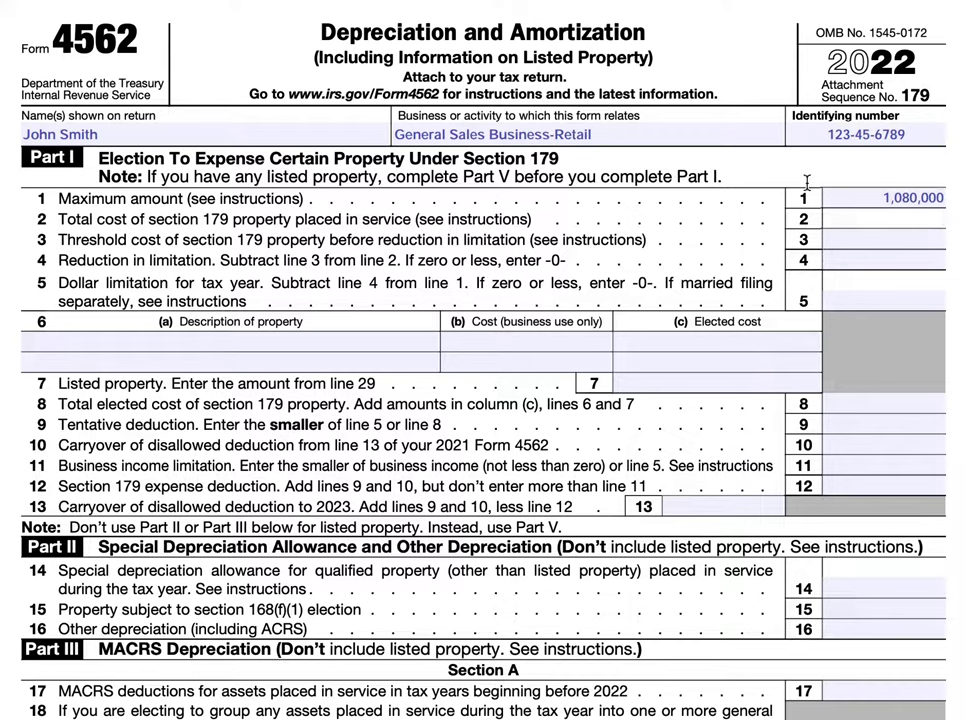
left_click_drag(720, 176, 147, 176)
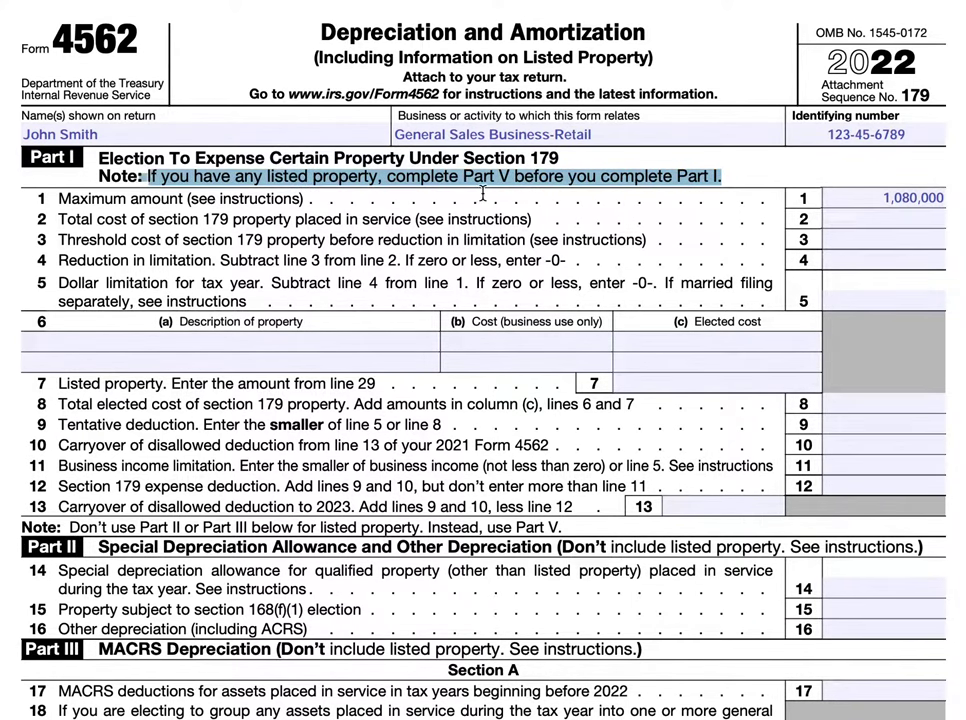
left_click(516, 178)
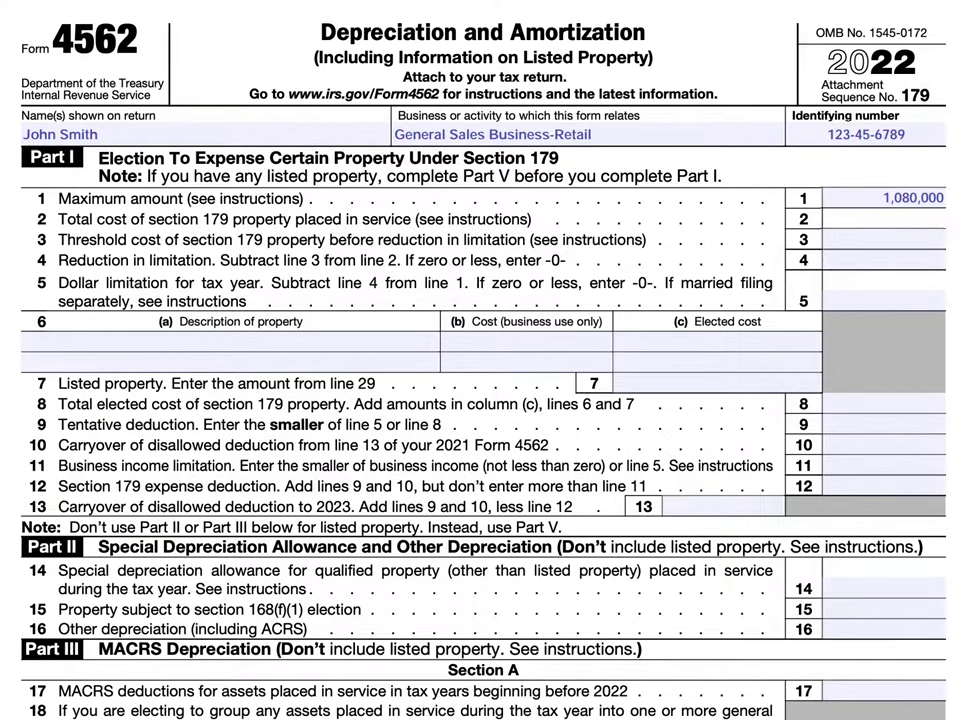
type("1,000,000")
left_click(940, 237)
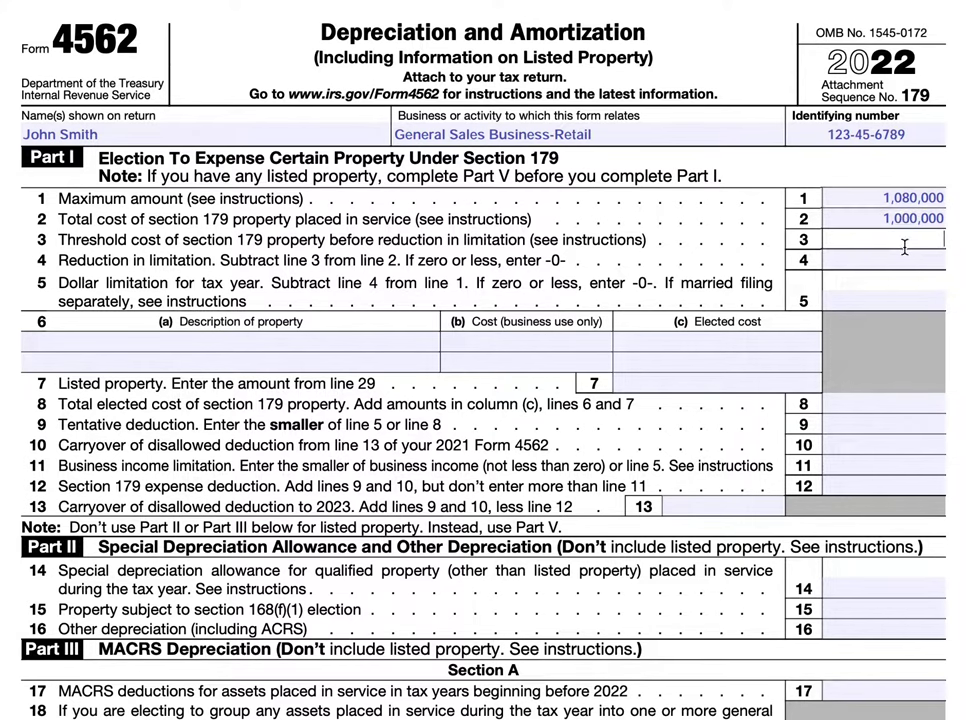
type("2,700,000")
Try 5,000,000 as the total property cost on line 2 and restore it to 1,000,000.
left_click_drag(886, 217, 892, 220)
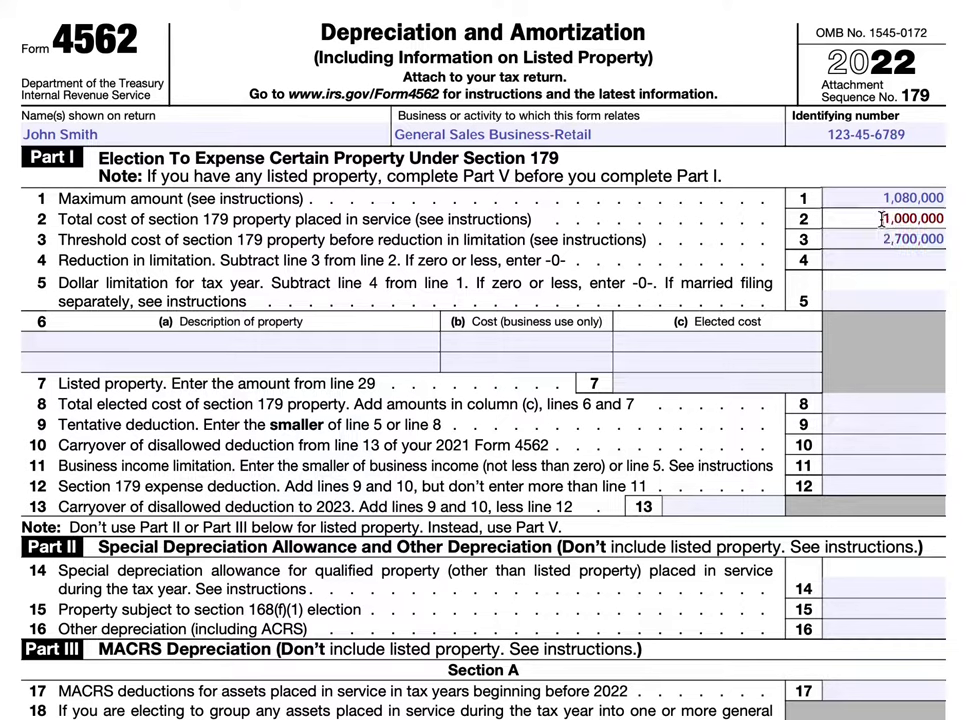
type("5")
left_click_drag(889, 218, 883, 218)
type("1")
Set the maximum amount on line 1 to 1,000,000 and enter 0 as the reduction in limitation on line 4.
left_click(906, 198)
key("Delete")
type("8")
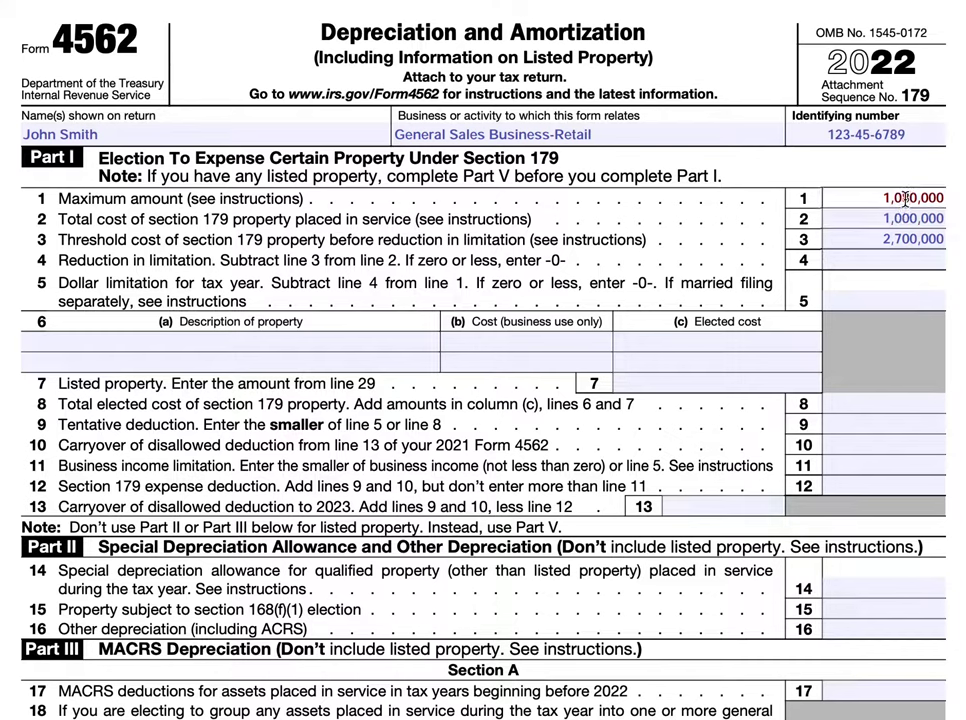
key("BackSpace")
type("0")
left_click(894, 259)
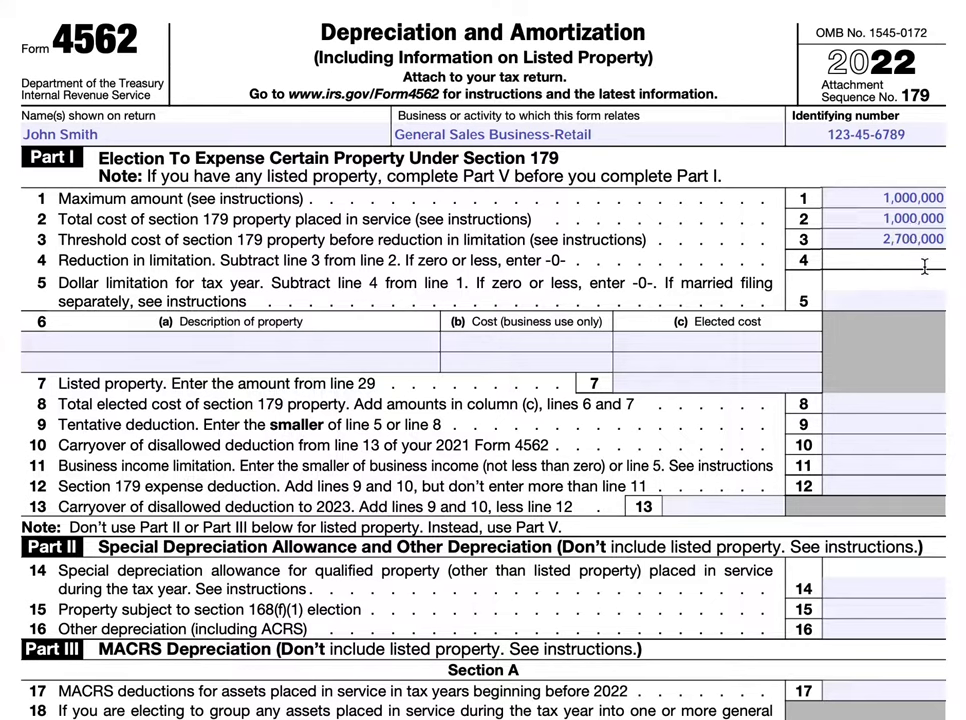
type("0")
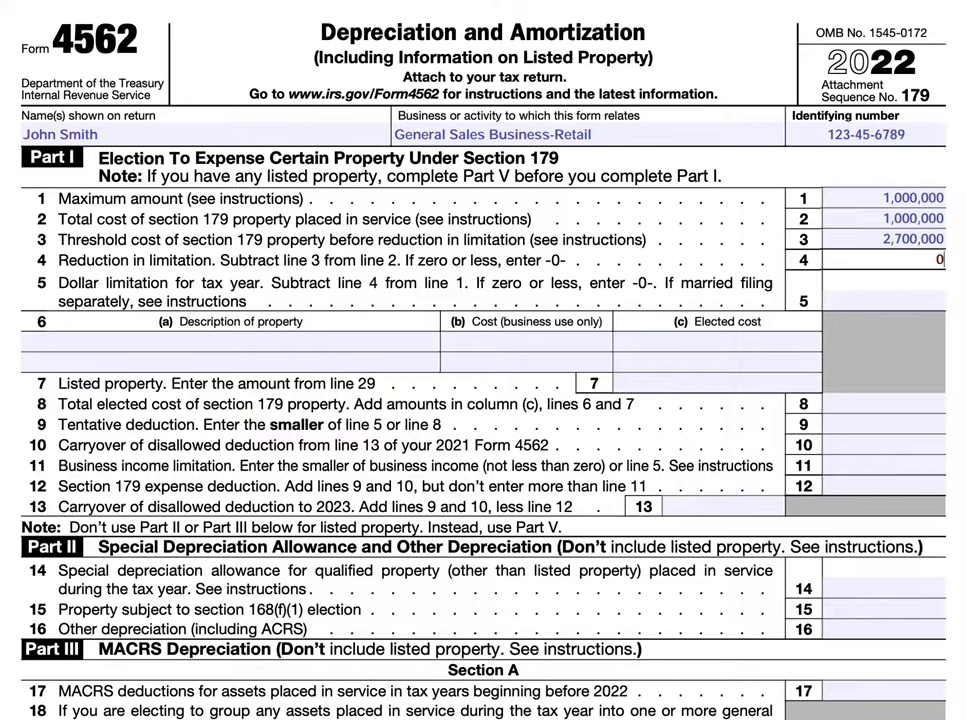
Set the total property cost on line 2 to 5,000,000 and the reduction in limitation on line 4 to 2,300,000.
left_click(889, 219)
key("BackSpace")
type("5")
left_click(936, 258)
type("2,300")
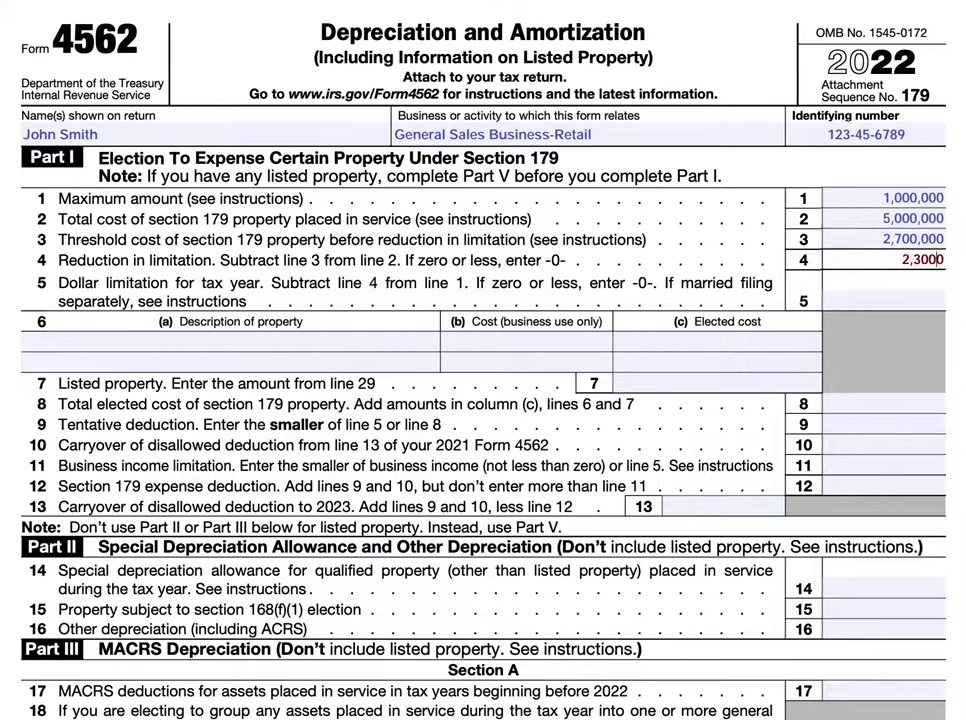
type(",00")
Set line 2 back to 1,000,000 and the reduction in limitation on line 4 back to 0.
left_click(887, 219)
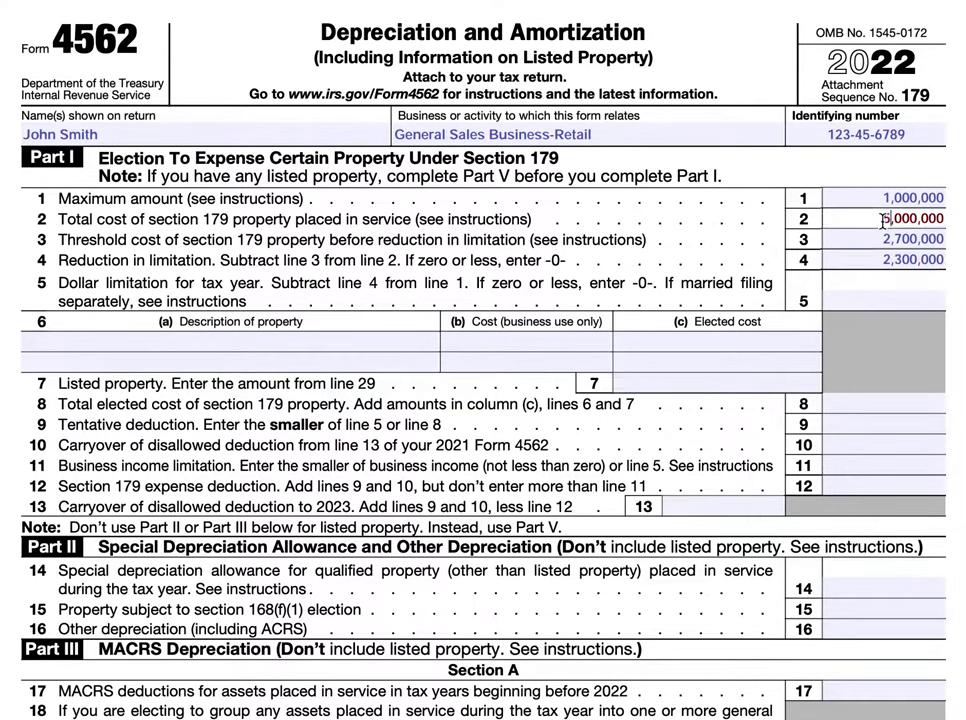
key("BackSpace")
type("1")
left_click(871, 259)
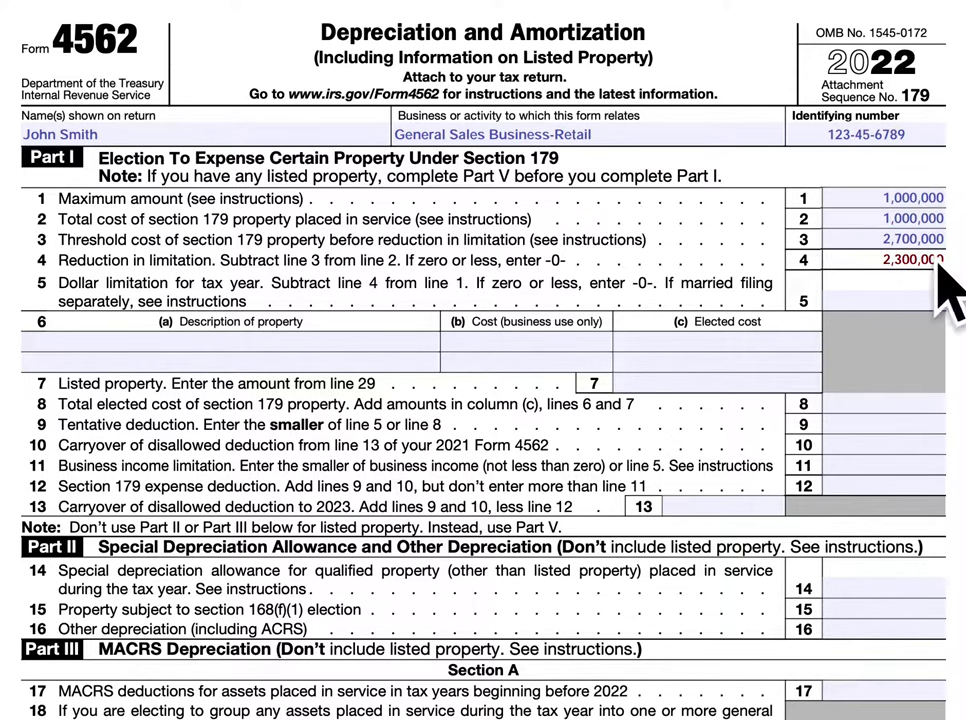
key("ctrl+a")
type("0")
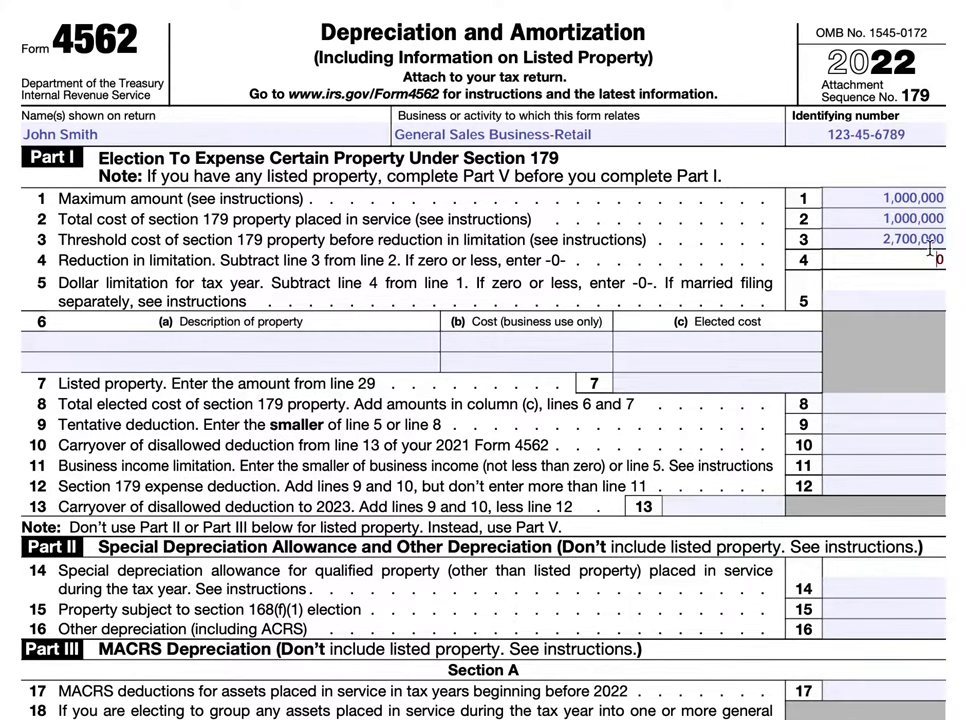
Enter 1,000,000 as the dollar limitation for the tax year on line 5.
left_click(888, 298)
type("1,000,00")
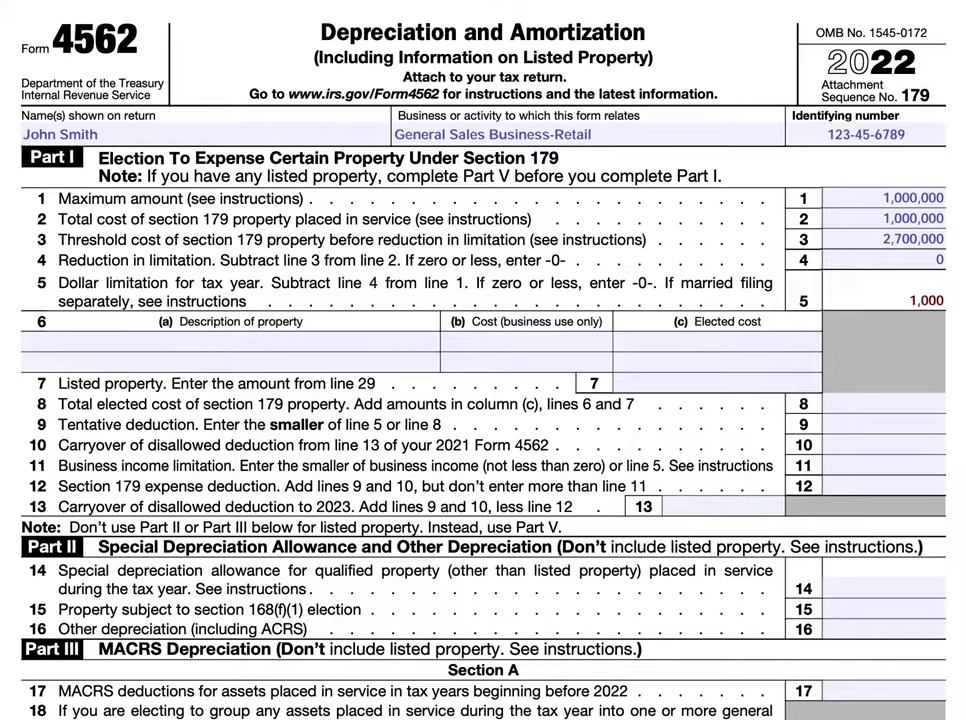
type("0")
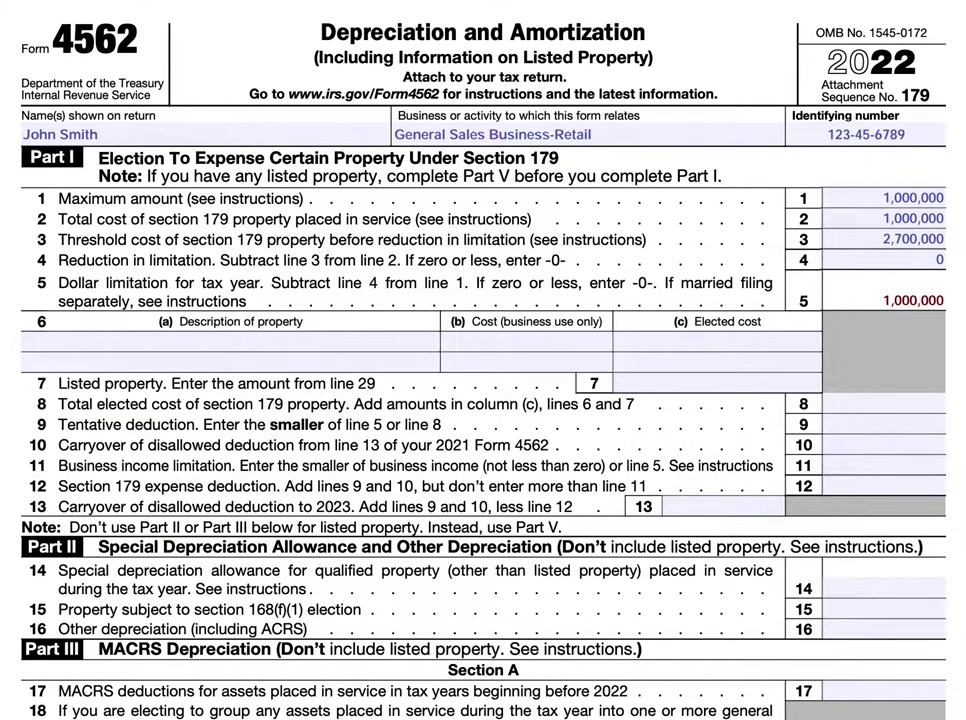
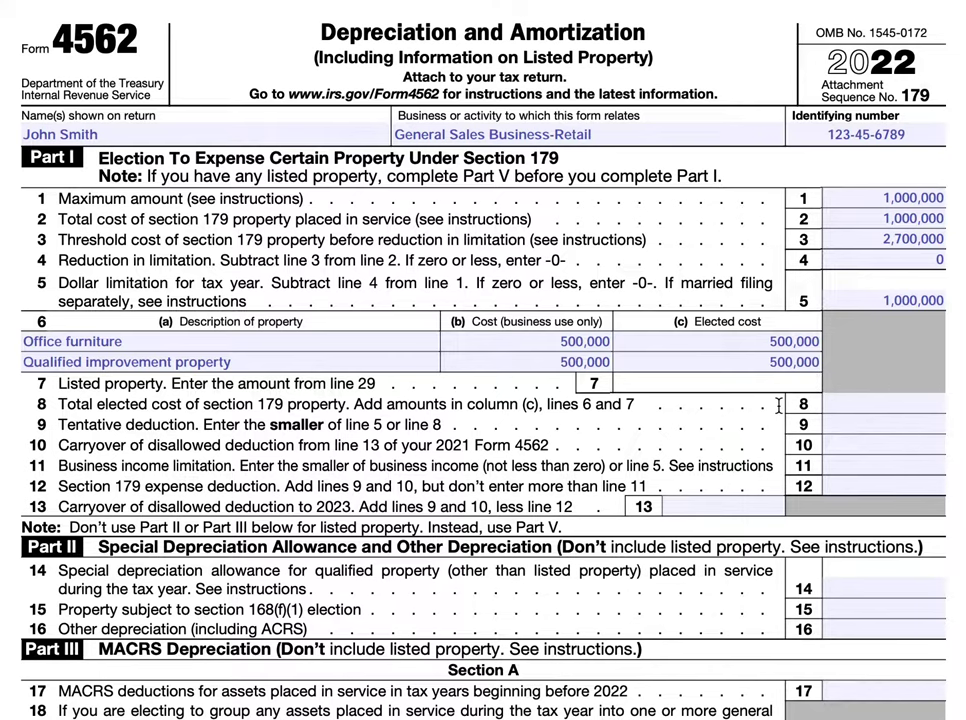
Check the listed property section in Part V and enter 0 as the listed property amount on line 7.
scroll(800, 458, "down", 9)
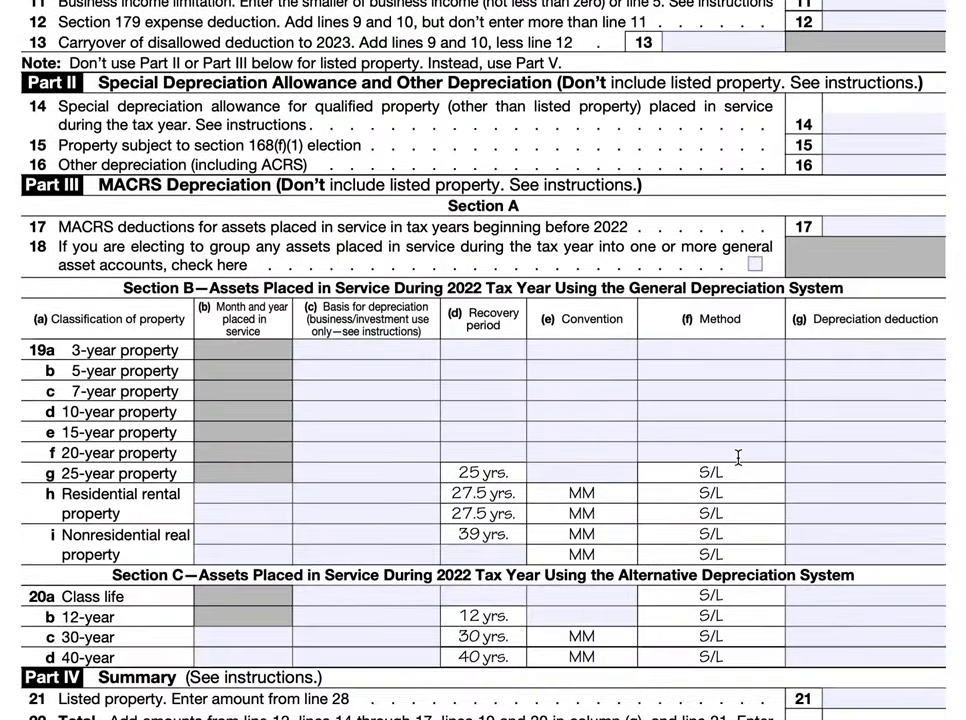
scroll(738, 457, "down", 5)
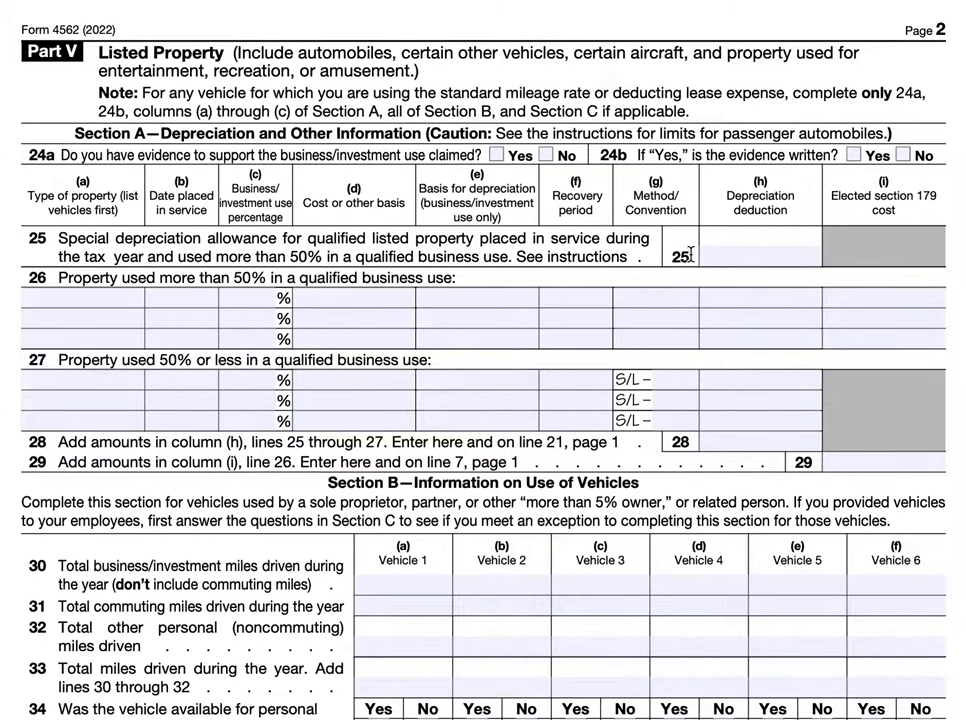
scroll(813, 260, "up", 10)
scroll(690, 254, "up", 5)
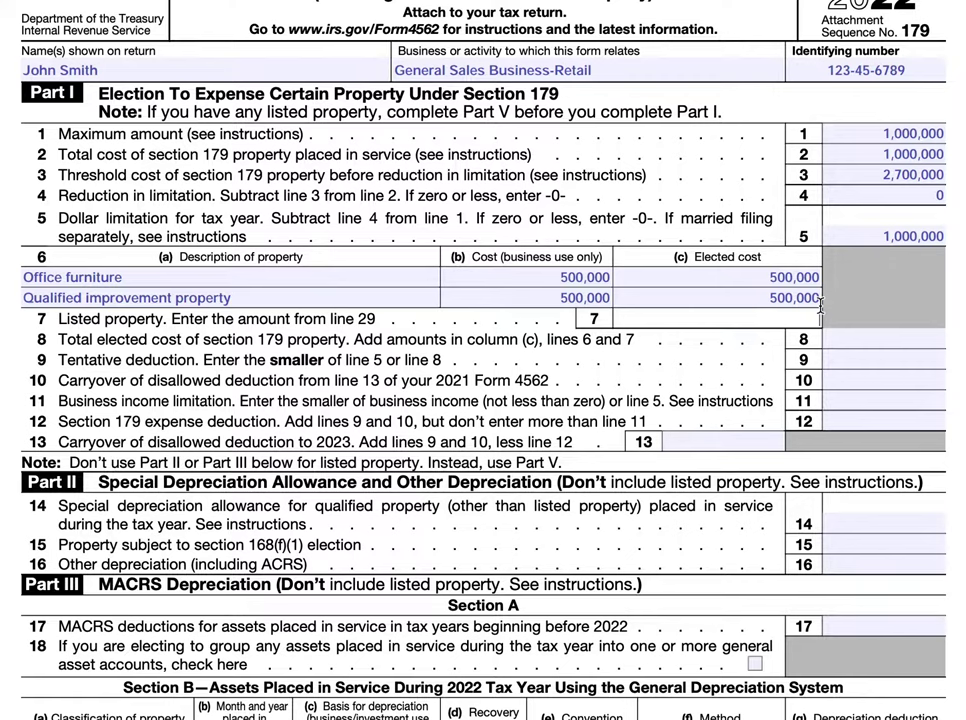
left_click(818, 315)
type("0")
key("Return")
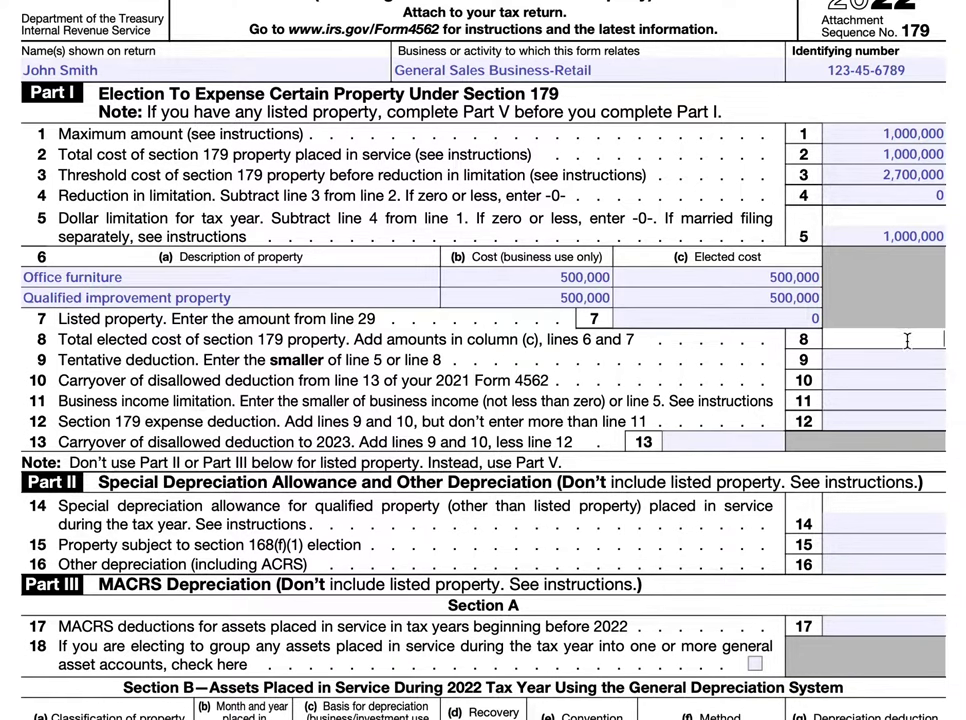
Enter 2,000,000 as the total elected cost on line 8 and 1,000,000 as the tentative deduction on line 9.
type("1,000,000")
left_click(884, 339)
key("Delete")
type("2")
left_click(856, 358)
type("1,")
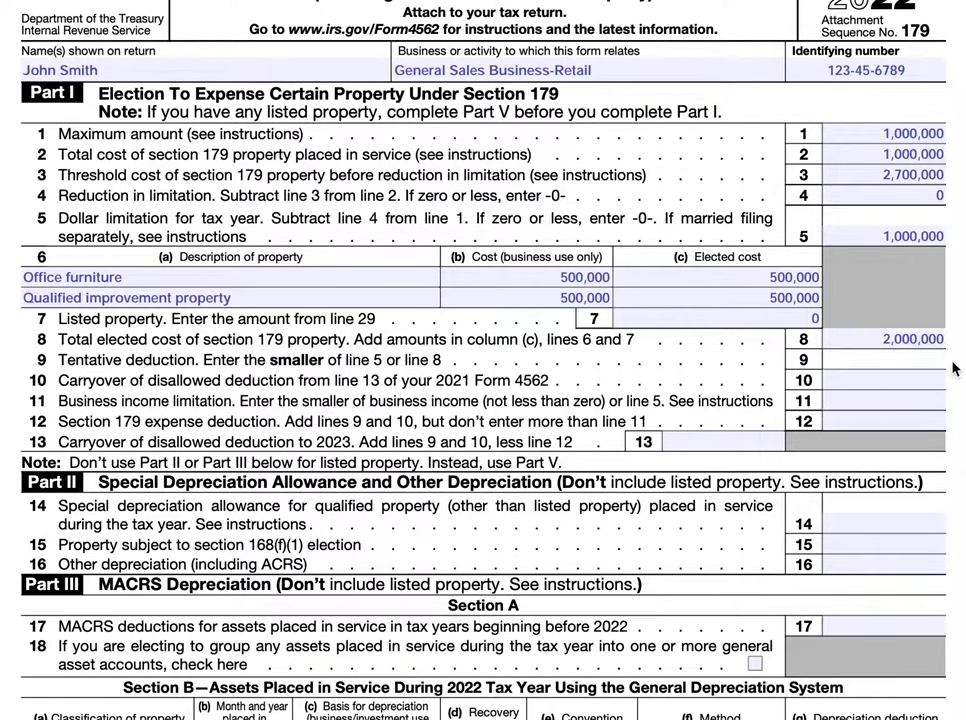
type("000,000")
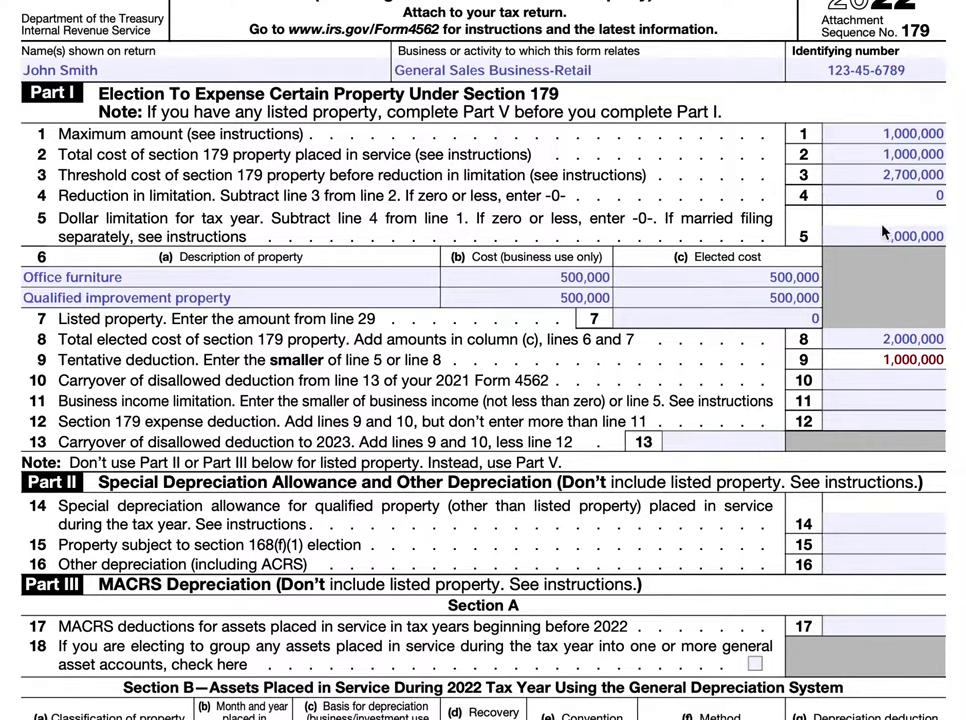
Set the total elected cost on line 8 to 1,000,000.
left_click(890, 339)
key("BackSpace")
type("1")
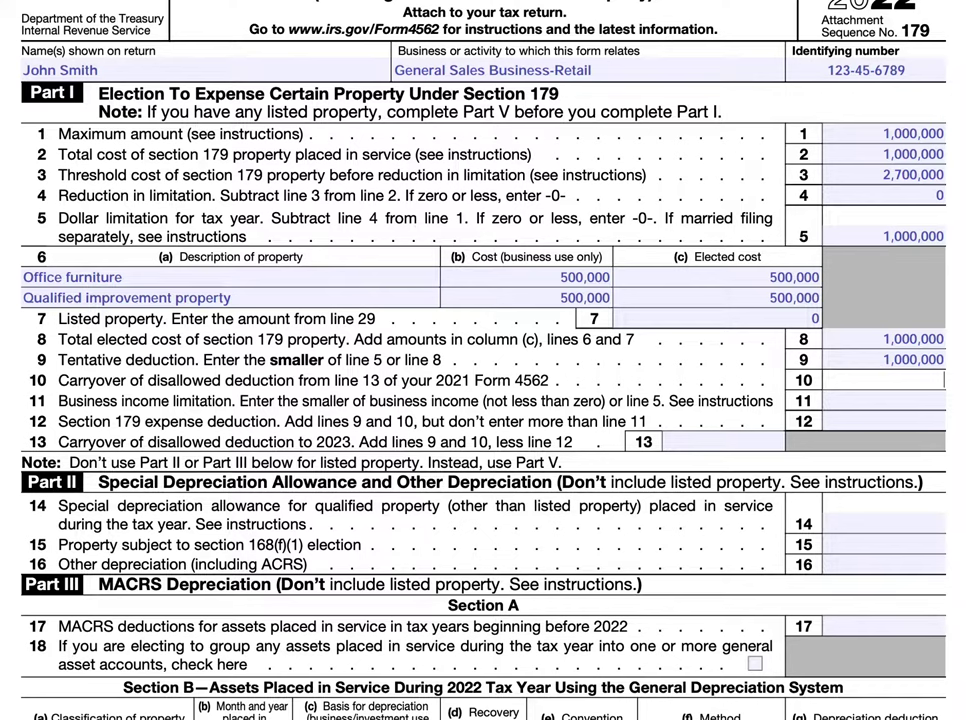
Enter 50,000 as the carryover on line 10 and 500,000 on both line 11 and line 12.
type("50,000")
left_click(899, 400)
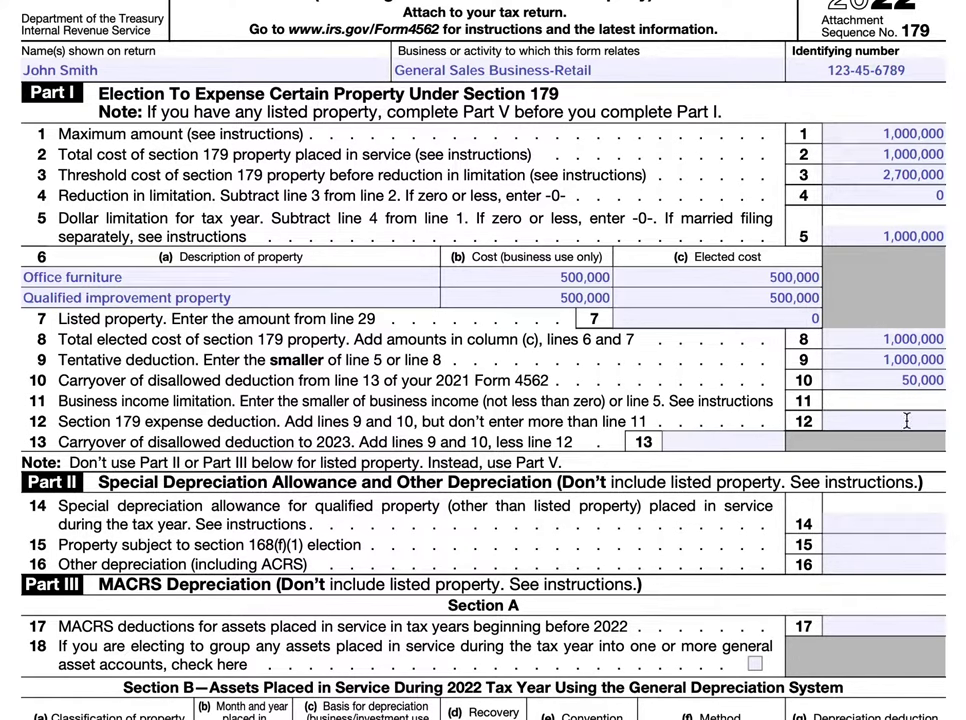
type("500,000")
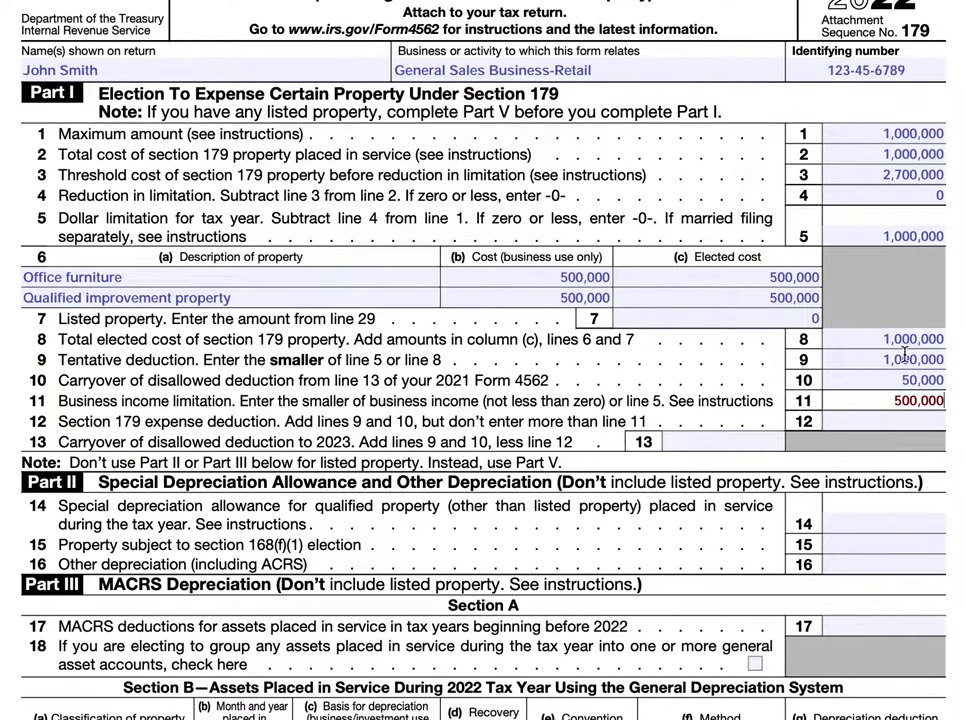
left_click(916, 420)
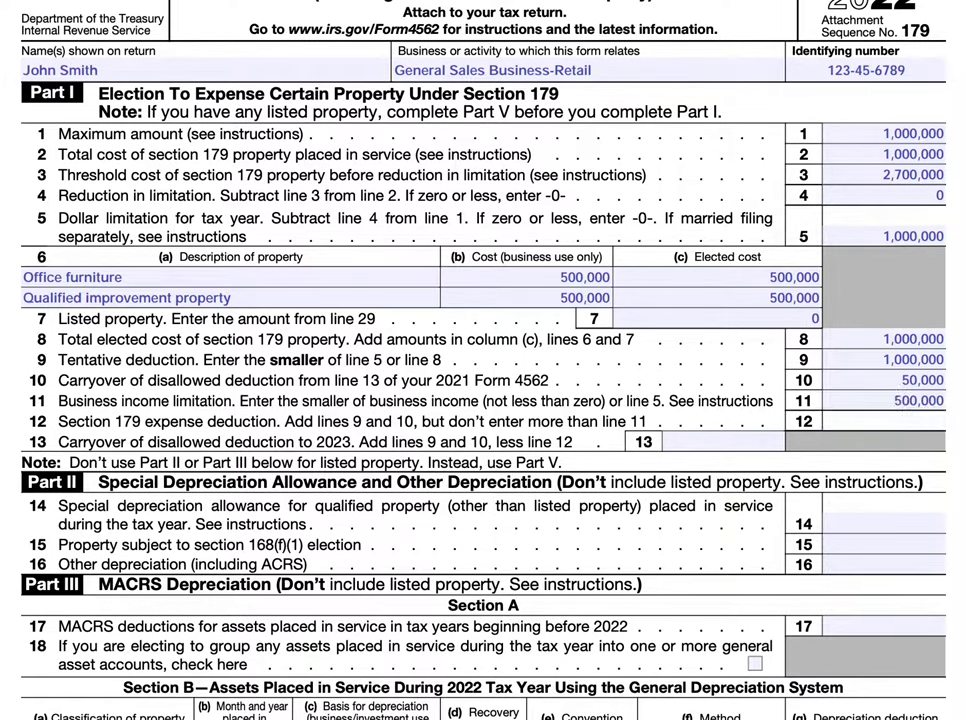
type("500,000")
Set the business income limitation on line 11 to 1,500,000 and the section 179 expense deduction on line 12 to 1,050,000.
left_click(920, 401)
left_click(895, 401)
type("1")
left_click(908, 421)
key("BackSpace")
key("BackSpace")
type("1,050")
key("BackSpace")
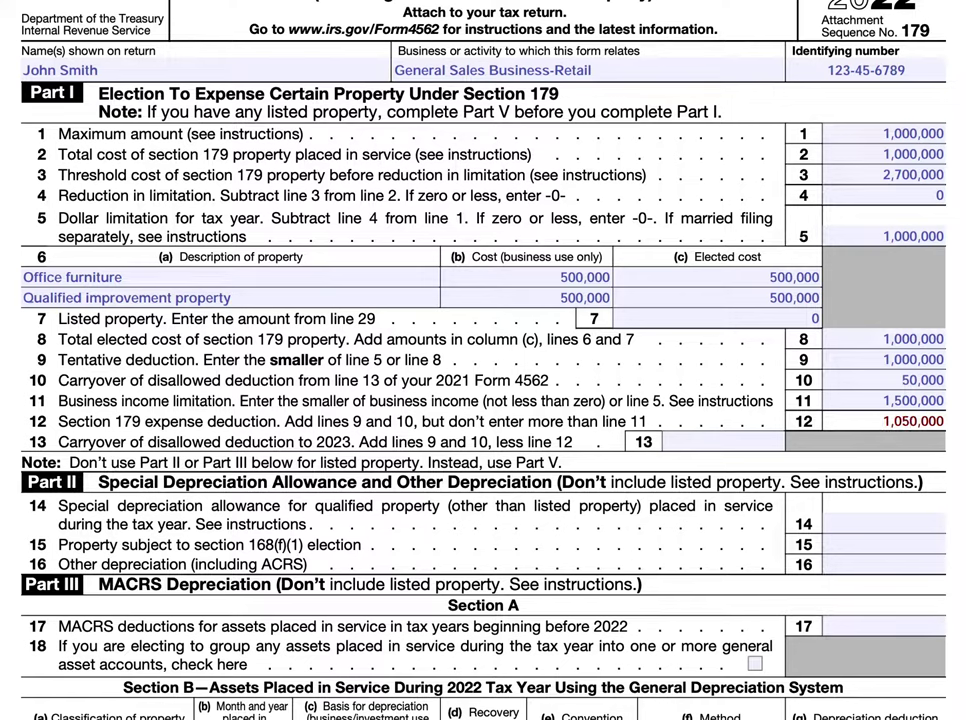
Set the business income limitation on line 11 and the section 179 expense deduction on line 12 to 500,000 each.
left_click(912, 400)
left_click_drag(914, 400, 864, 403)
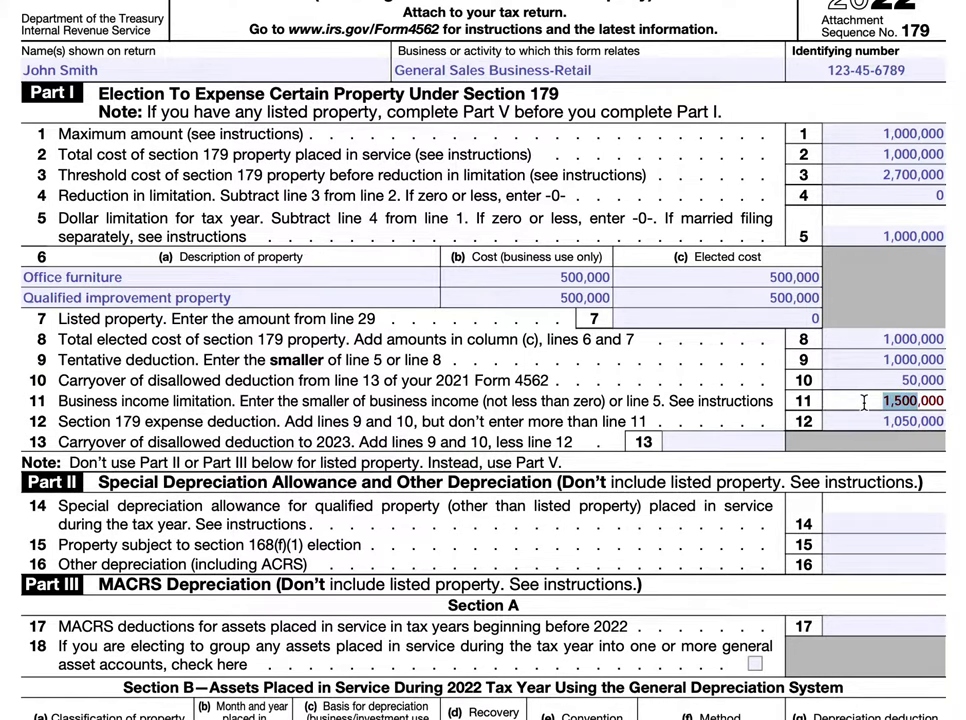
type("500")
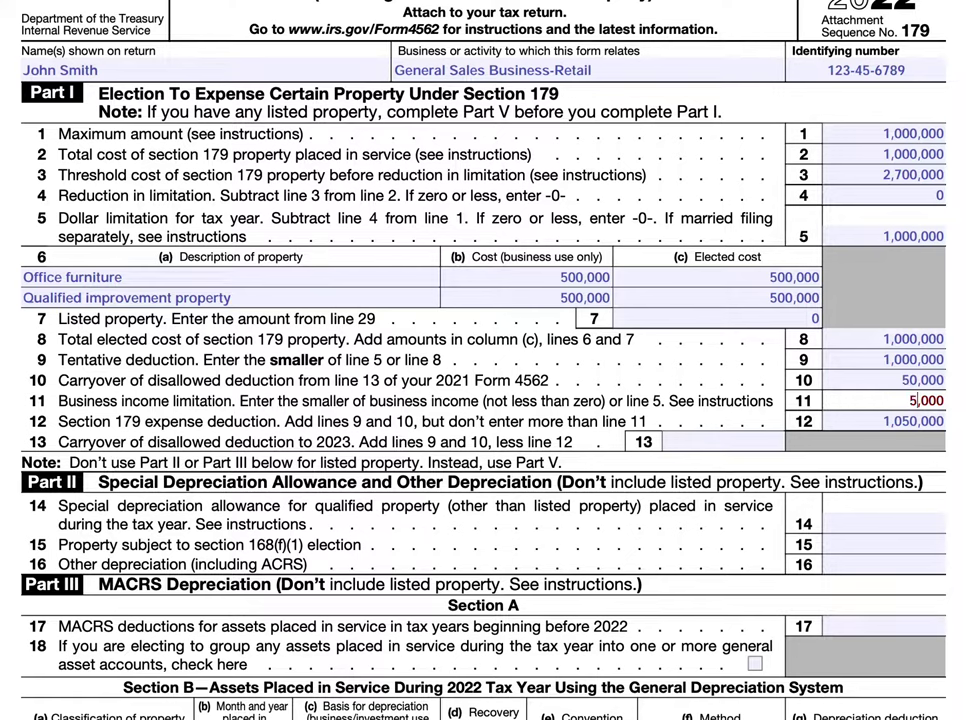
left_click(910, 421)
left_click_drag(913, 421, 866, 421)
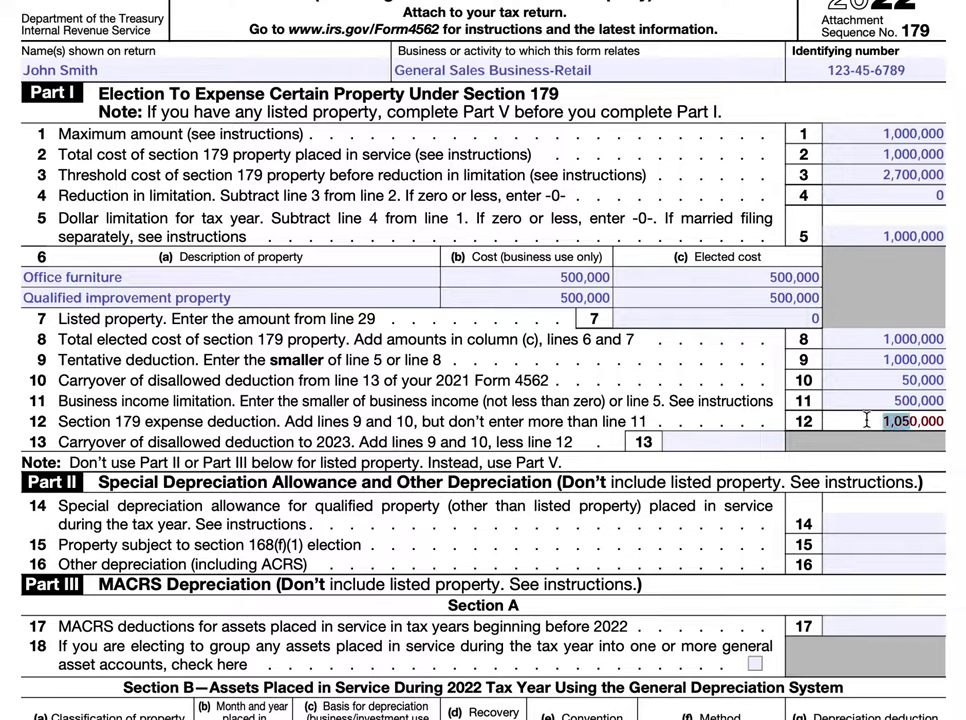
type("500")
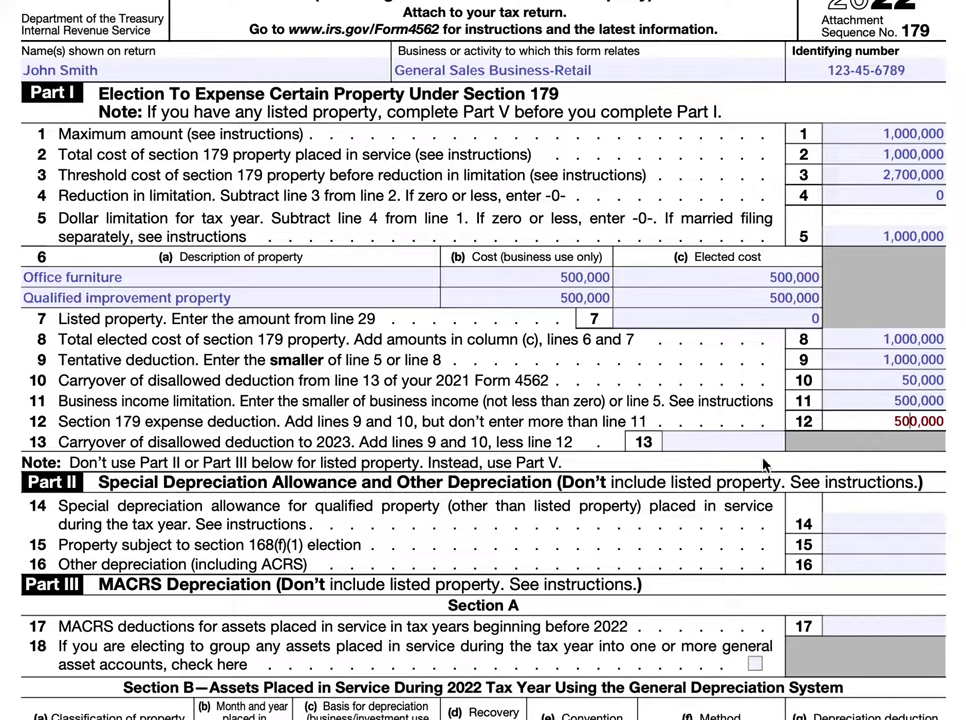
Enter 550,000 on line 13 as the carryover of disallowed deduction to 2023.
left_click(714, 447)
type("550,")
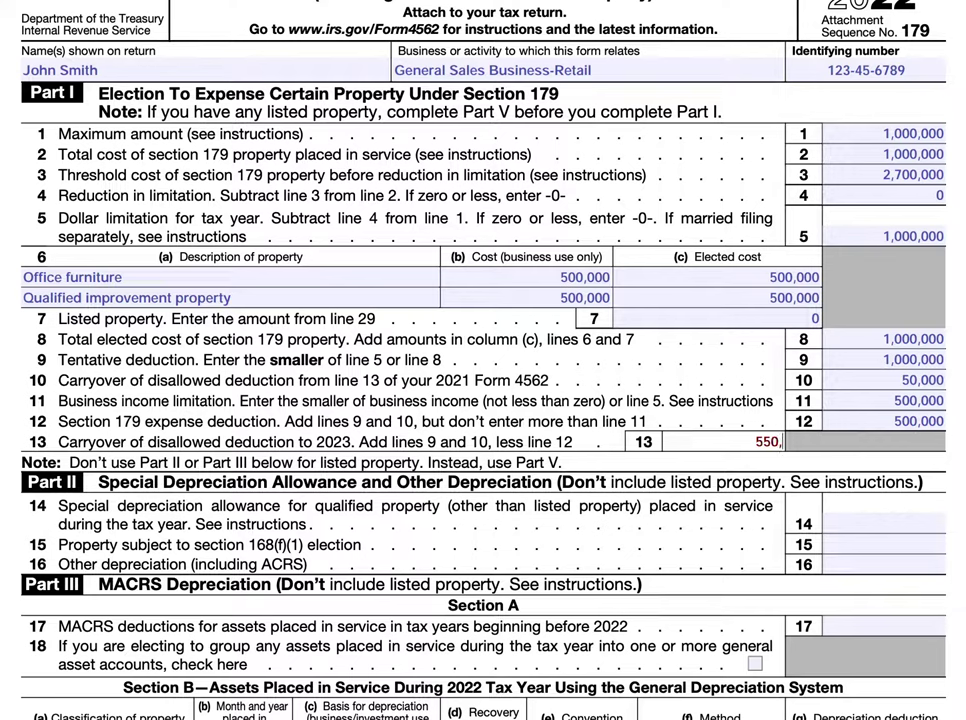
type("000")
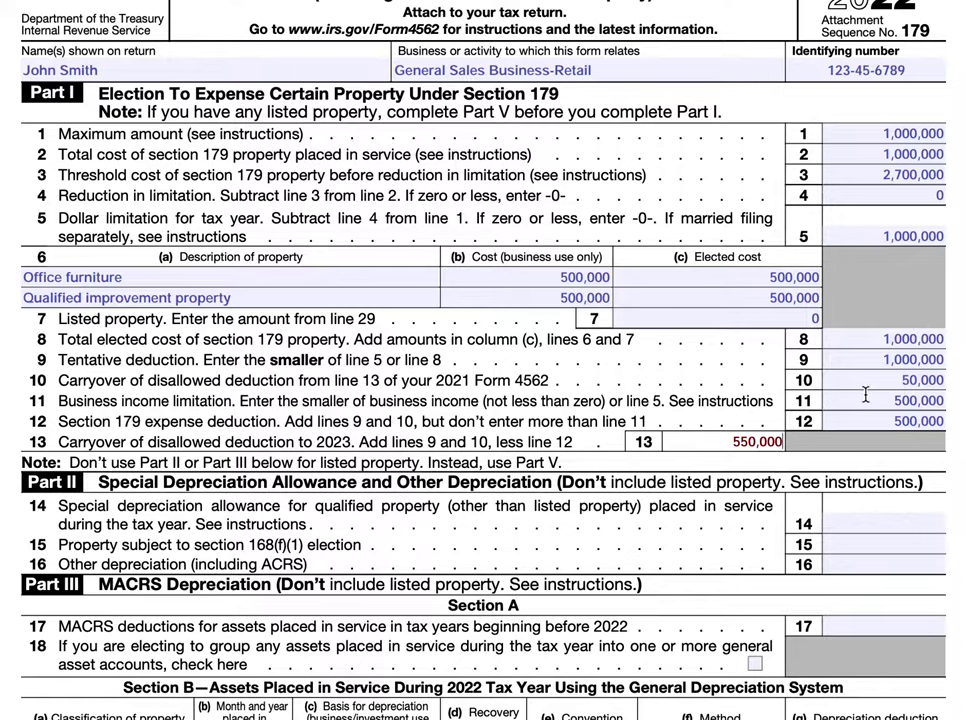
Enter 100,000 as the special depreciation allowance on line 14 and 50,000 for section 168(f)(1) property on line 15.
scroll(785, 438, "down", 3)
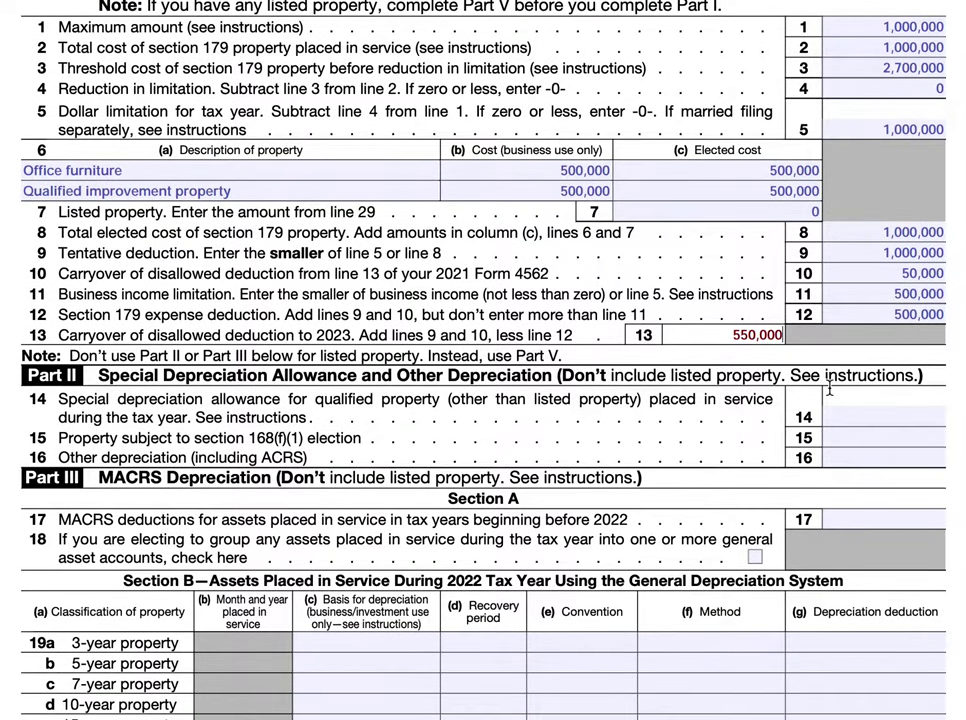
left_click(855, 411)
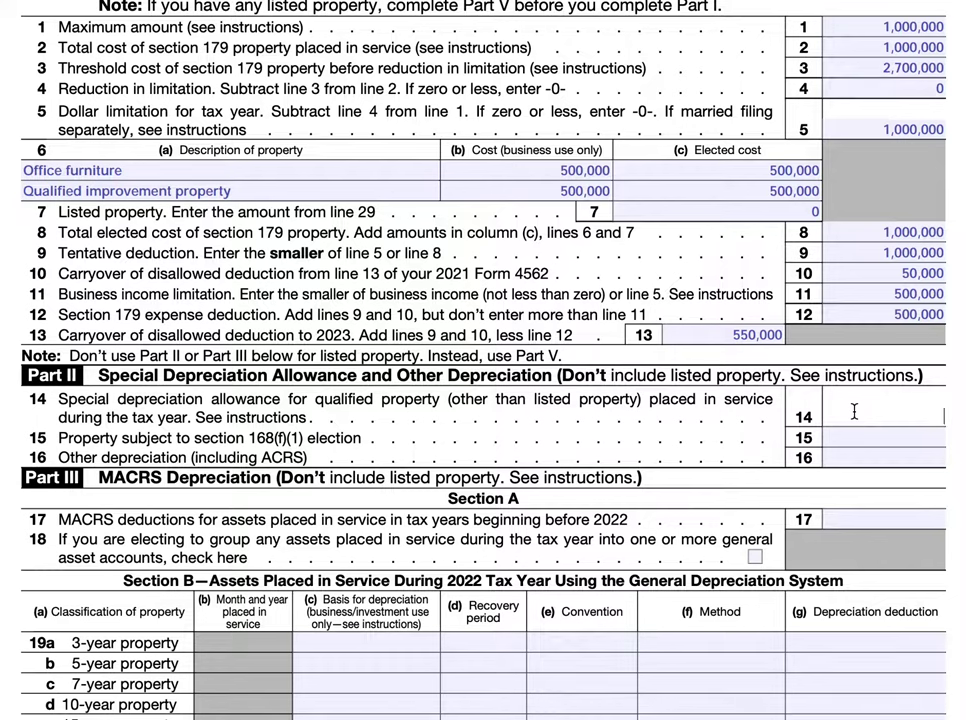
left_click(854, 412)
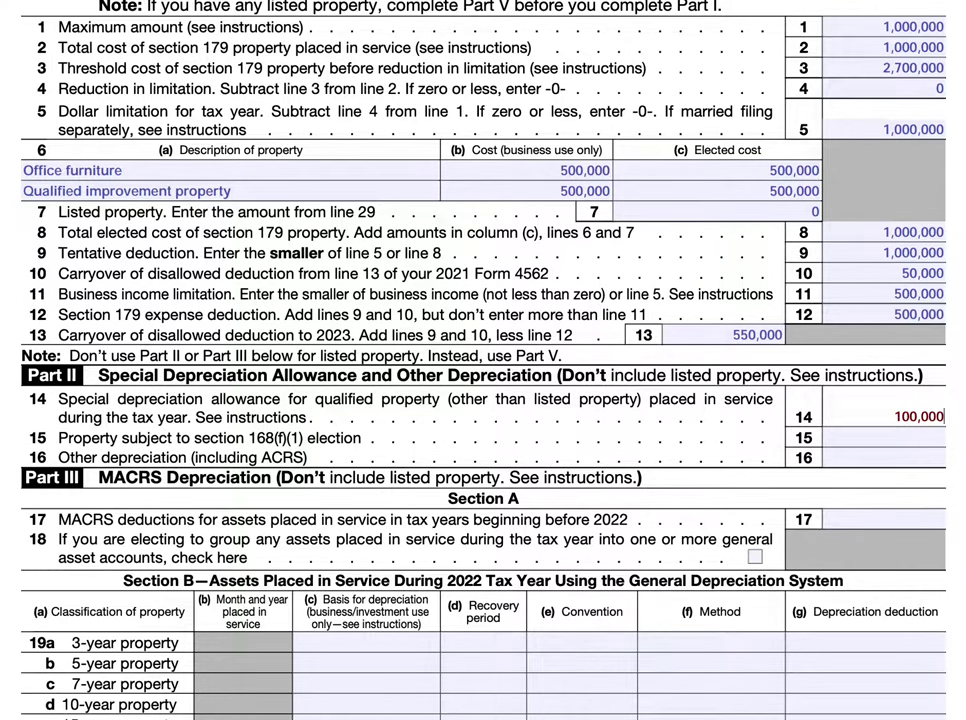
scroll(700, 455, "up", 2)
scroll(700, 455, "up", 1)
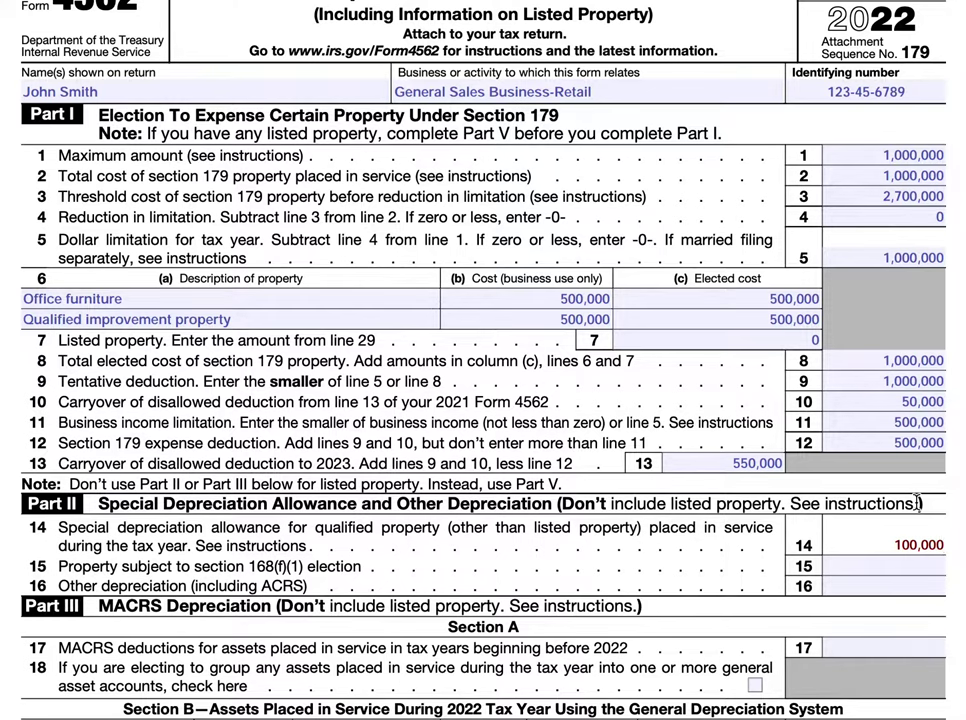
left_click(924, 562)
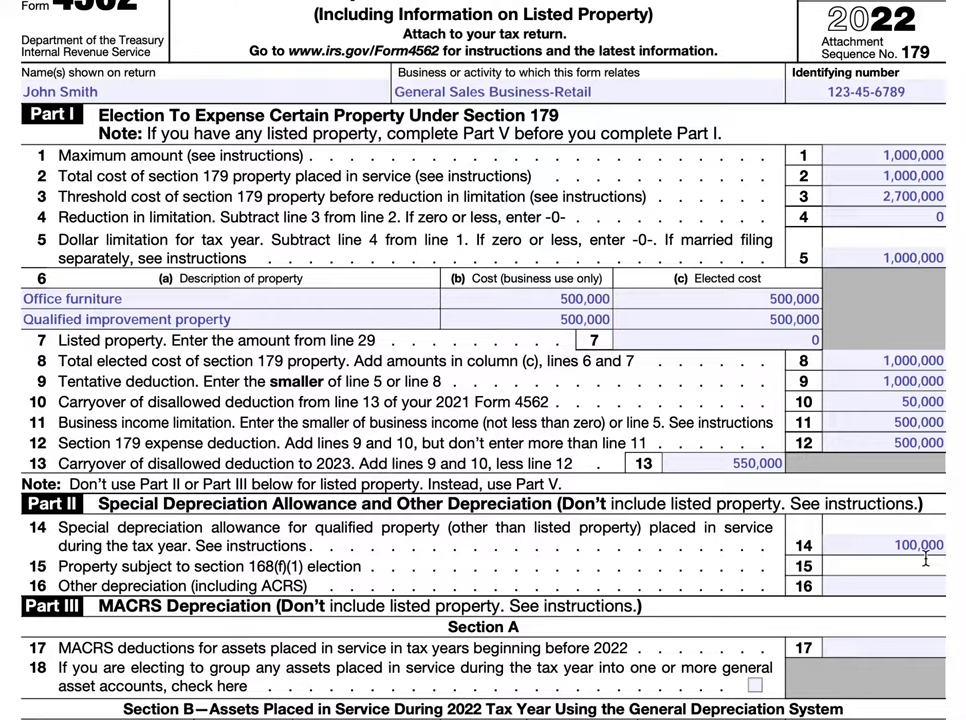
type("50,000")
left_click(895, 587)
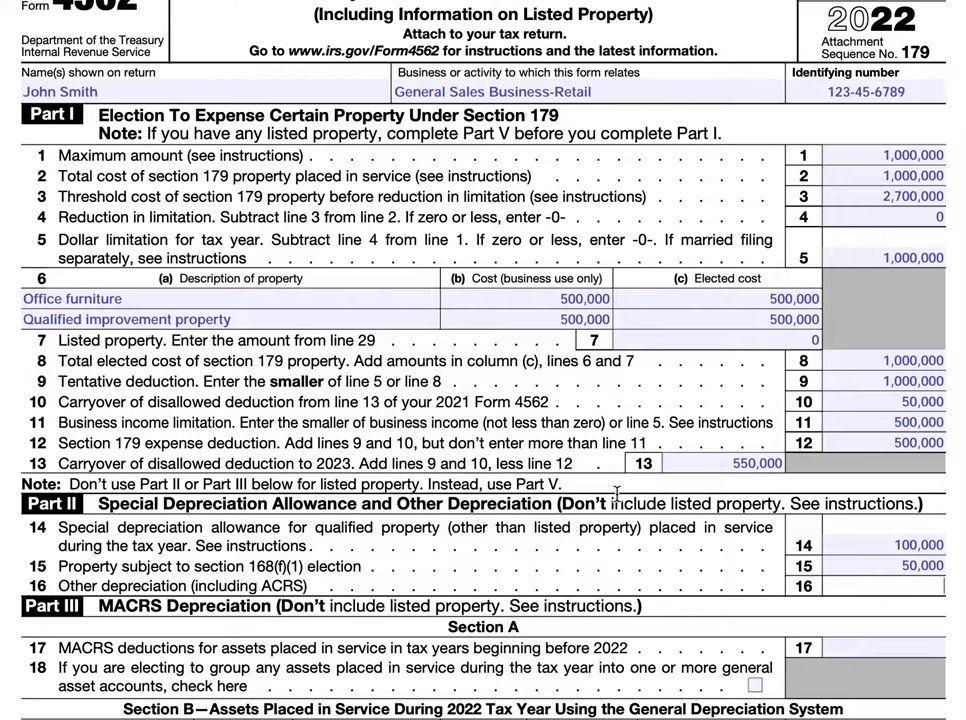
Enter 50,000 on line 17 as the MACRS deductions for assets placed in service before 2022.
scroll(617, 492, "down", 7)
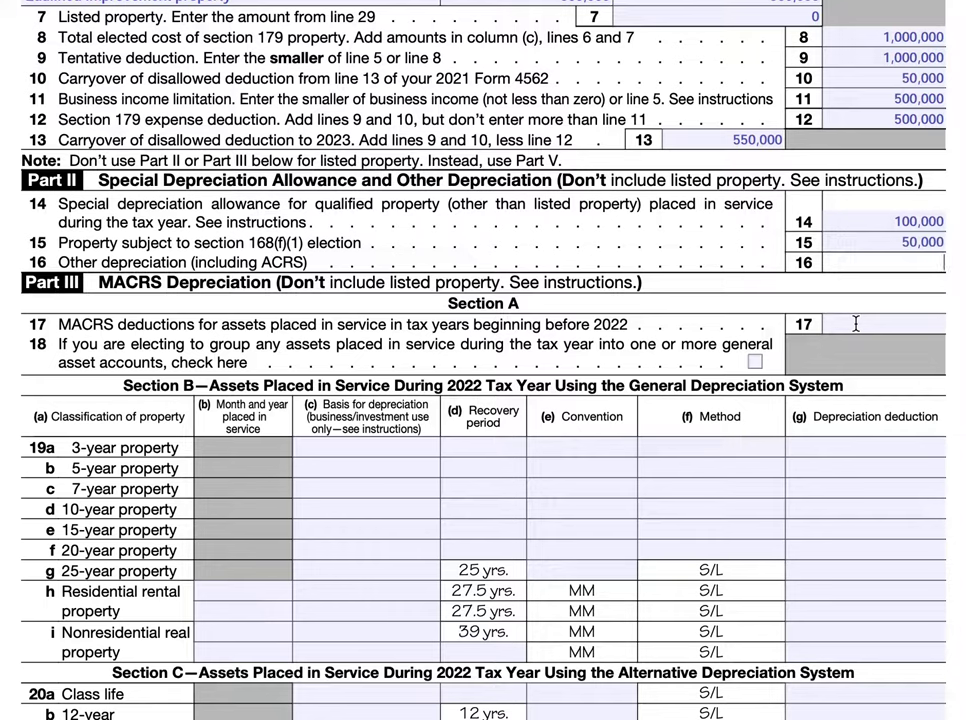
left_click(884, 322)
type("50,00")
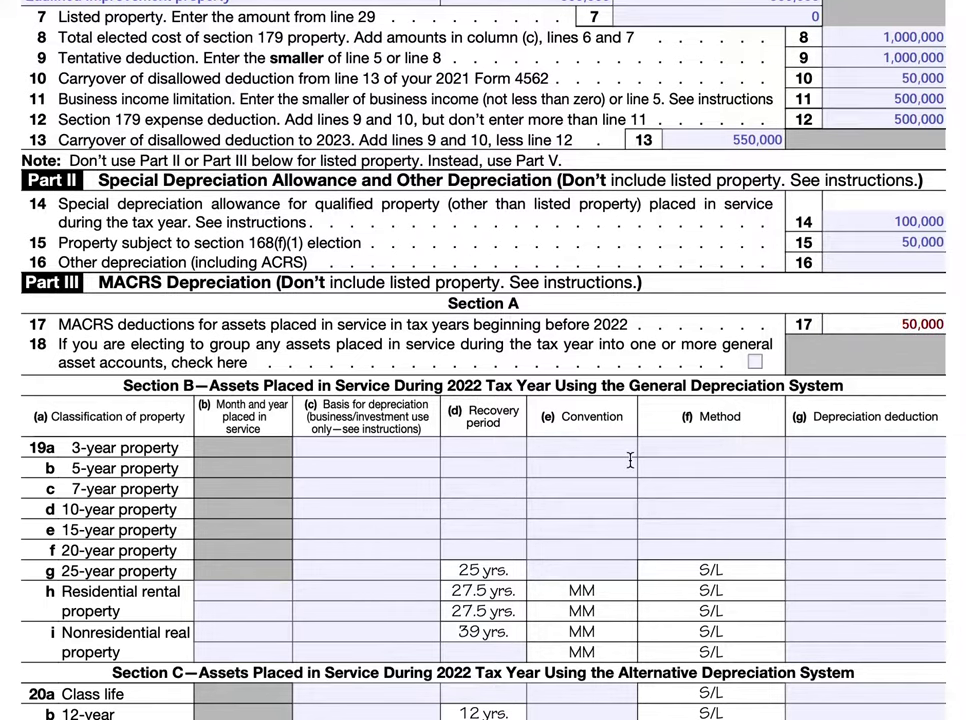
Enter recovery periods of 3, 5 and 7 for the 3-year, 5-year and 7-year property on lines 19a to 19c.
scroll(344, 483, "down", 3)
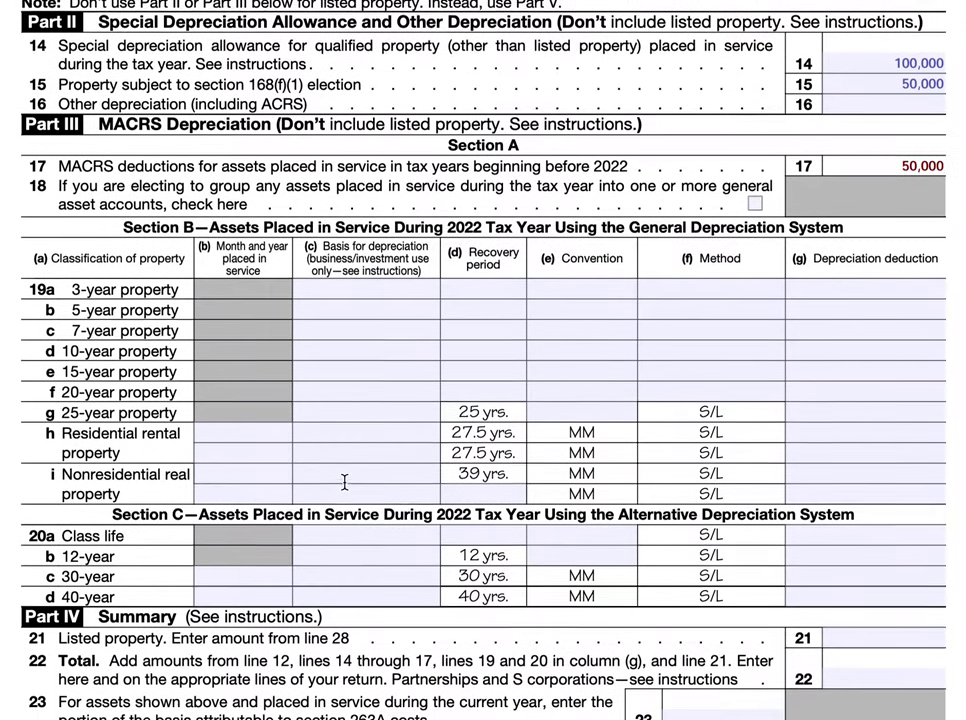
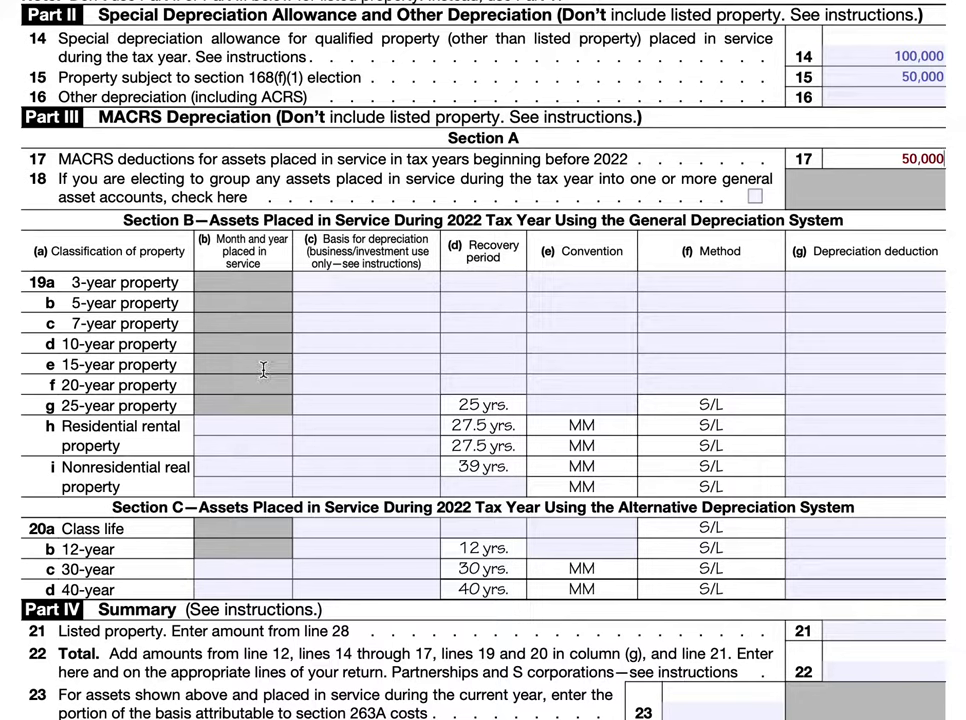
left_click(355, 320)
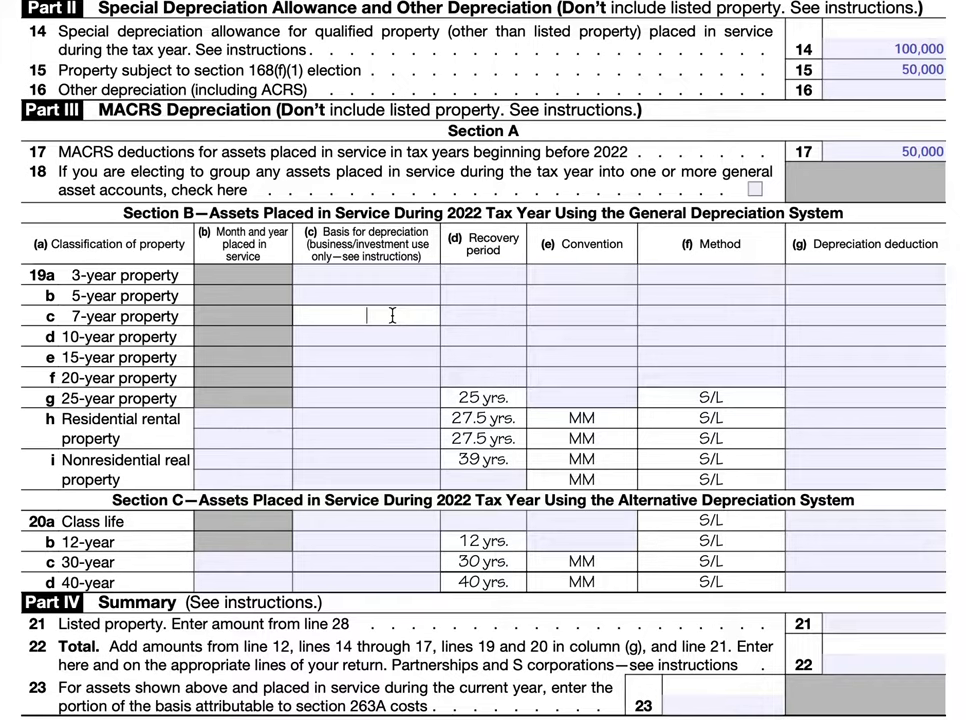
scroll(392, 315, "up", 3)
scroll(392, 315, "up", 2)
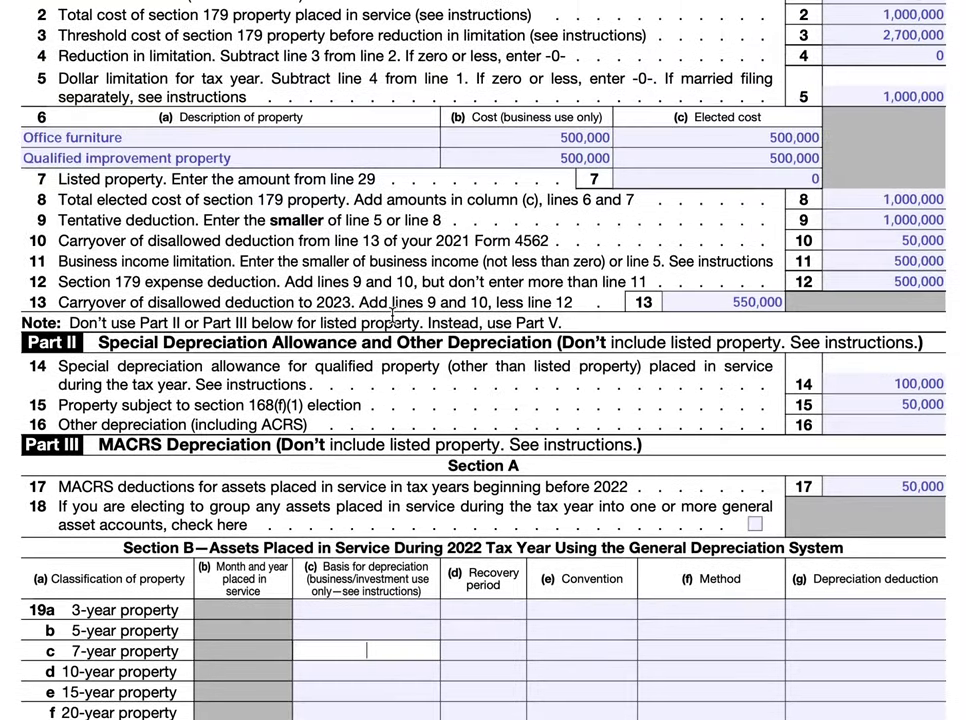
scroll(470, 162, "down", 3)
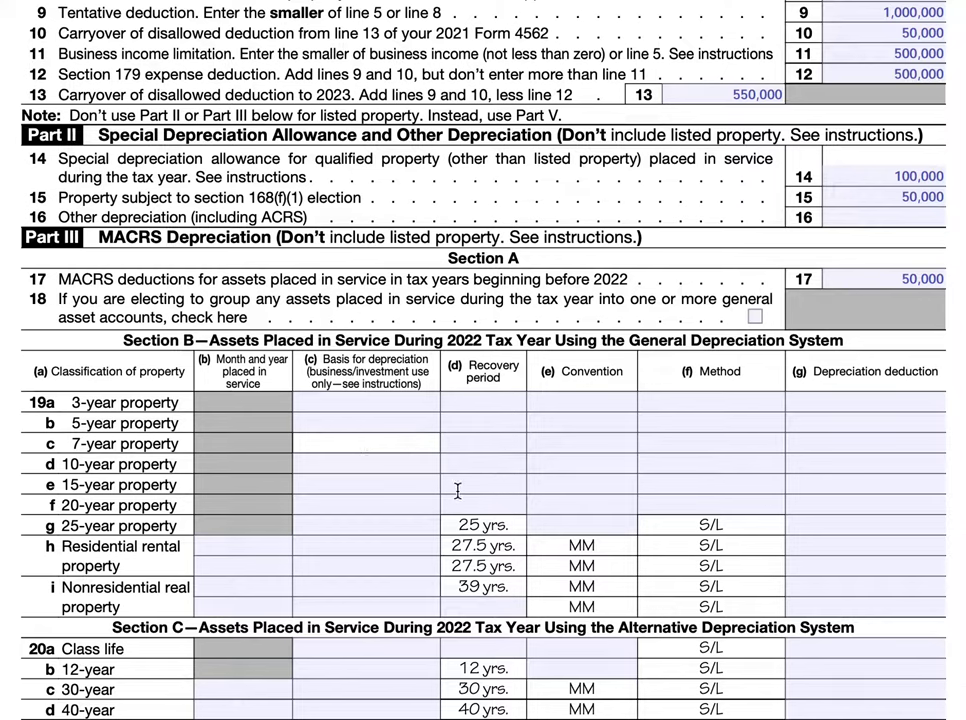
left_click(486, 400)
type("3")
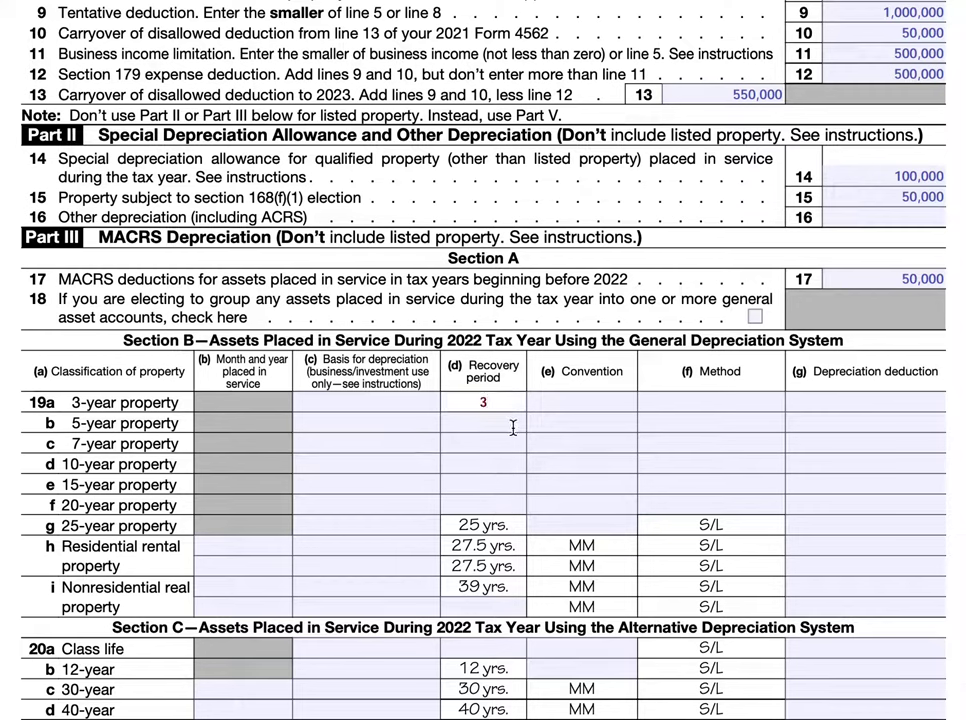
left_click(489, 423)
type("5")
left_click(476, 446)
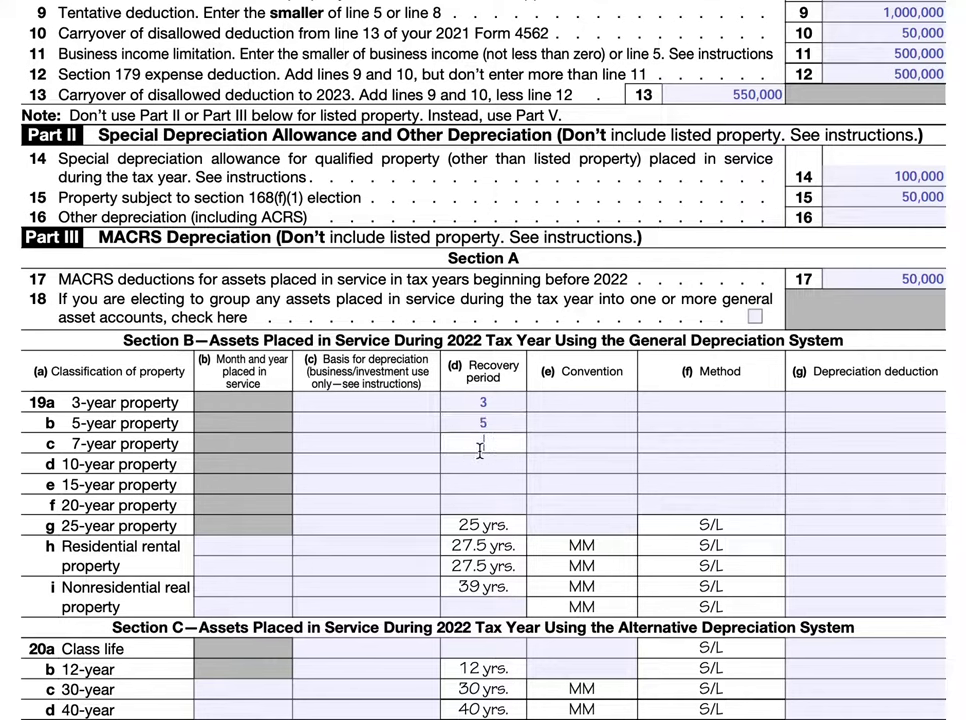
type("7")
Enter recovery periods of 10, 15 and 20 for the 10-year, 15-year and 20-year property on lines 19d to 19f.
left_click(487, 462)
type("10")
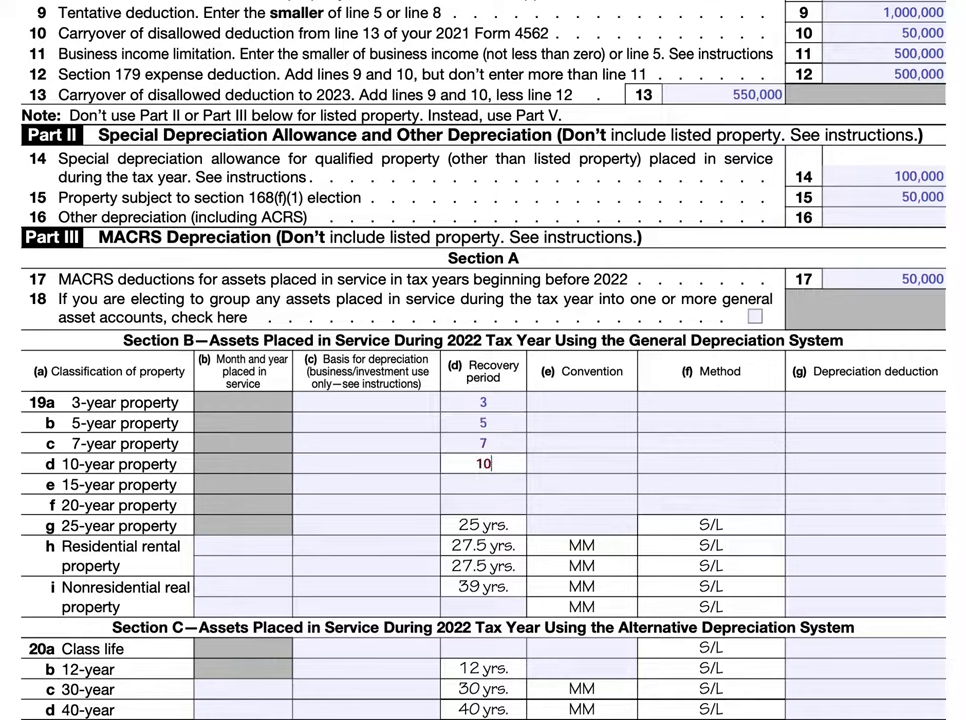
left_click(485, 484)
type("15")
left_click(491, 500)
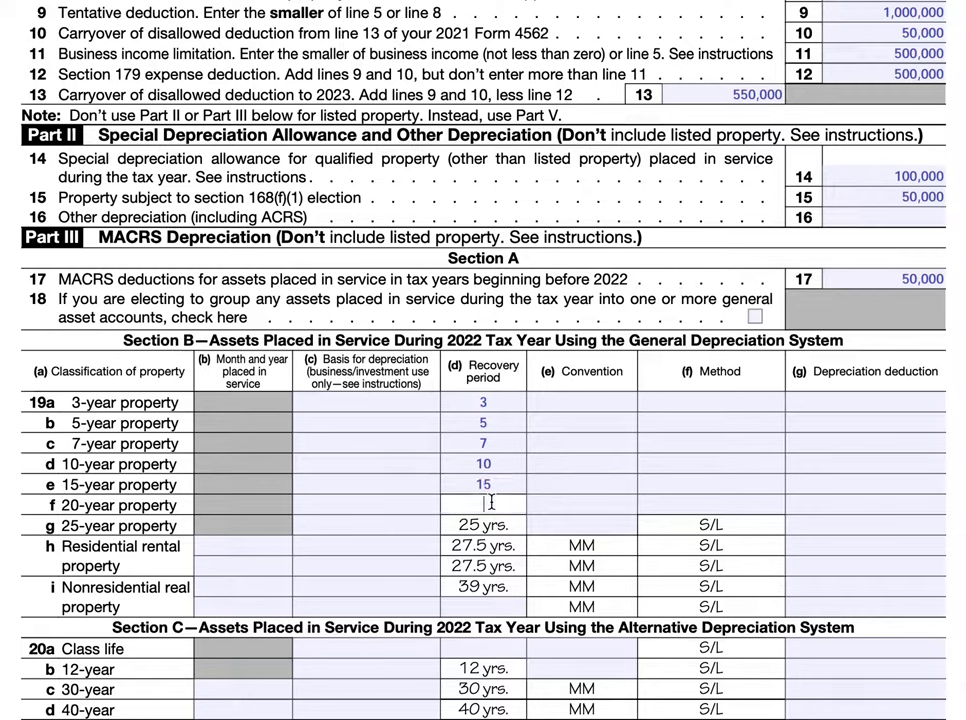
type("20")
key("Tab")
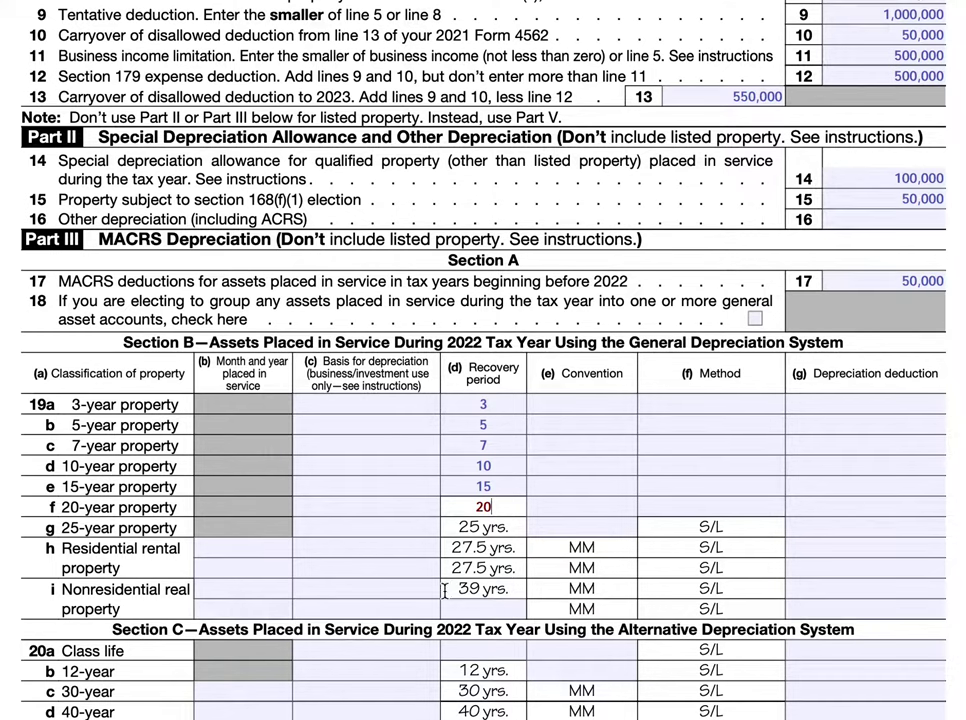
left_click_drag(458, 590, 522, 592)
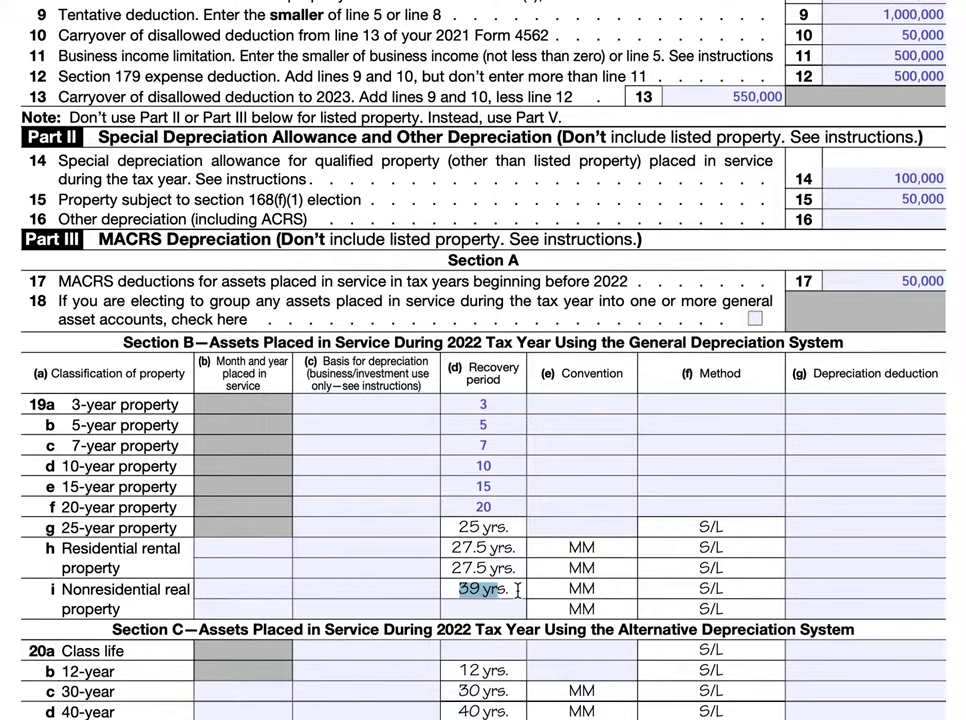
left_click(522, 592)
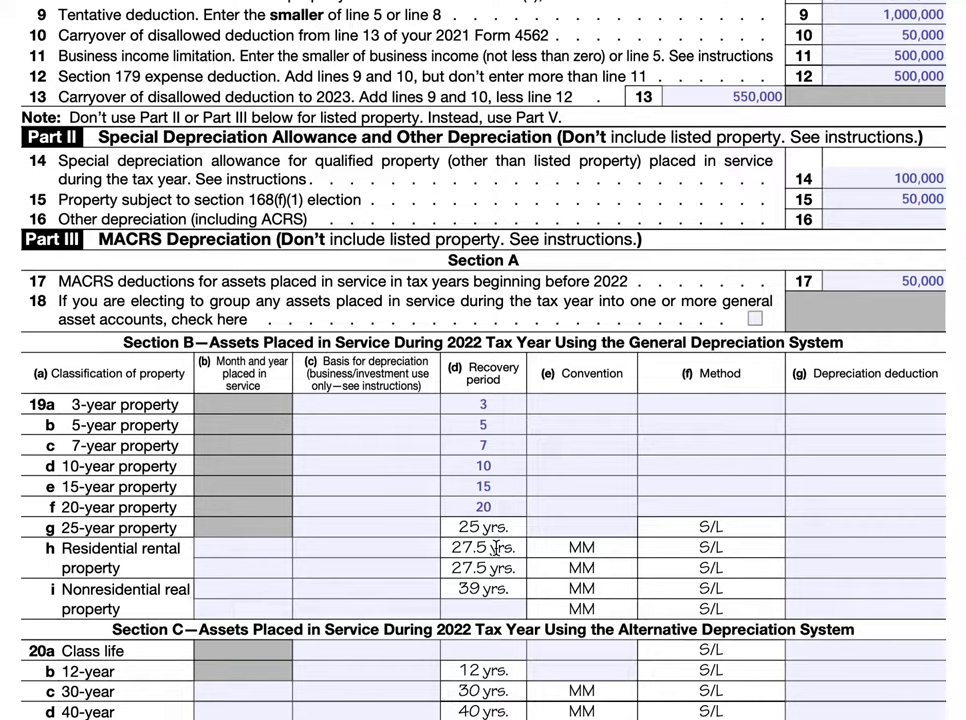
left_click(288, 547)
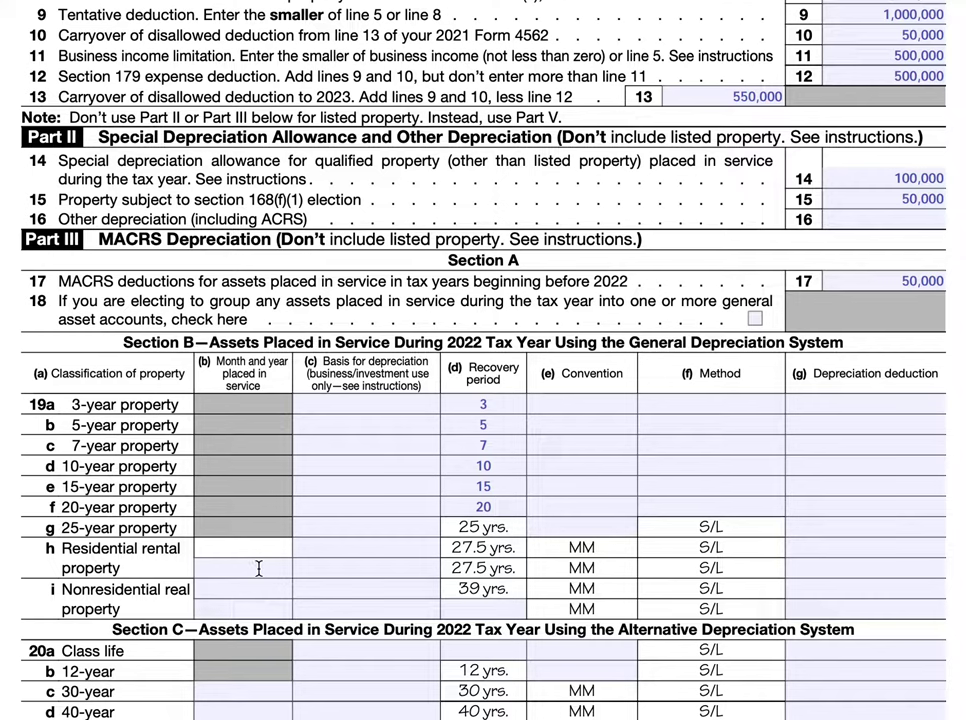
For the 7-year property on line 19c, enter a depreciation basis of 10,000 and the convention HY, briefly substituting MQ before restoring HY.
left_click(372, 447)
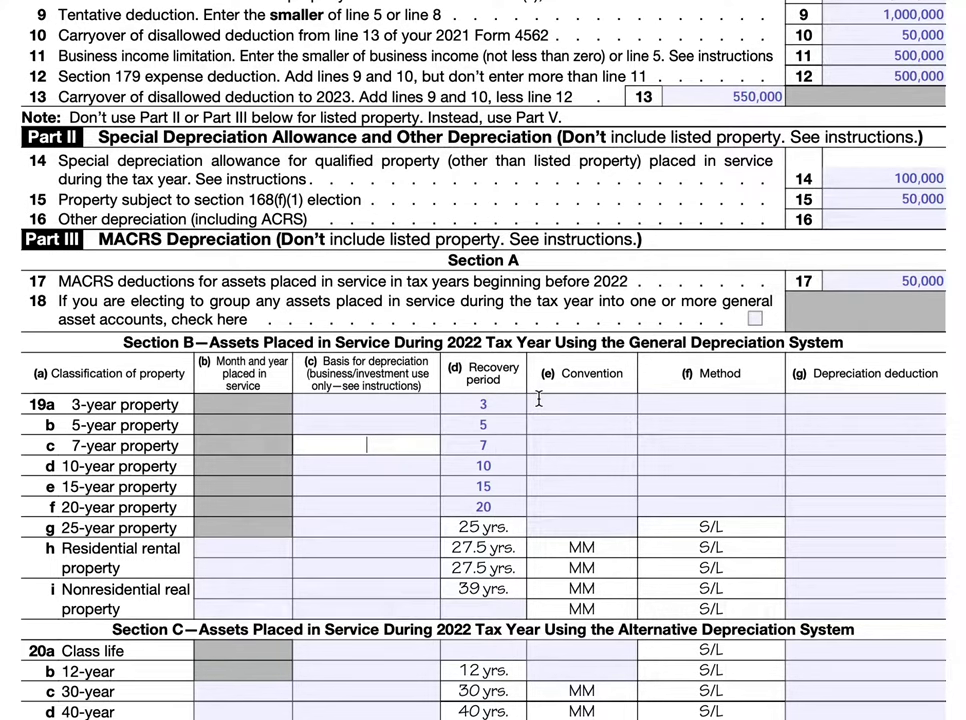
type("10,000")
left_click(588, 444)
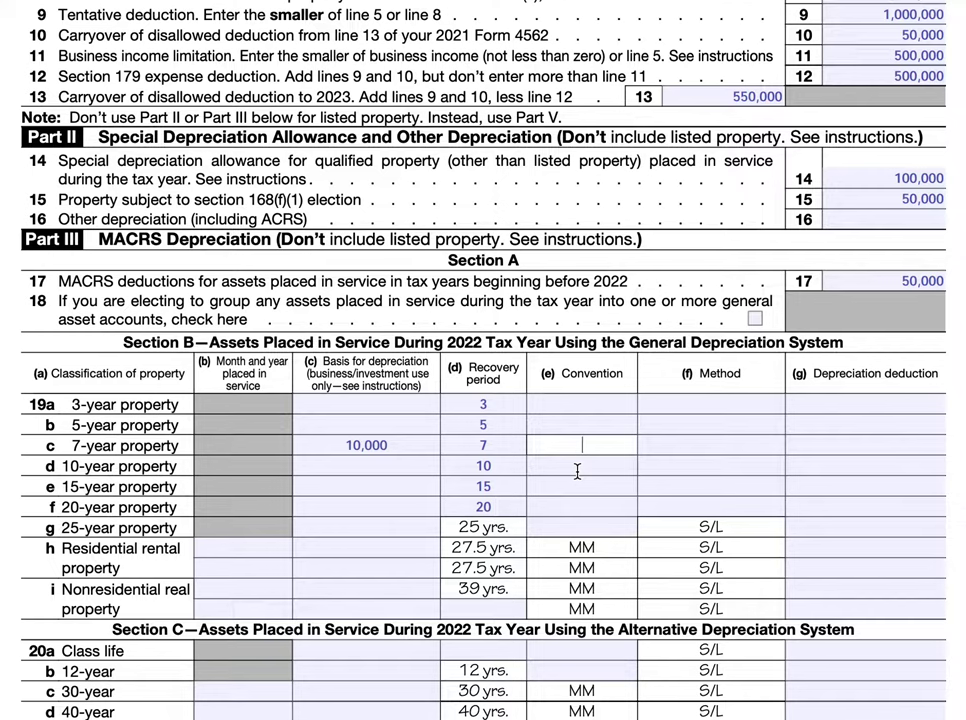
type("HY")
key("BackSpace")
key("BackSpace")
type("MQ")
key("BackSpace")
key("BackSpace")
type("HY")
Enter 200DB as the depreciation method for the 7-year property on line 19c and replace it with S/L.
left_click(711, 449)
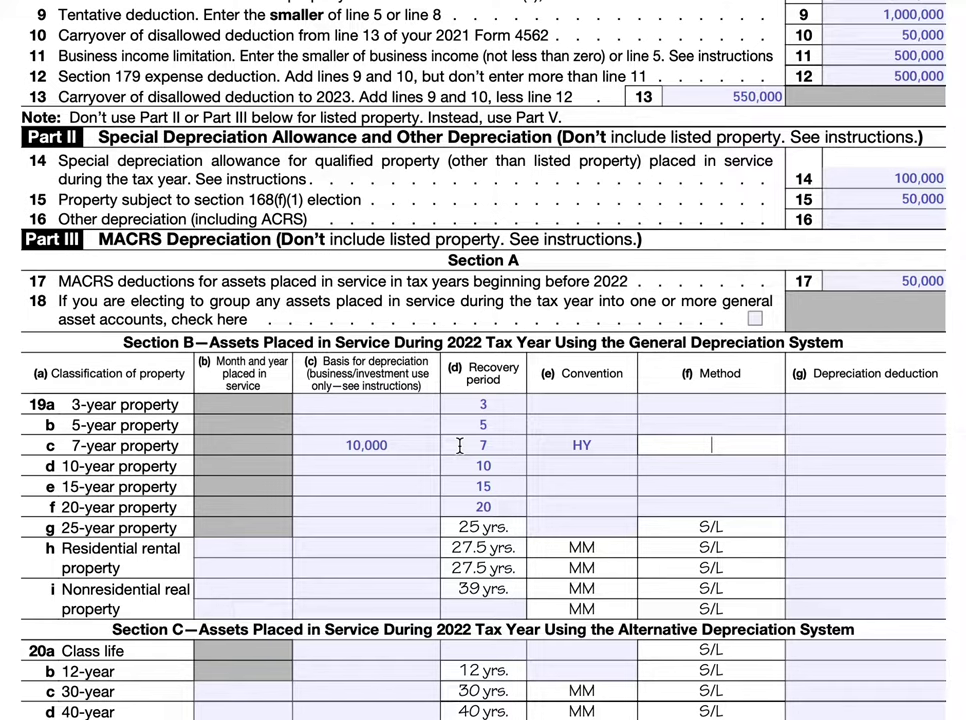
type("200DB")
key("BackSpace")
key("BackSpace")
key("BackSpace")
key("BackSpace")
key("BackSpace")
type("S/L")
Change the 7-year property's depreciation basis on line 19c to 14,000 and enter a depreciation deduction of 1,000.
left_click(819, 450)
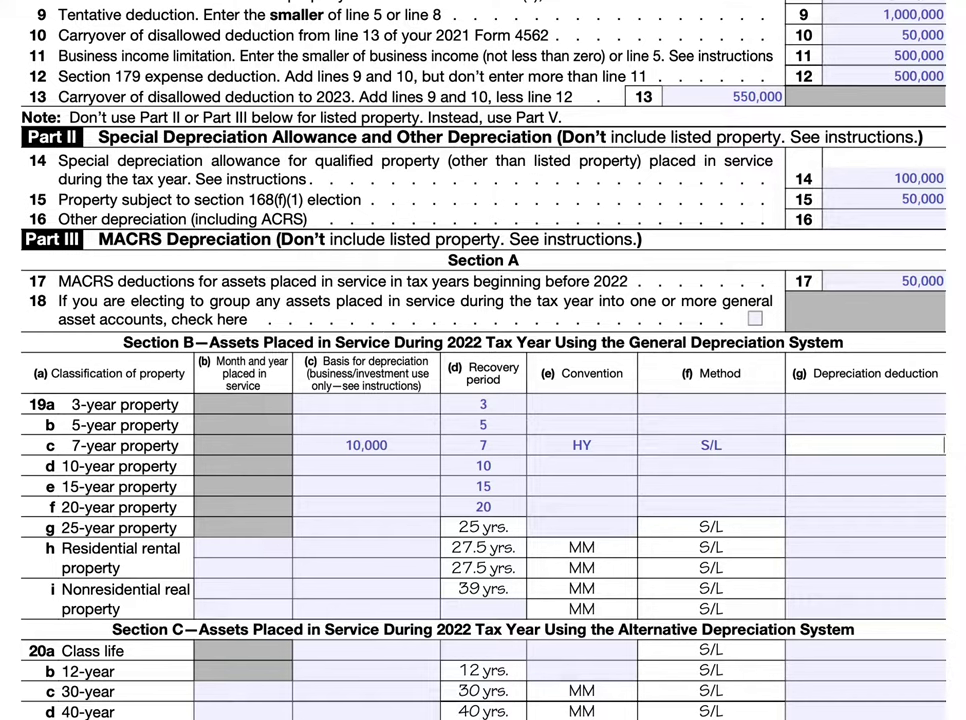
key("BackSpace")
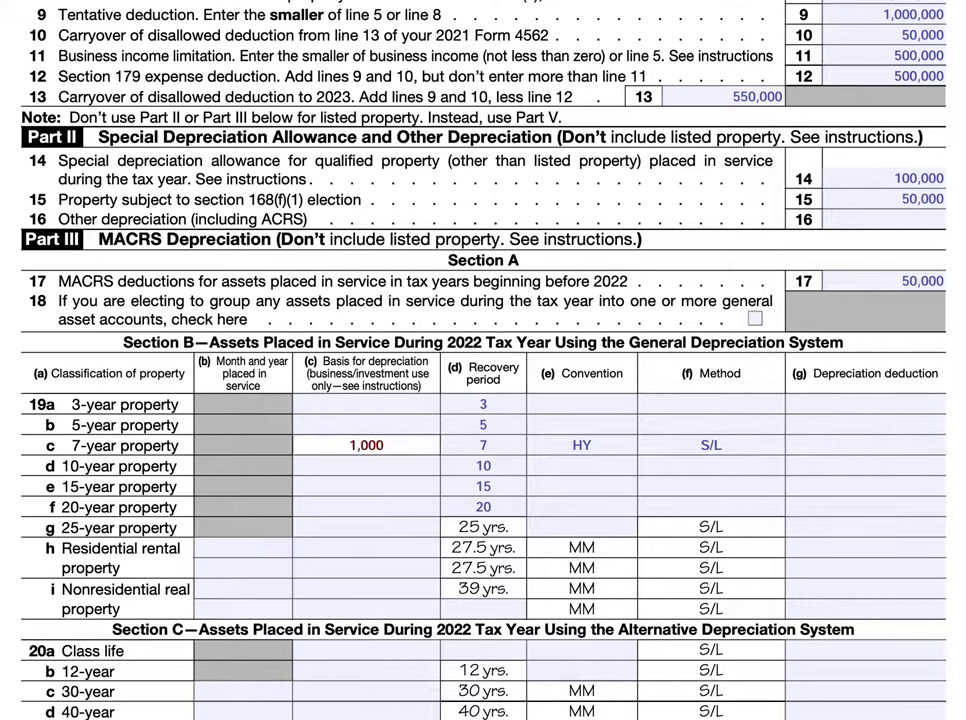
type("4")
left_click(890, 449)
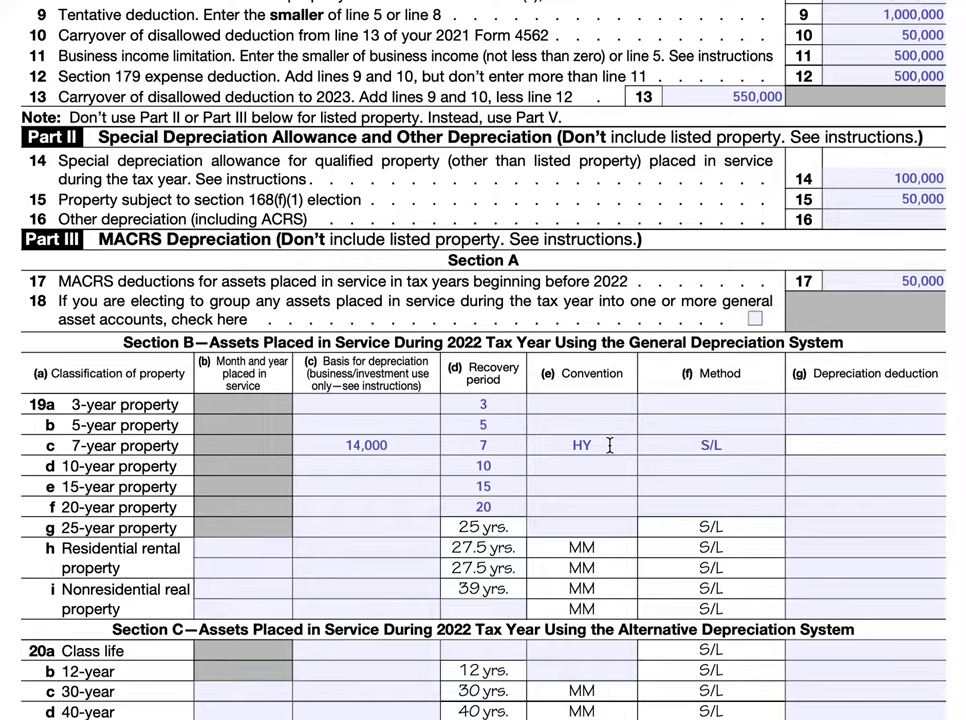
type("1,000")
scroll(543, 584, "down", 5)
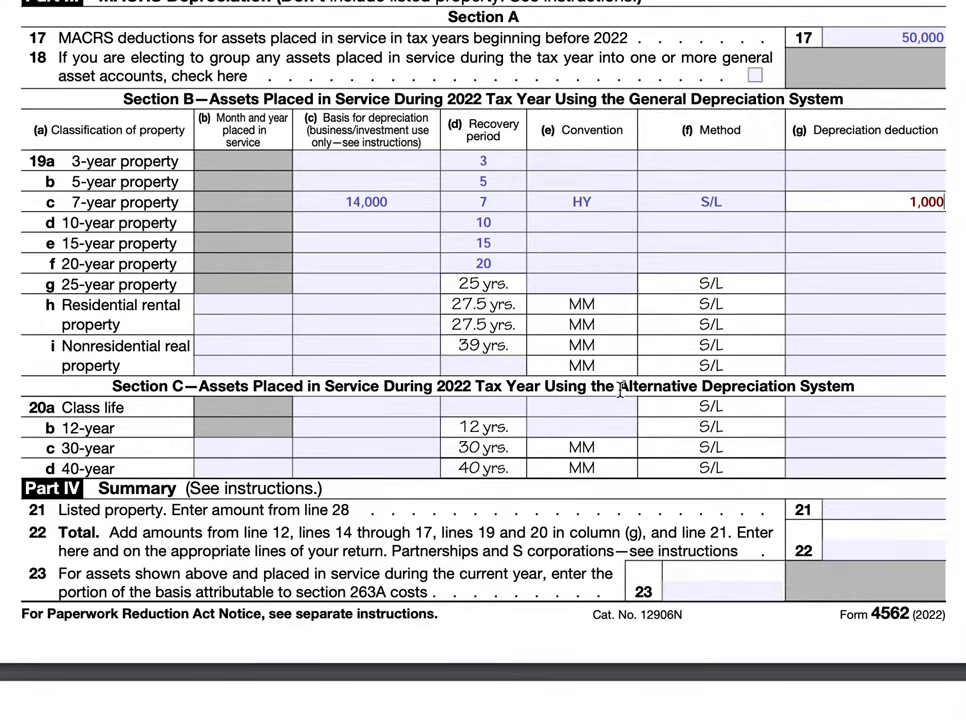
scroll(618, 430, "down", 4)
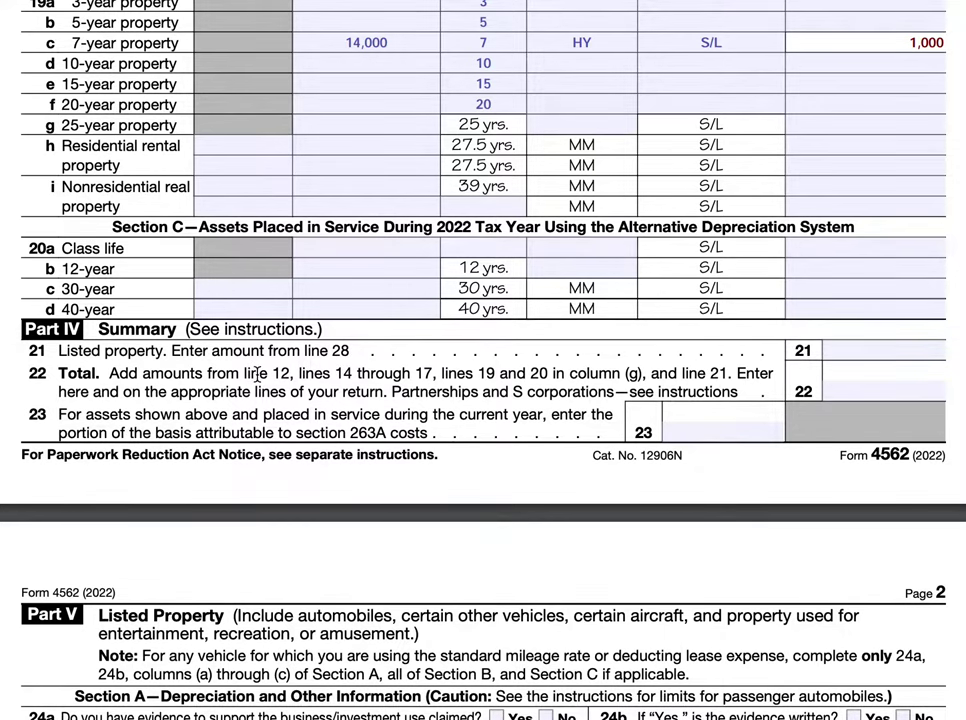
Review the lines above the Part IV summary, then enter 701,000 as the total on line 22 and correct it to 201,000.
scroll(258, 374, "up", 1)
scroll(262, 376, "up", 1)
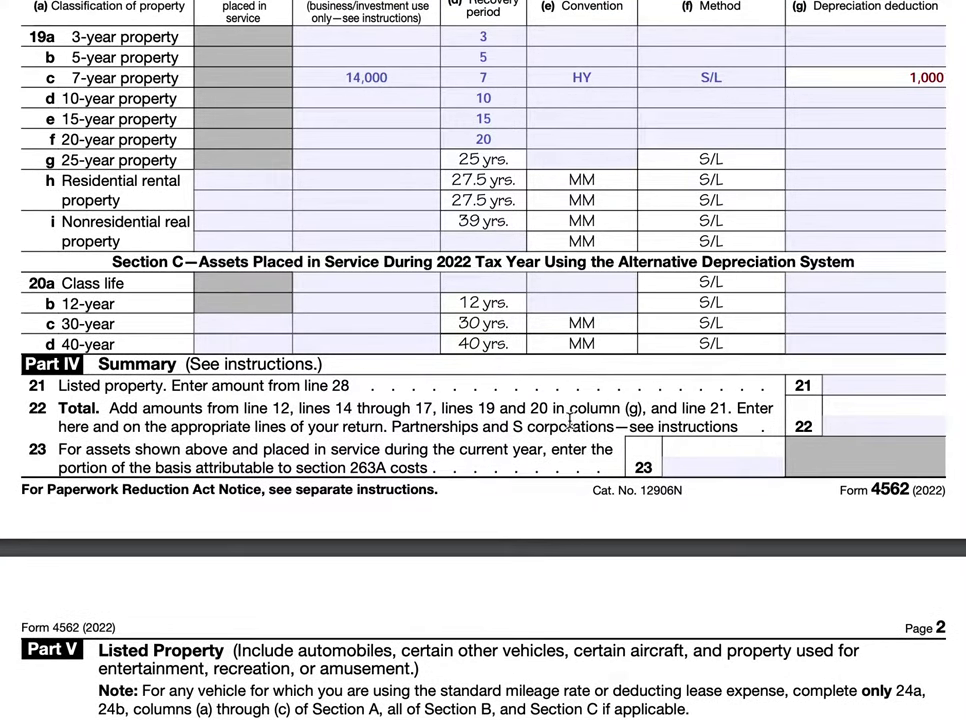
scroll(520, 416, "up", 1)
scroll(522, 417, "up", 5)
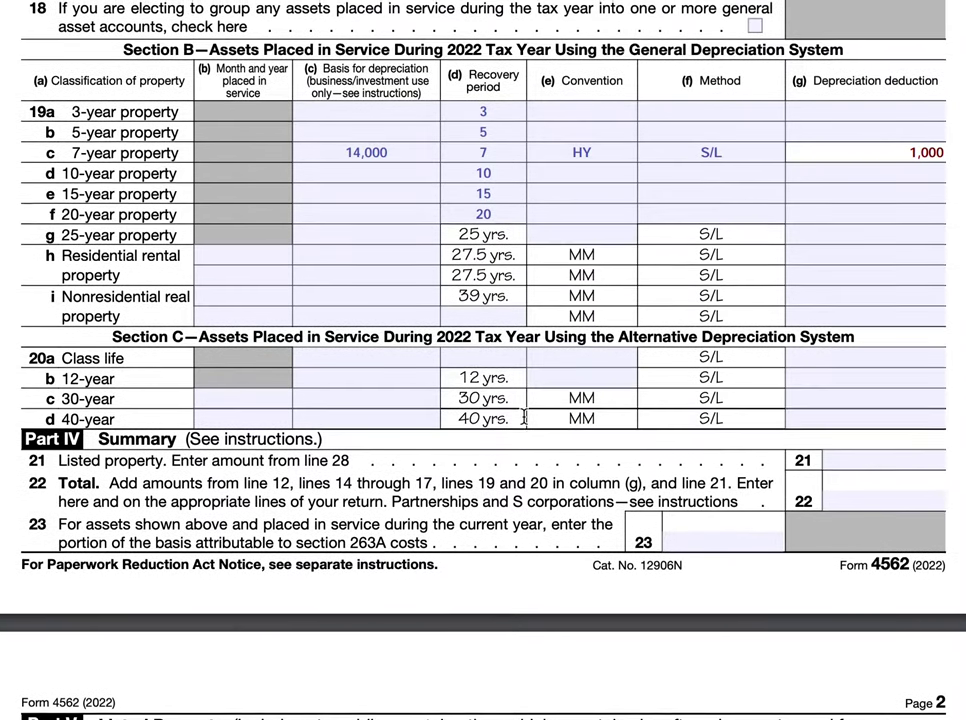
scroll(501, 435, "up", 4)
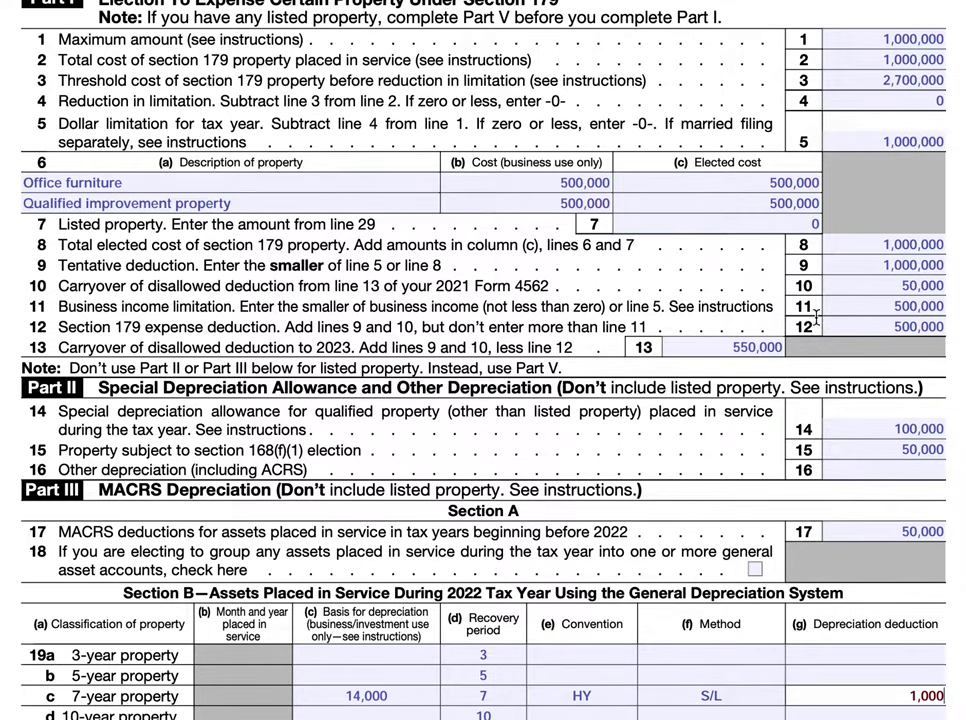
scroll(704, 507, "down", 5)
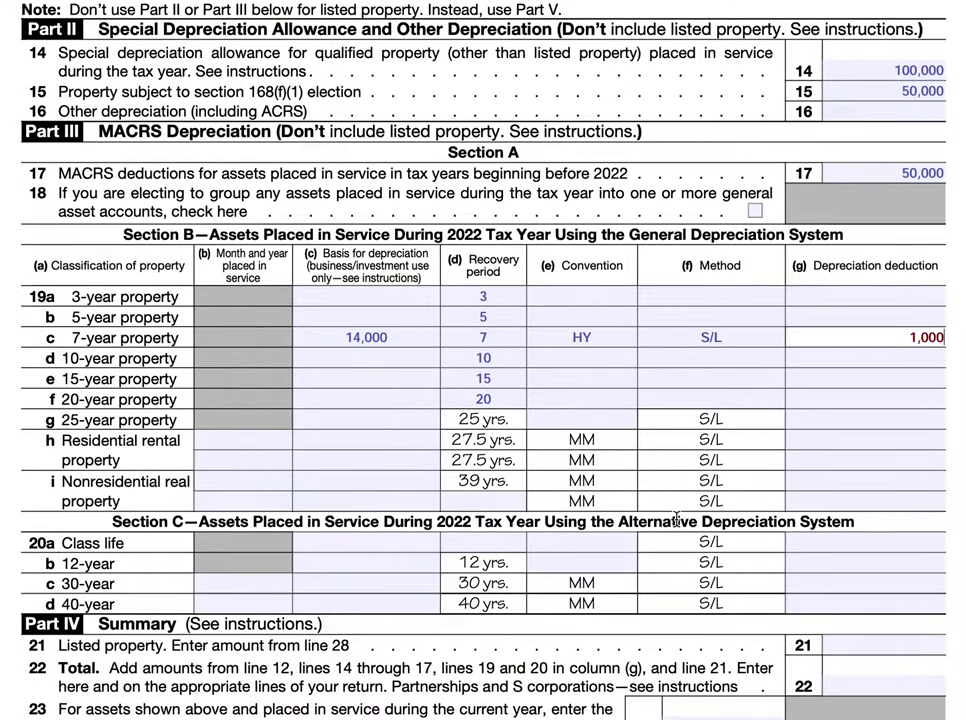
scroll(675, 521, "up", 1)
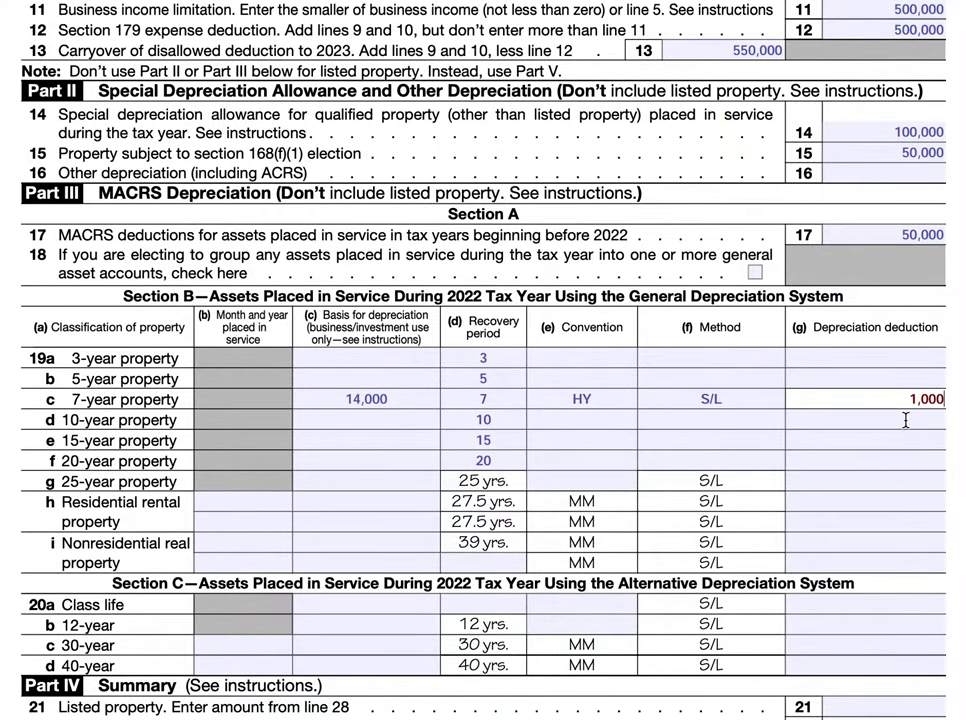
scroll(930, 430, "down", 3)
left_click(912, 601)
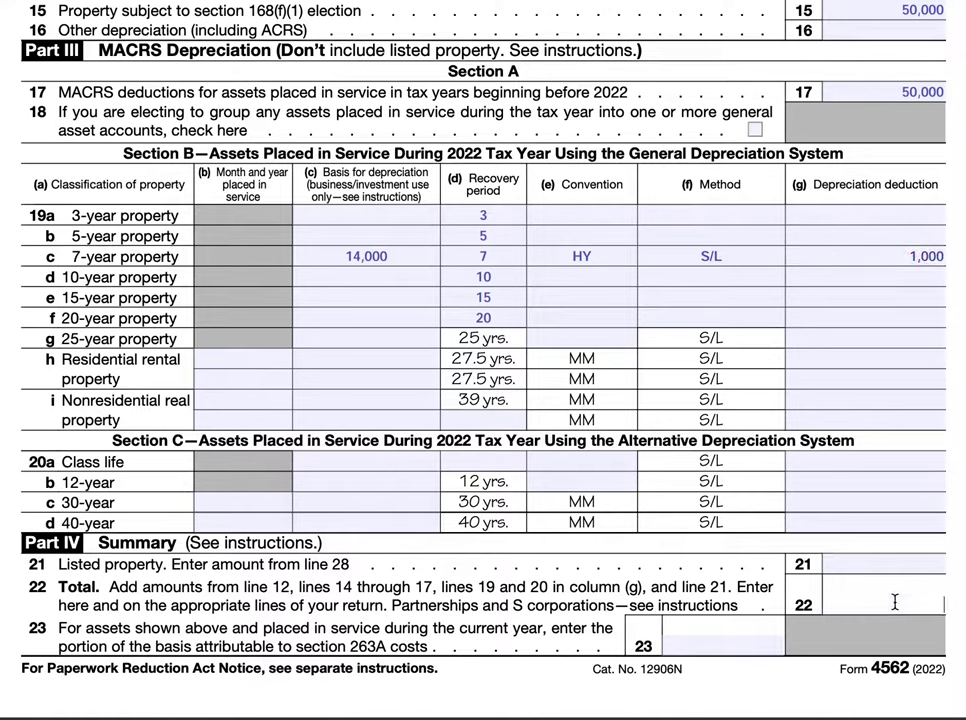
type("701,000")
left_click(901, 605)
key("BackSpace")
type("2")
Enter 0 on line 23 for the basis portion attributable to section 263A costs.
left_click(744, 628)
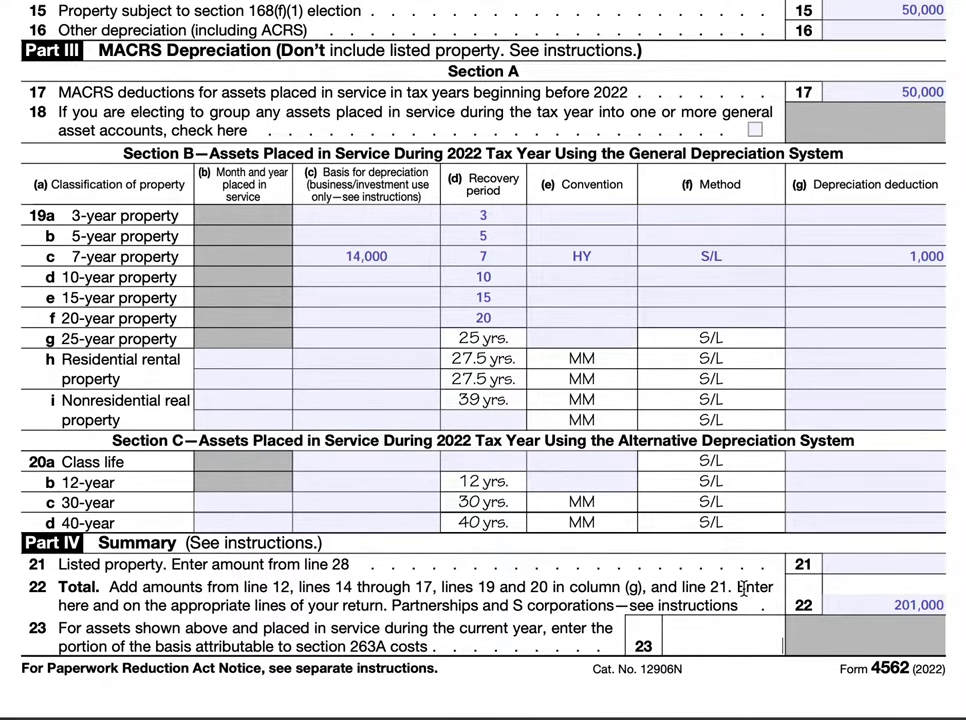
scroll(742, 587, "down", 3)
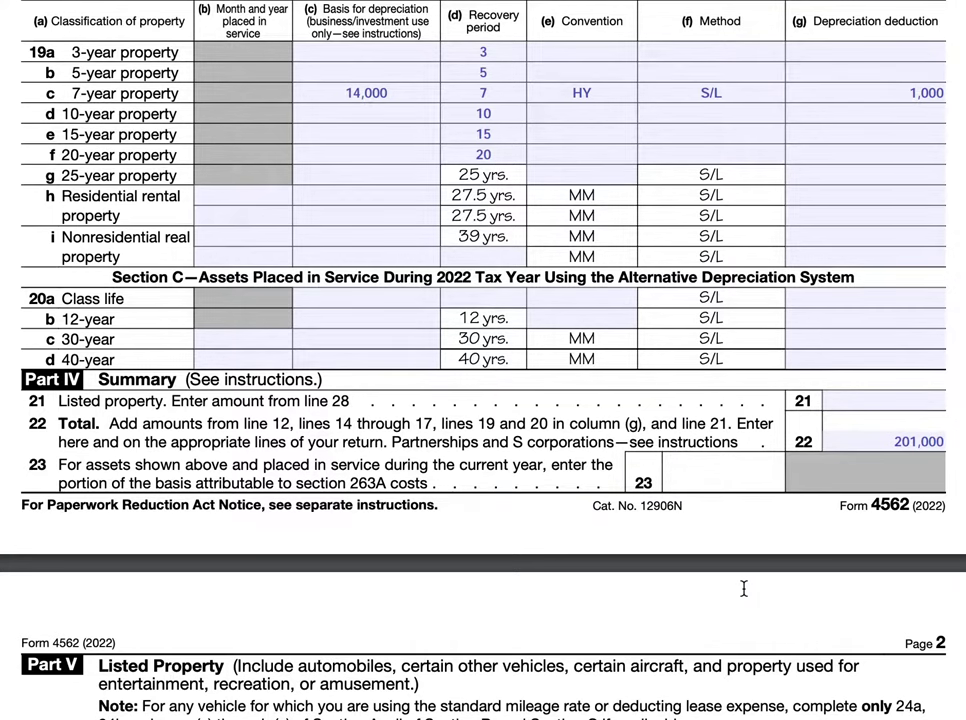
type("0")
Answer Yes to questions 24a and 24b in Part V and enter 0 as the special depreciation allowance on line 25.
scroll(679, 513, "down", 9)
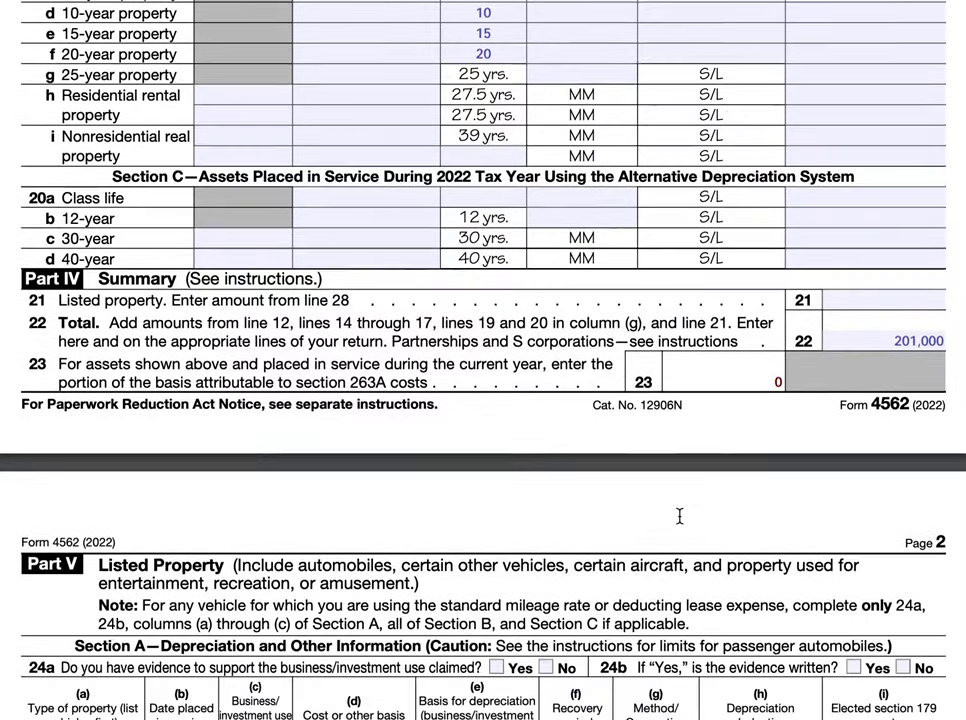
scroll(679, 516, "down", 1)
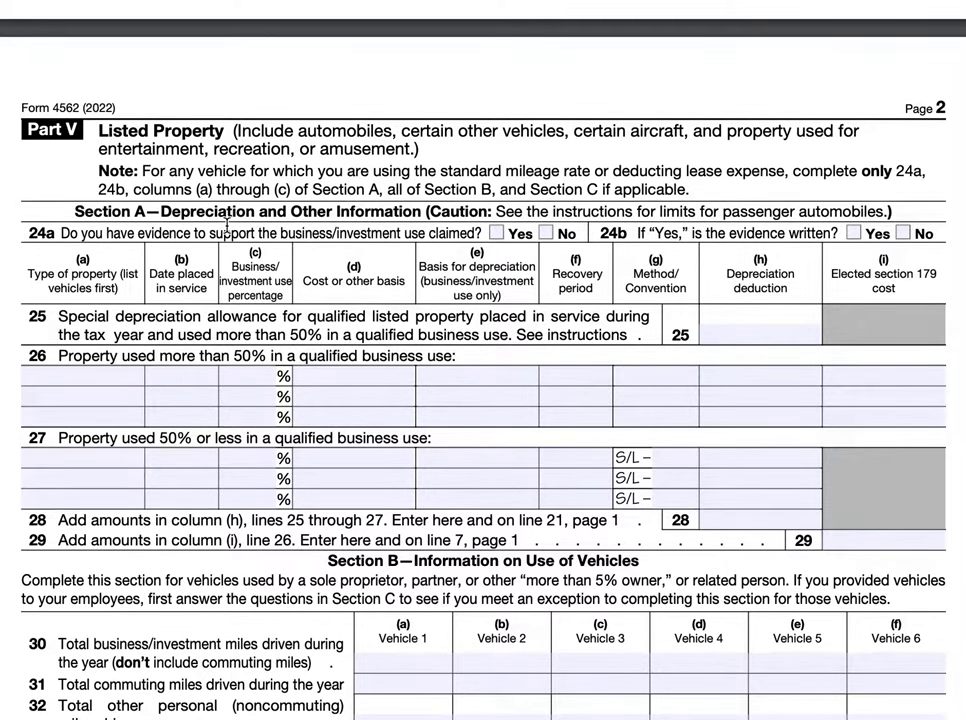
scroll(379, 362, "down", 5)
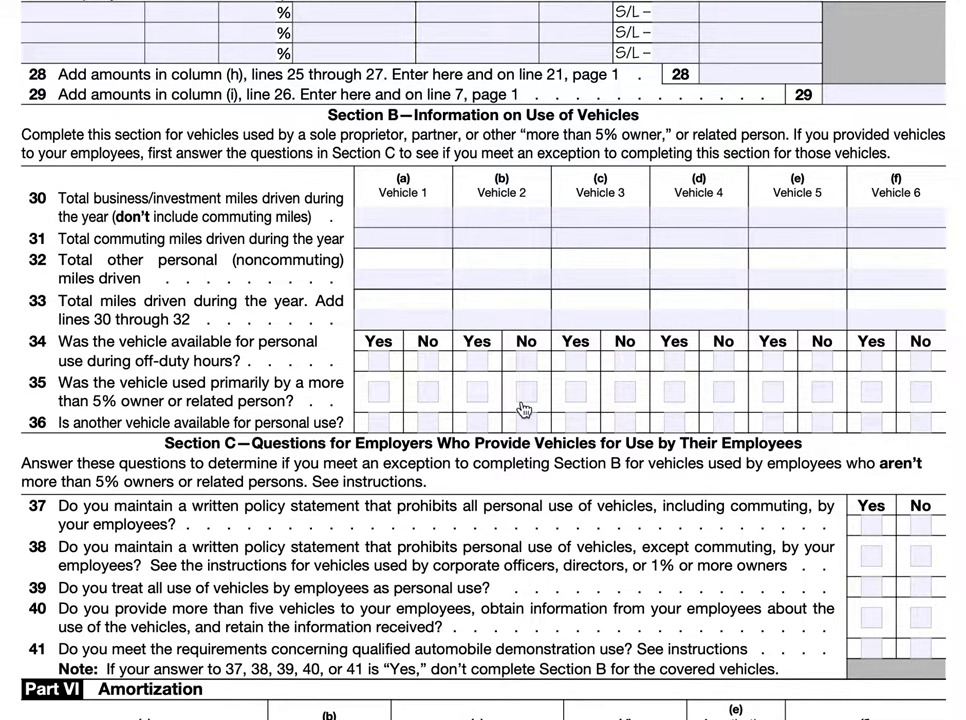
scroll(524, 407, "up", 3)
scroll(524, 409, "up", 3)
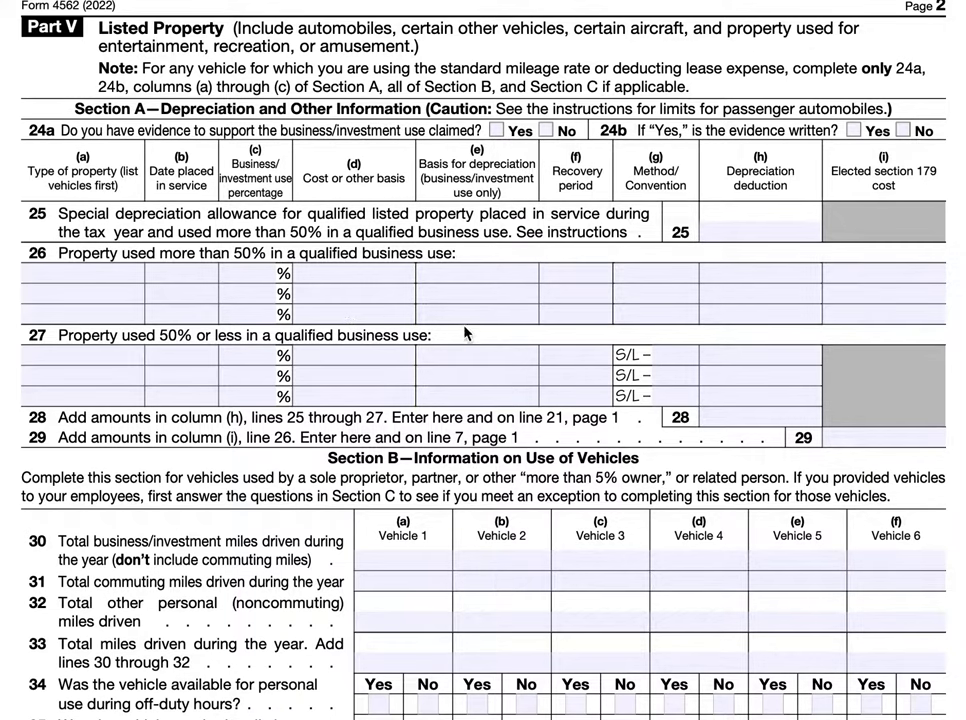
left_click(497, 132)
left_click(853, 131)
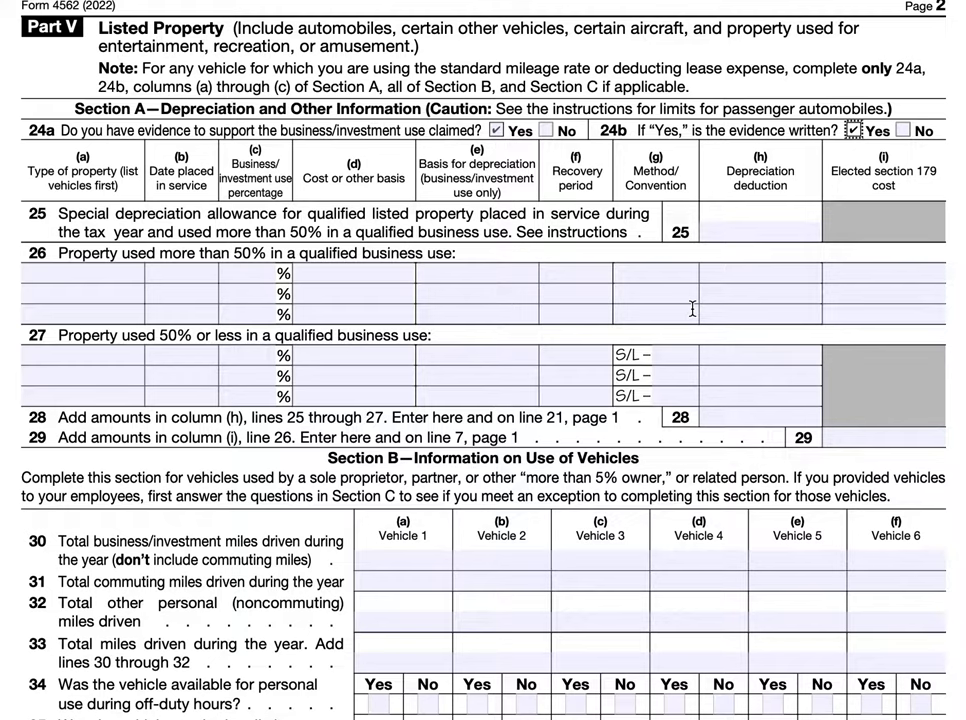
left_click(751, 232)
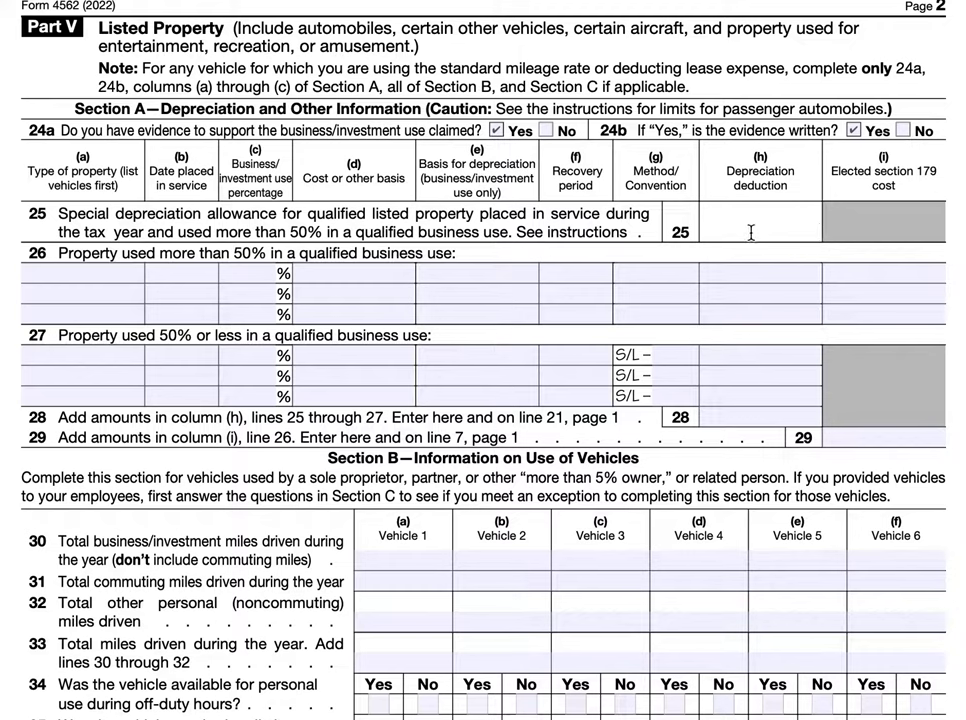
type("0")
List the vehicle "2023 Toyota Corol" in the first row of line 26, placed in service 1/1/2022 with 100% business use.
left_click(128, 272)
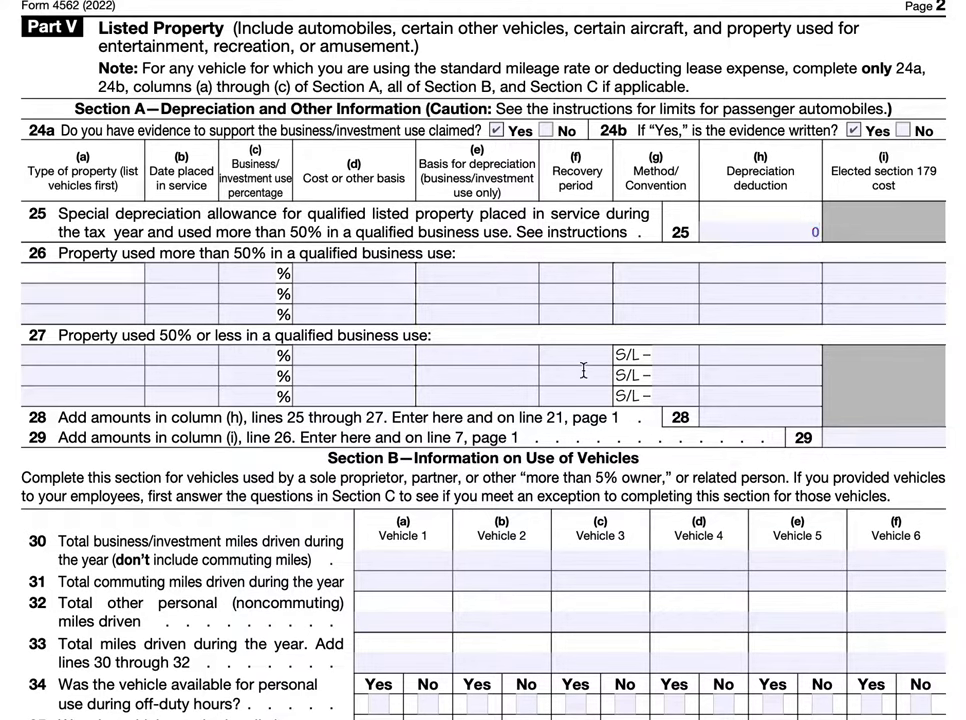
type("2023 Toyota")
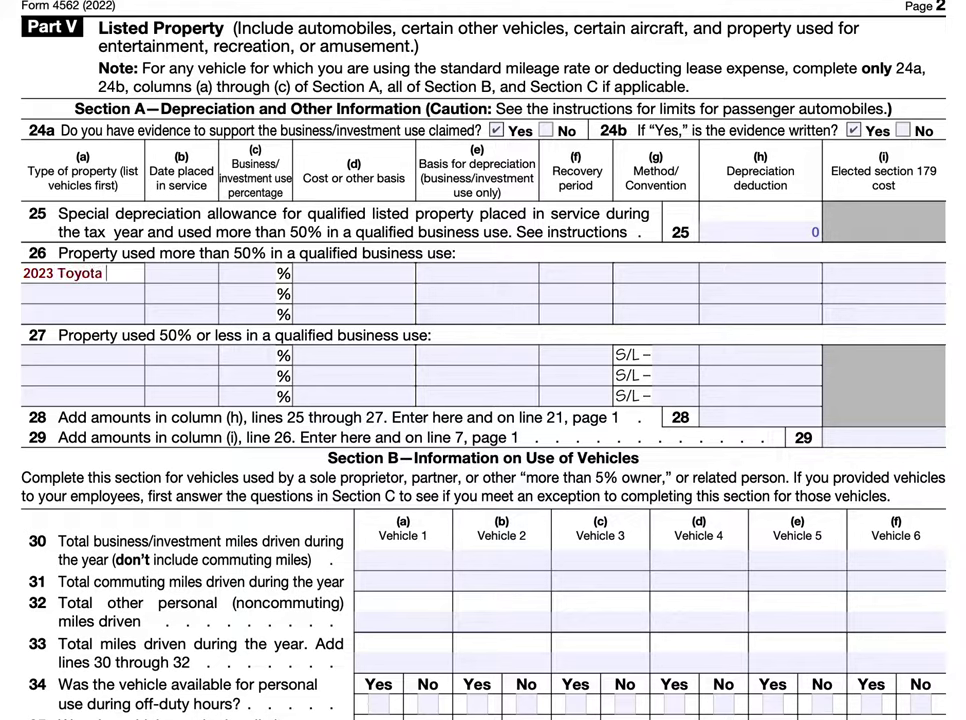
type(" Corol")
key("Tab")
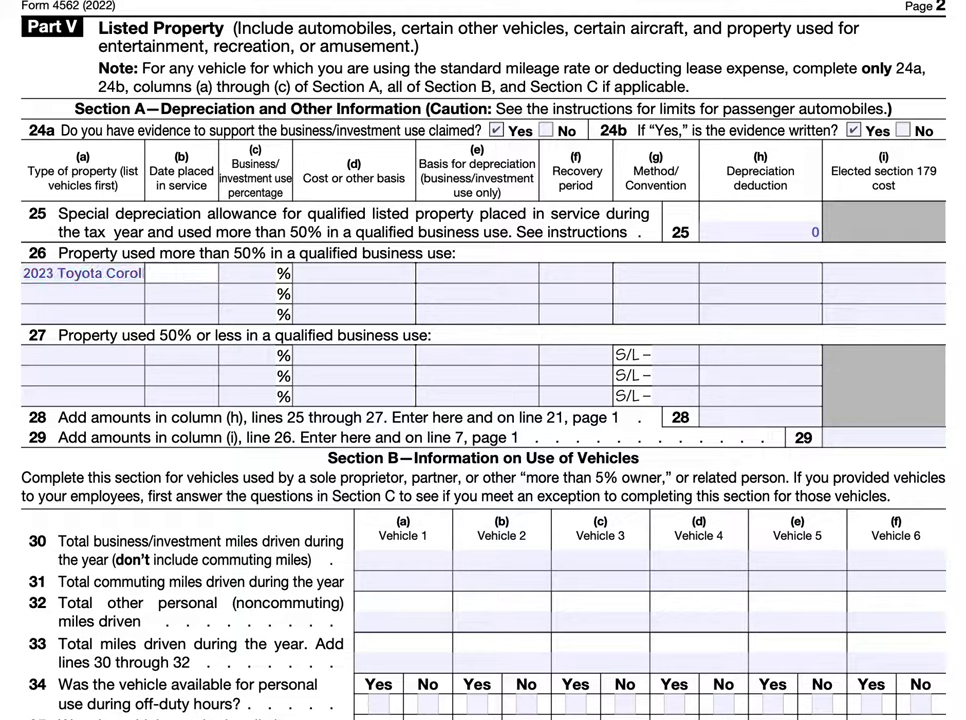
type("1/1/2022")
left_click(252, 274)
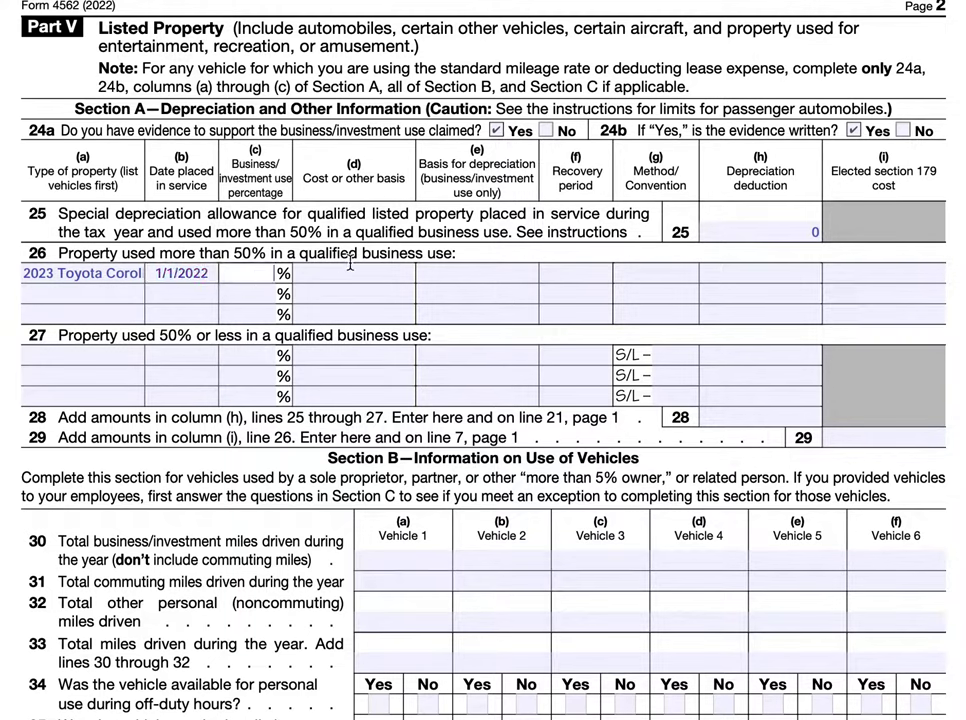
type("100")
Enter 30,000 as both the cost and the basis for depreciation of the Toyota on line 26.
left_click(353, 268)
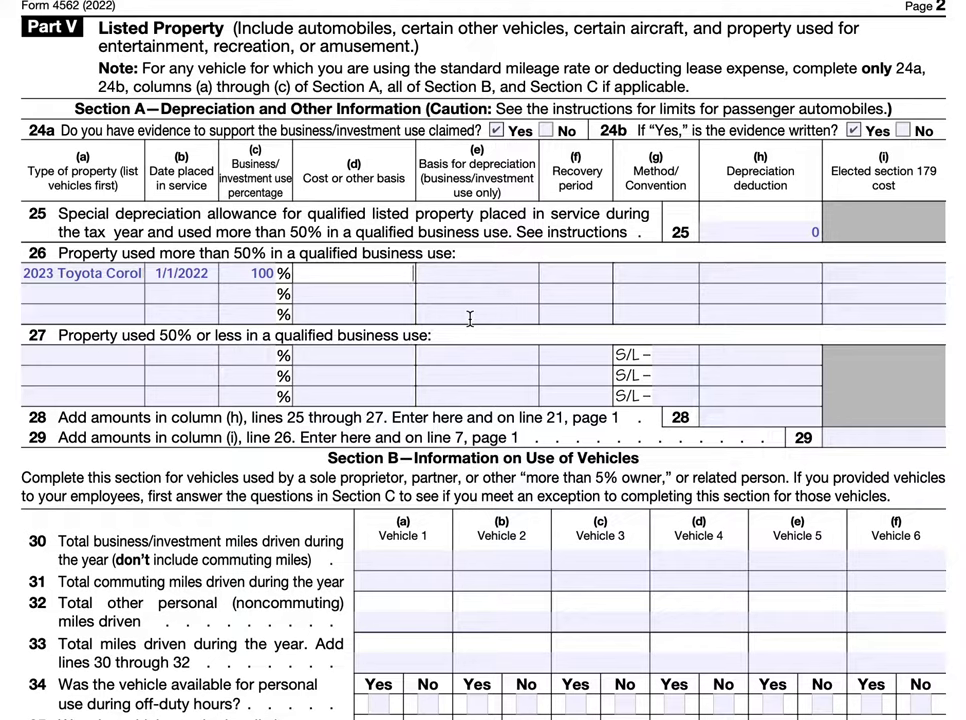
type("30,000")
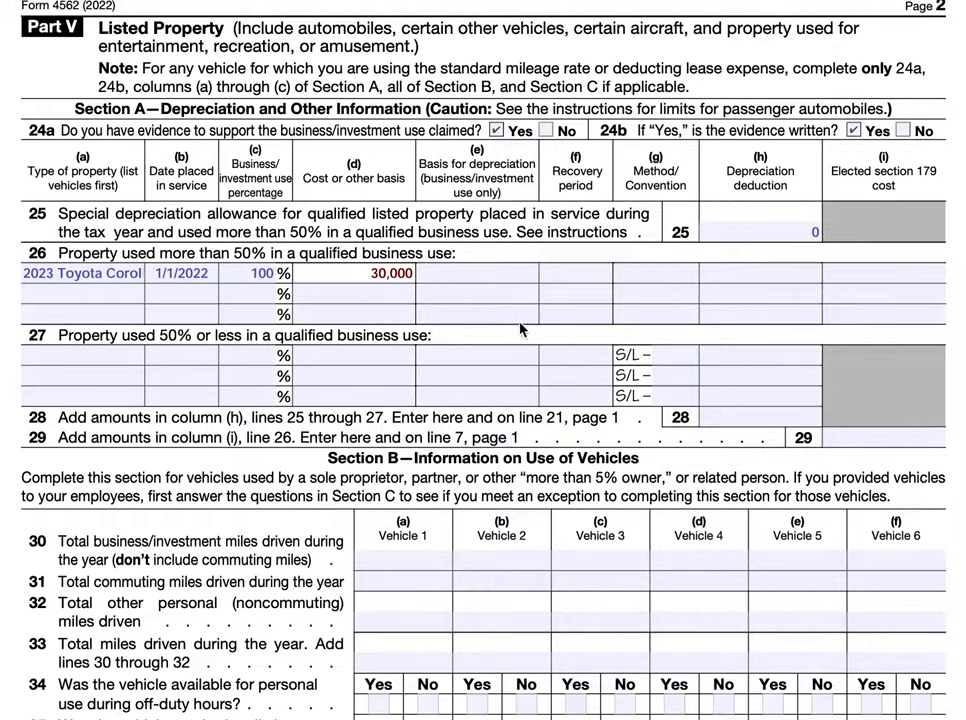
left_click(500, 271)
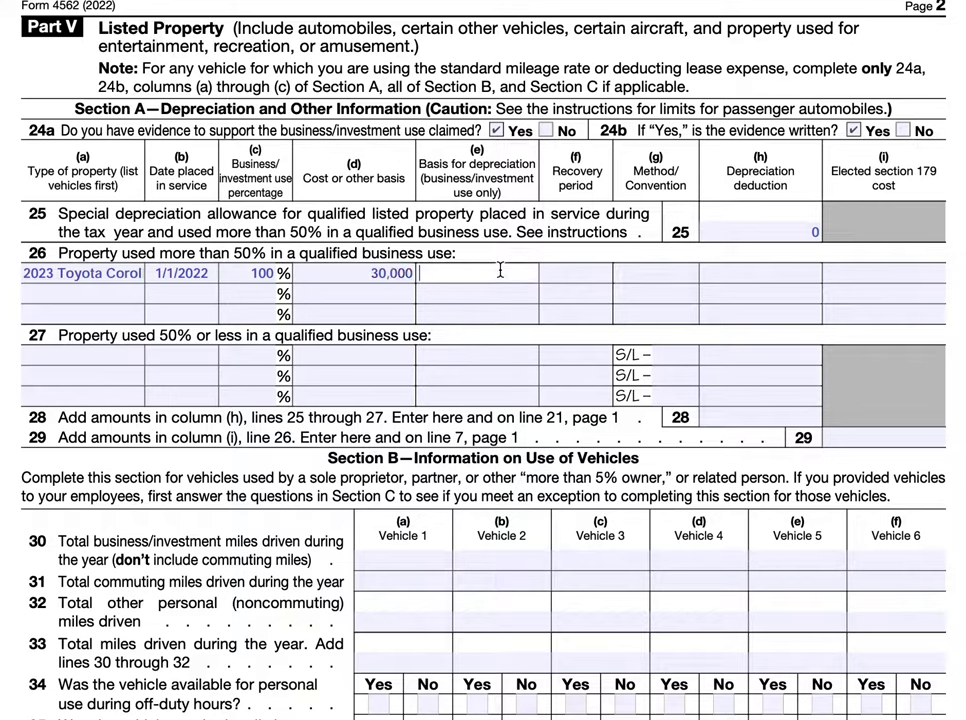
type("30,000")
Change the Toyota's basis for depreciation on line 26 to 20,000 and enter an elected section 179 cost of 10,000.
left_click(420, 273)
key("Delete")
type("2")
left_click(855, 270)
type("10")
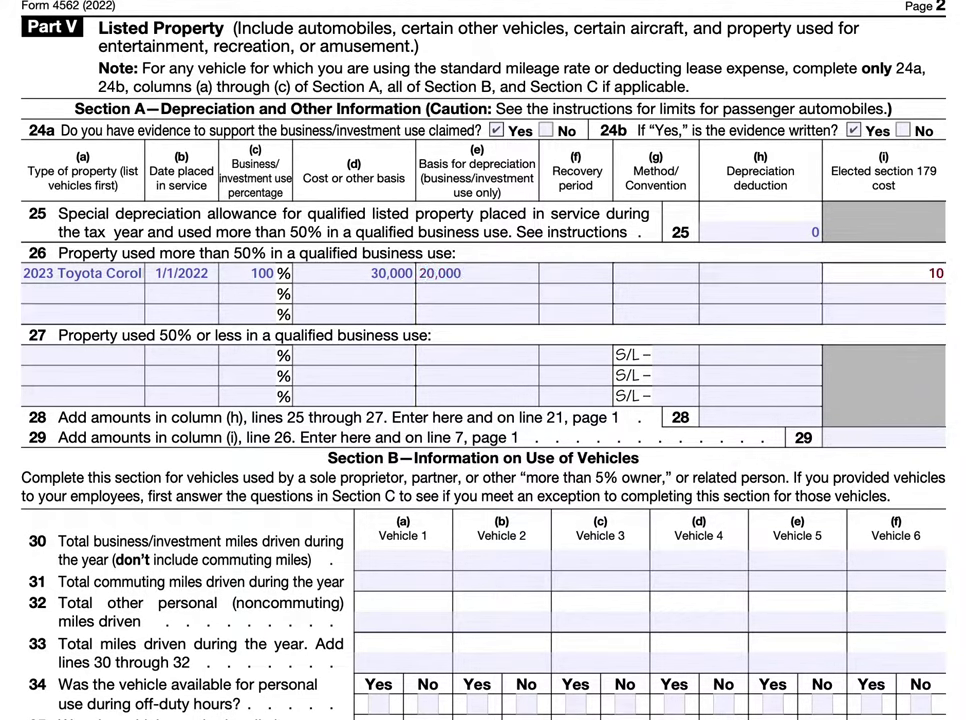
type(",000")
Restore the Toyota's basis for depreciation on line 26 to 30,000 and clear its elected section 179 cost.
left_click(424, 272)
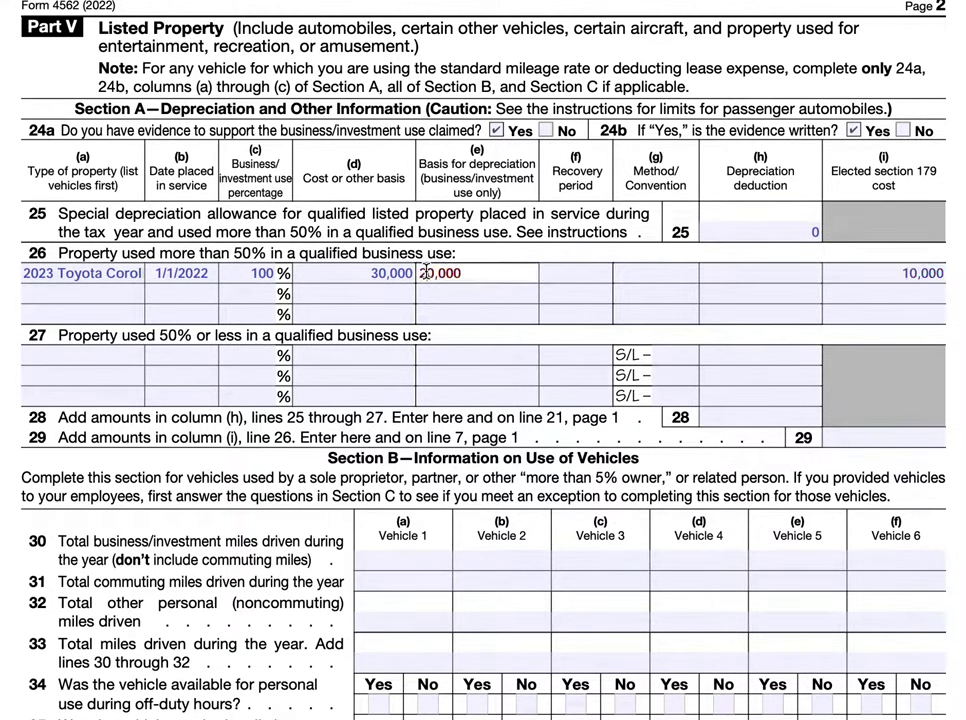
key("BackSpace")
type("3")
left_click(936, 273)
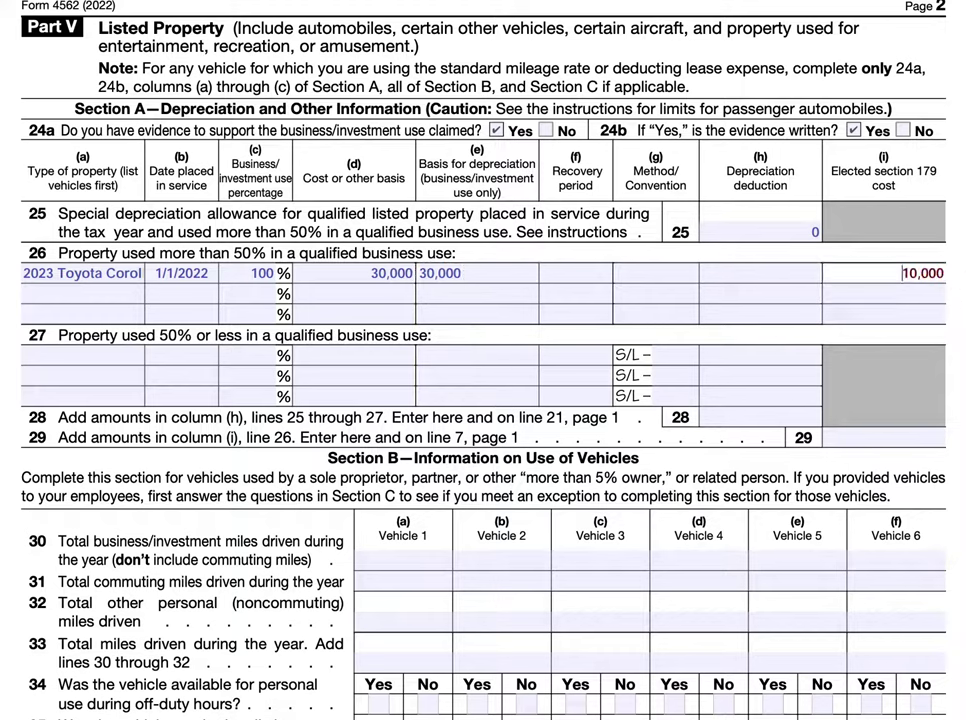
double_click(936, 273)
key("BackSpace")
Enter a recovery period of 5 and a depreciation deduction of 11,200 for the Toyota on line 26.
key("Tab")
key("Tab")
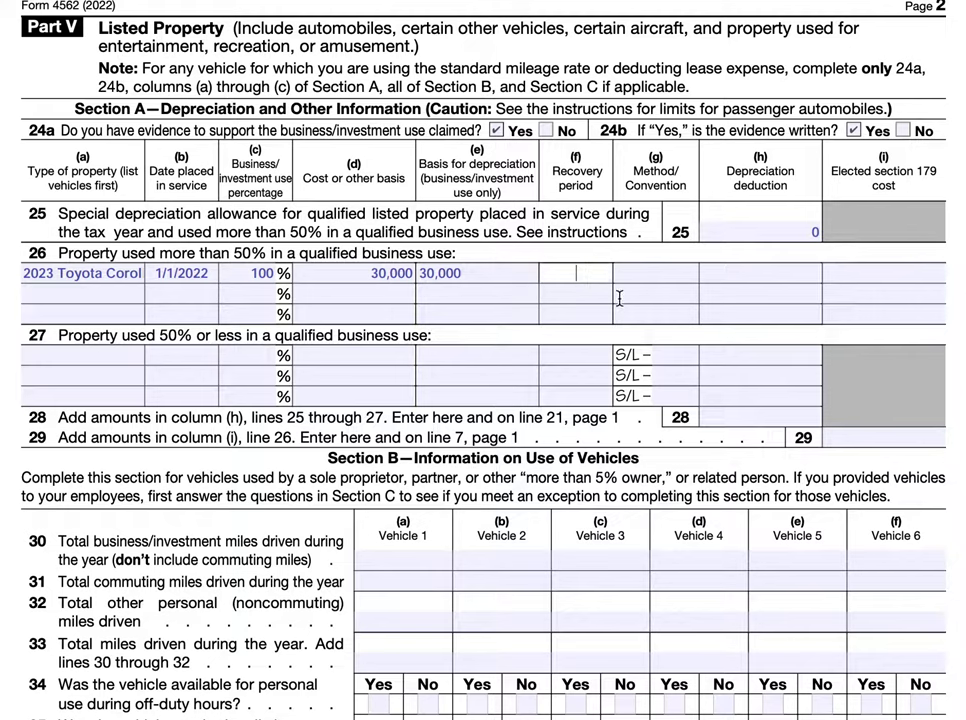
type("5")
left_click(637, 372)
key("Tab")
left_click(674, 265)
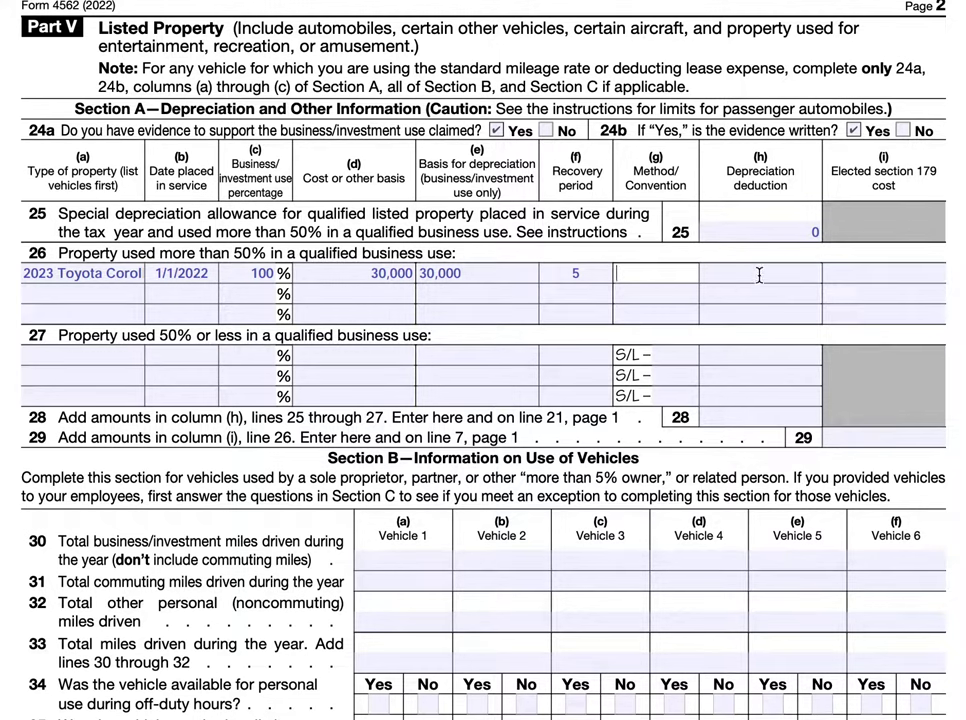
left_click(812, 271)
type("11,200")
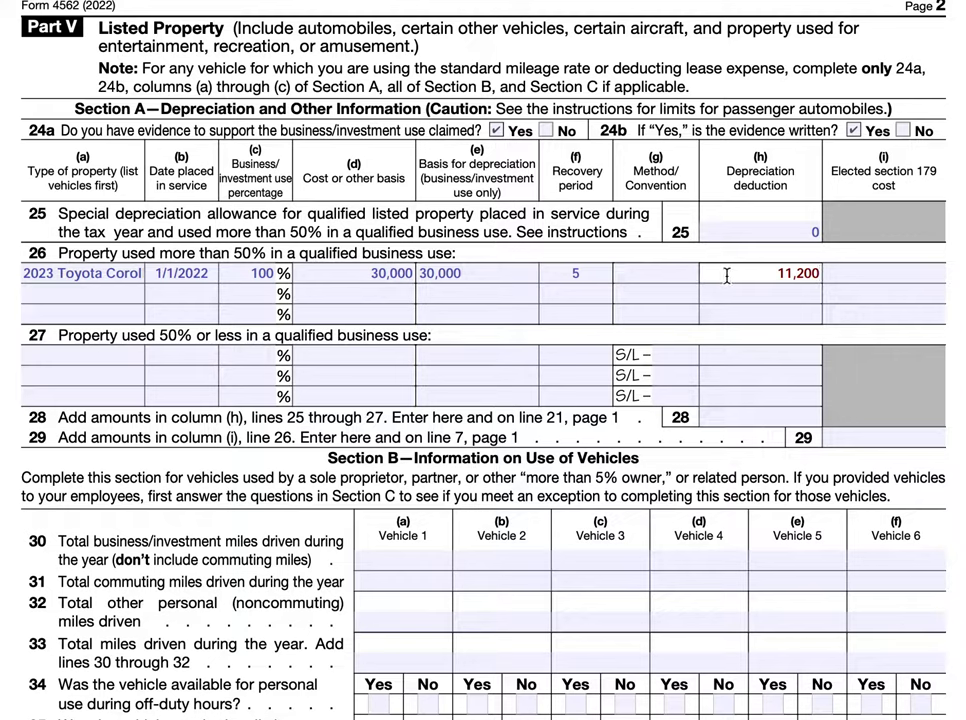
Enter S/L as the Toyota's depreciation method on line 26 and change its depreciation deduction to 6,000.
left_click(673, 277)
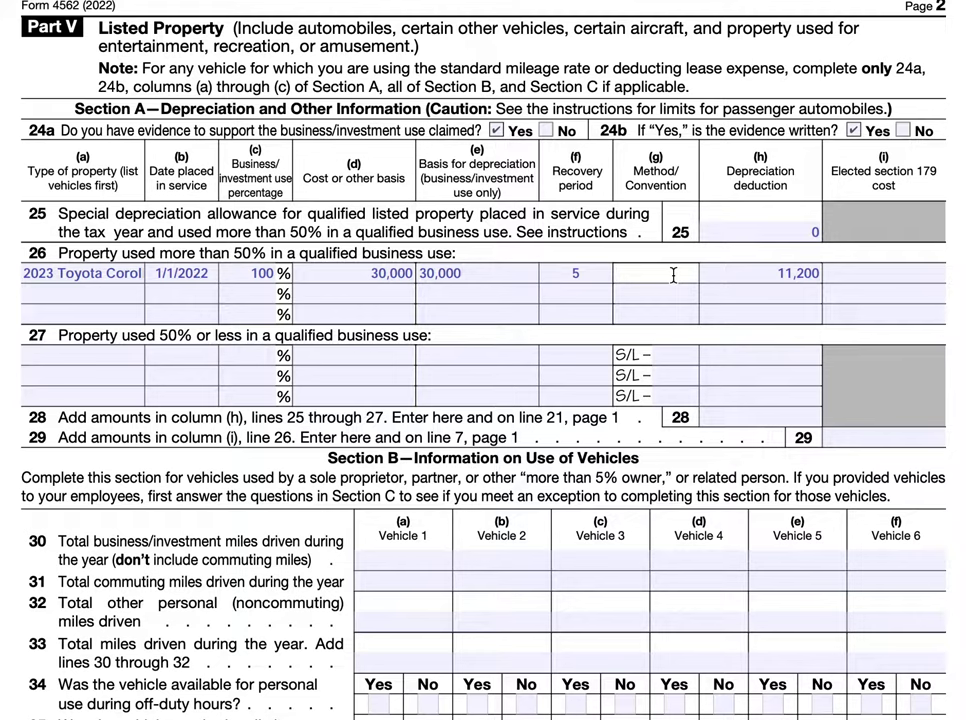
type("S/L")
key("Tab")
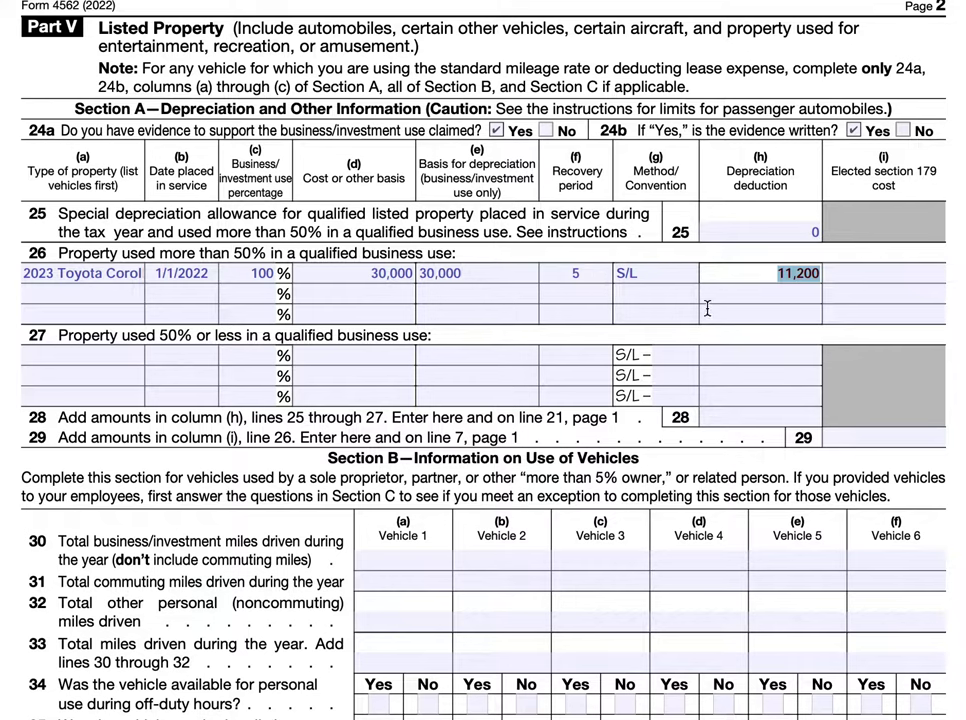
type("6")
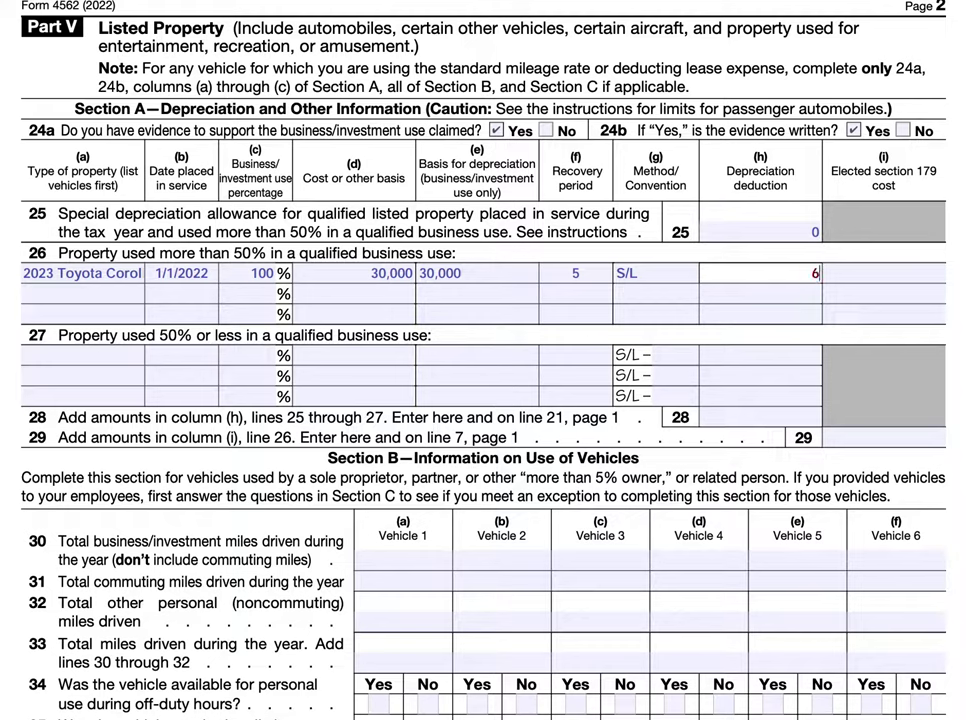
type(",000")
Extend the Toyota's method on line 26 to "S/L - MM" and change its depreciation deduction to 3,000.
left_click(644, 273)
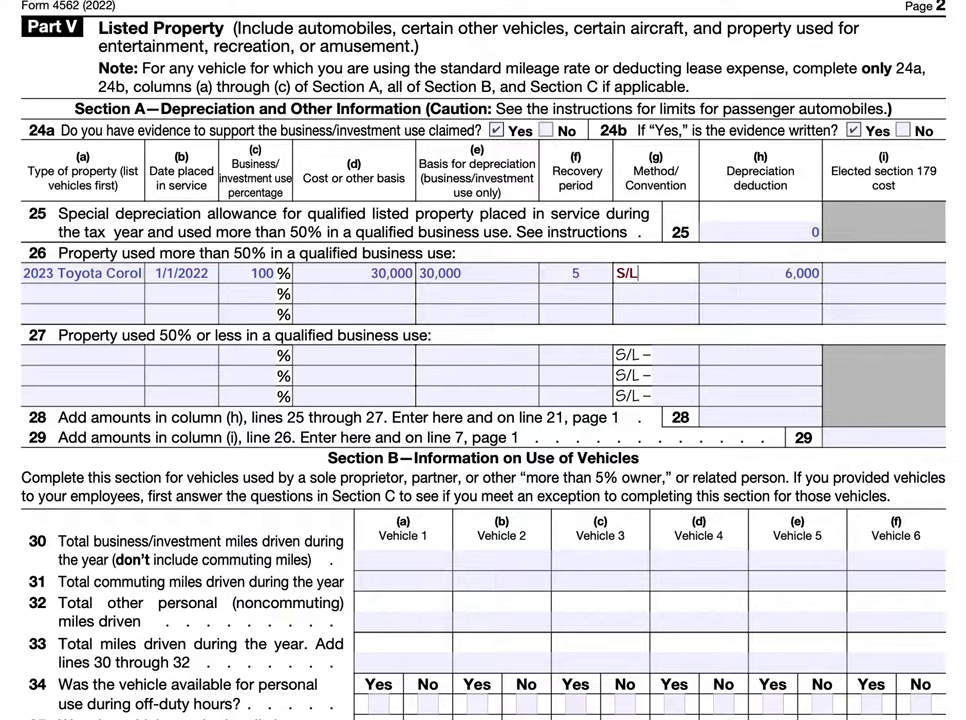
type("- MM")
left_click(805, 273)
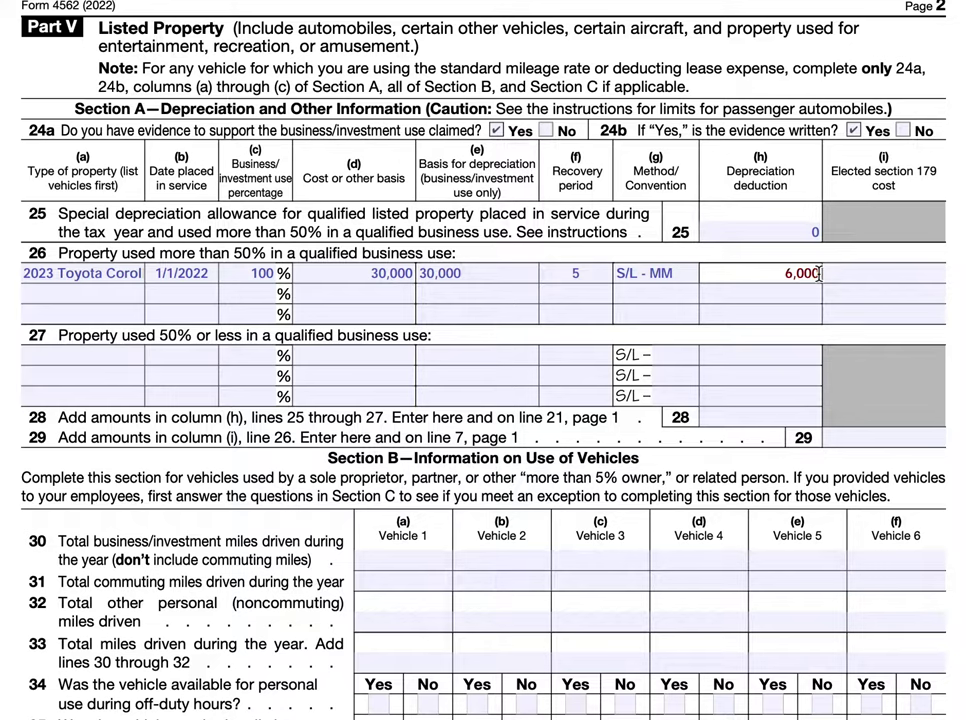
left_click(789, 273)
key("BackSpace")
type("3")
Replace the MM convention with HY in the Toyota's method/convention entry on line 26.
left_click(652, 273)
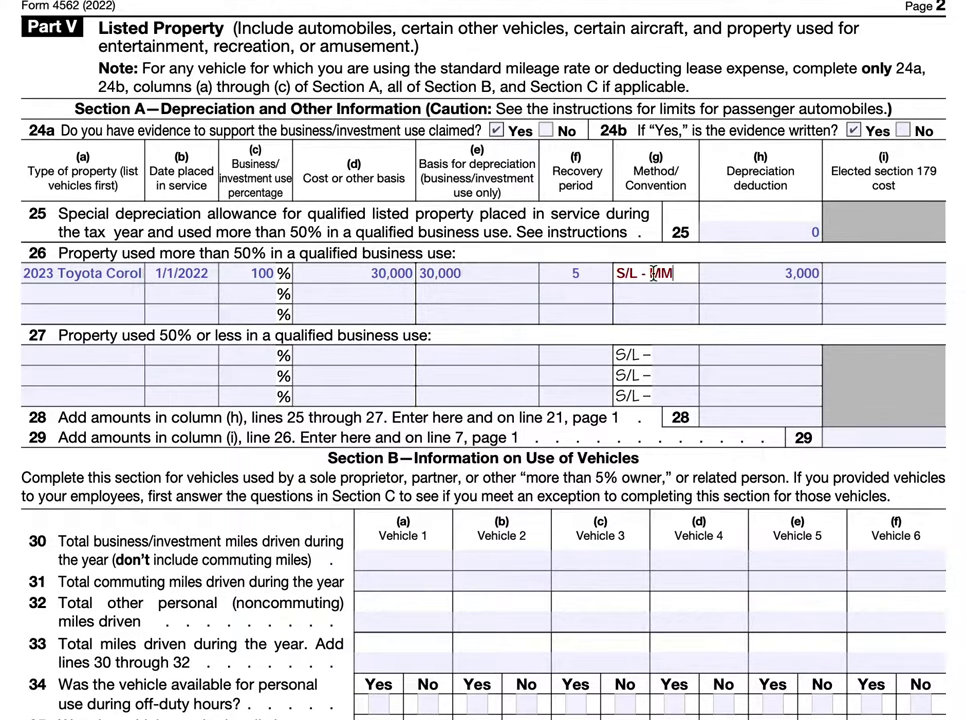
left_click_drag(652, 273, 670, 264)
type("HY")
left_click(632, 272)
Enter the listed property totals of 3,000 on line 28 and 0 on line 29.
left_click(763, 417)
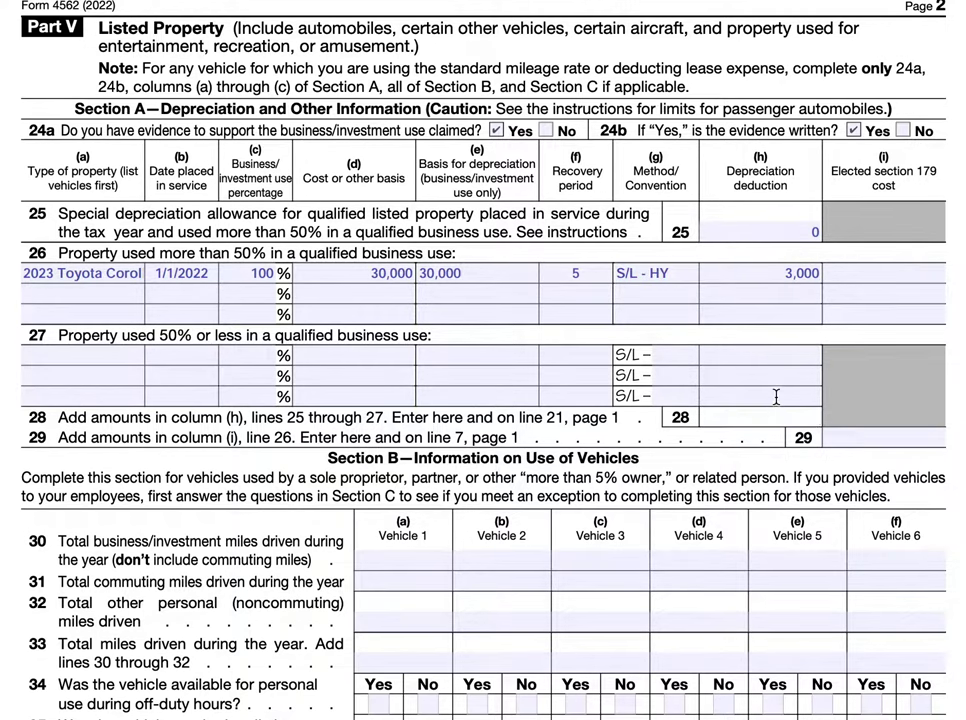
type("3,000")
left_click(887, 431)
type("0")
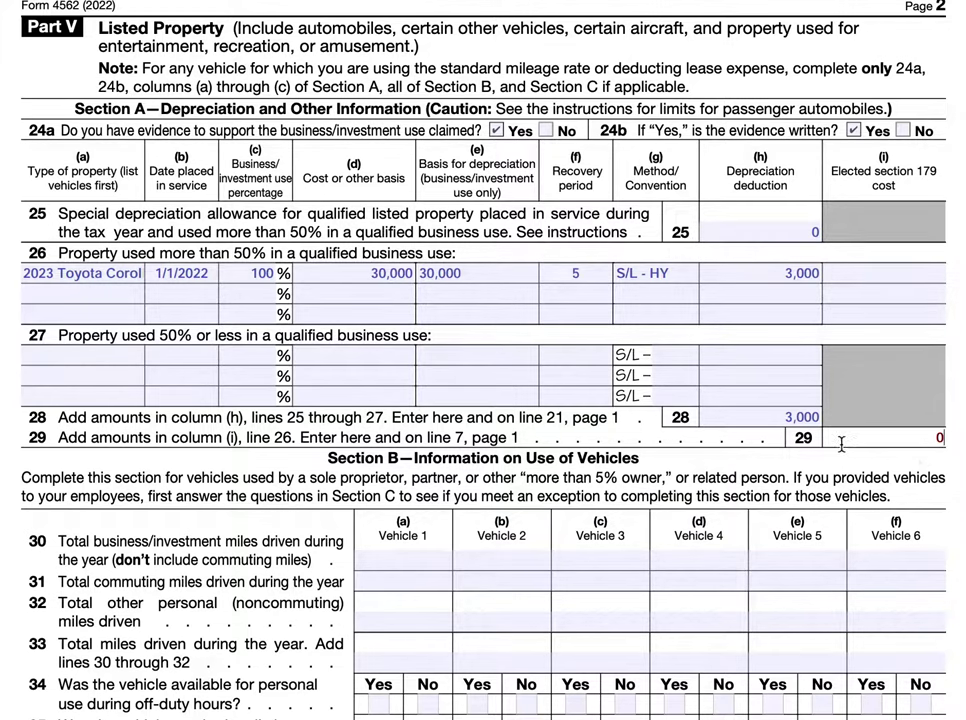
Check the listed property amount on line 7 against line 29 and review the vehicle questions in Part V, Sections B and C.
scroll(842, 443, "up", 10)
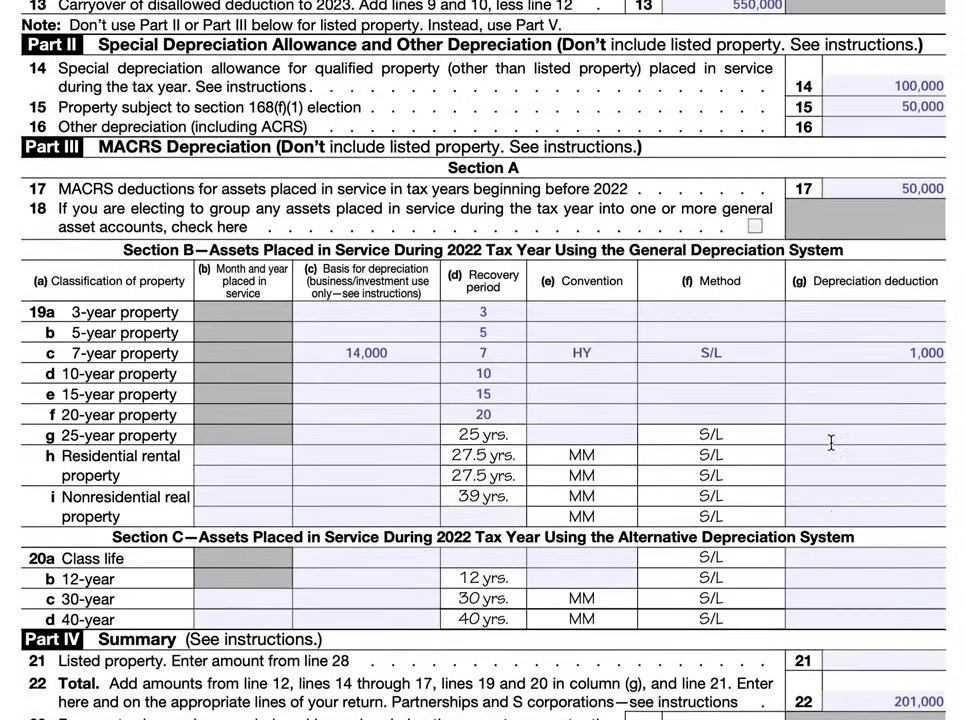
scroll(830, 443, "up", 5)
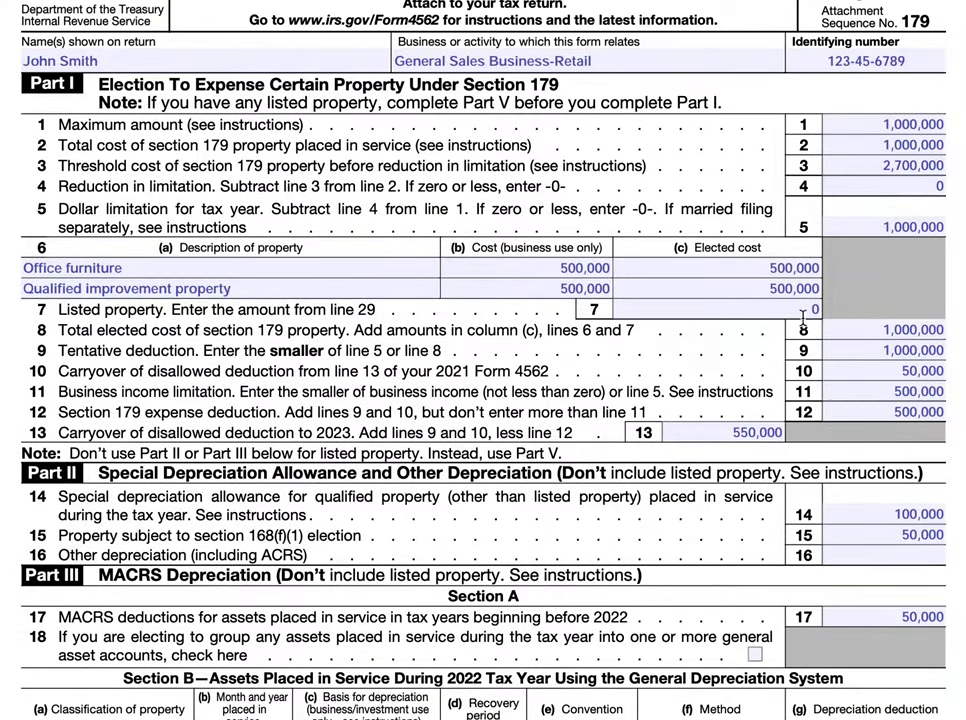
left_click(806, 310)
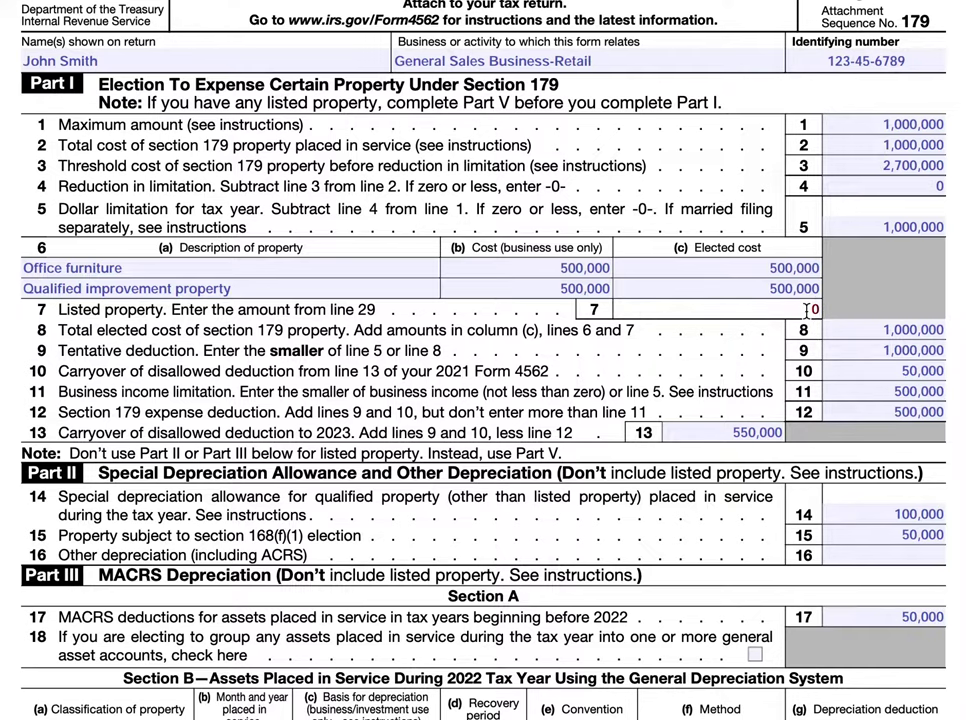
scroll(806, 310, "up", 1)
scroll(789, 404, "down", 3)
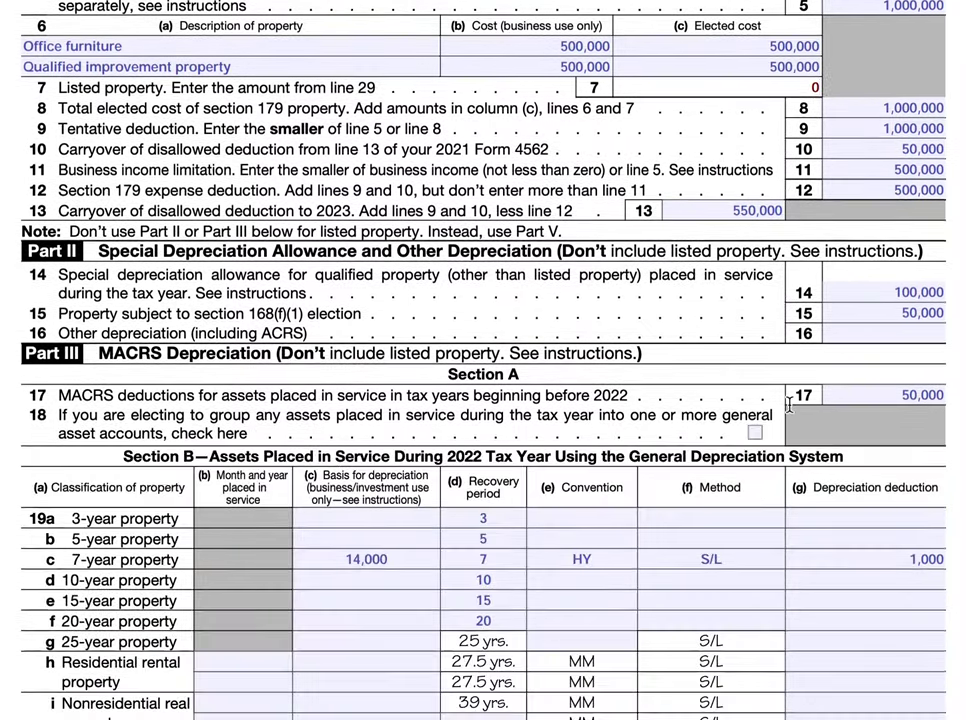
scroll(789, 404, "down", 12)
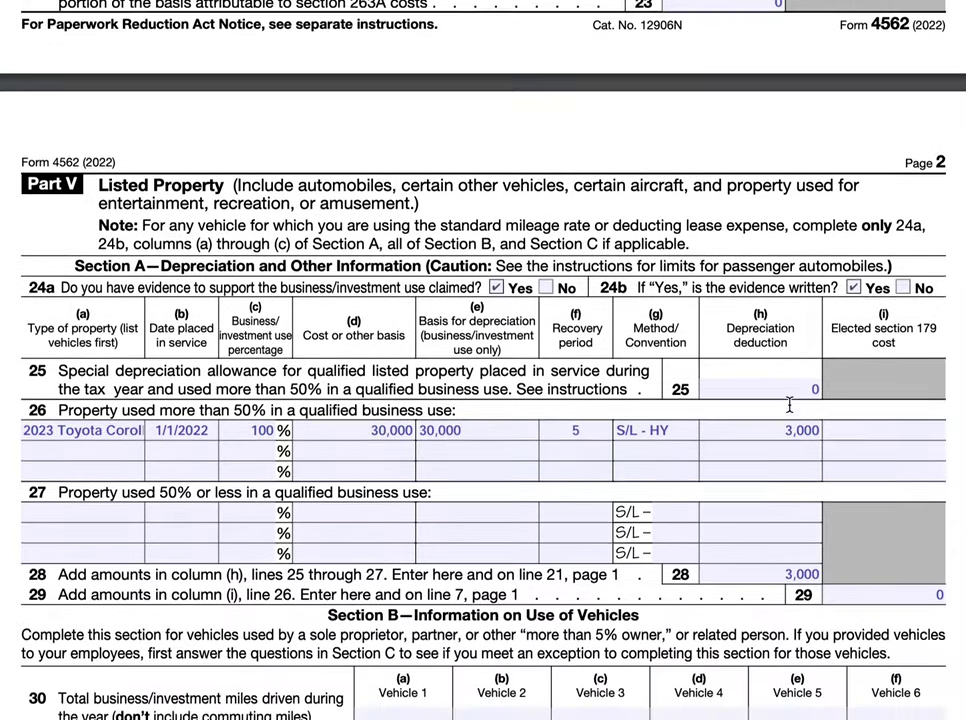
scroll(789, 404, "up", 1)
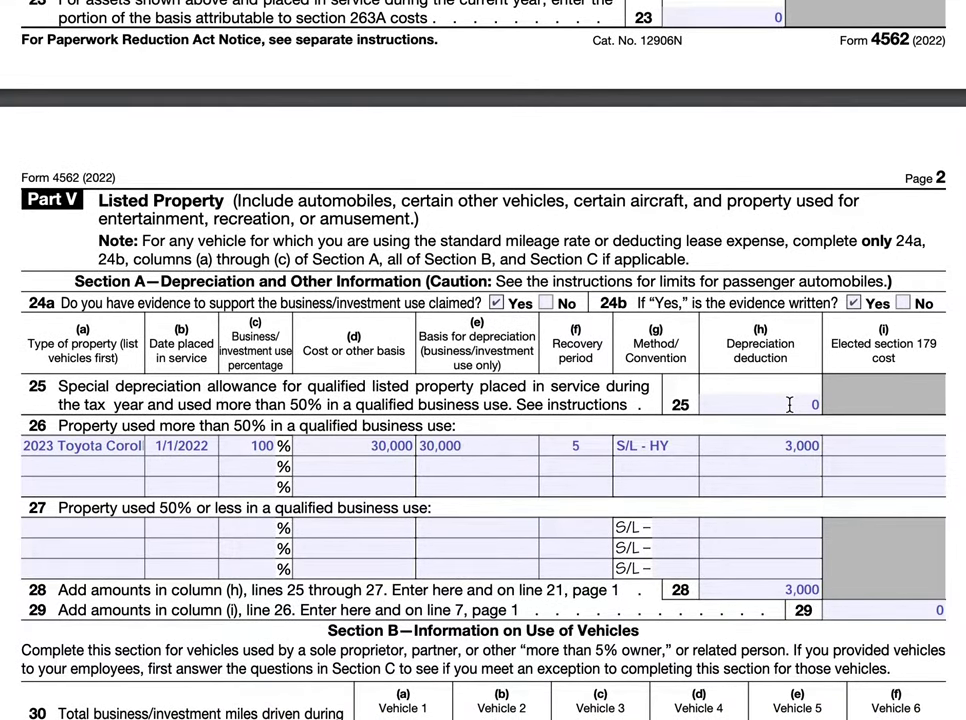
scroll(789, 404, "down", 4)
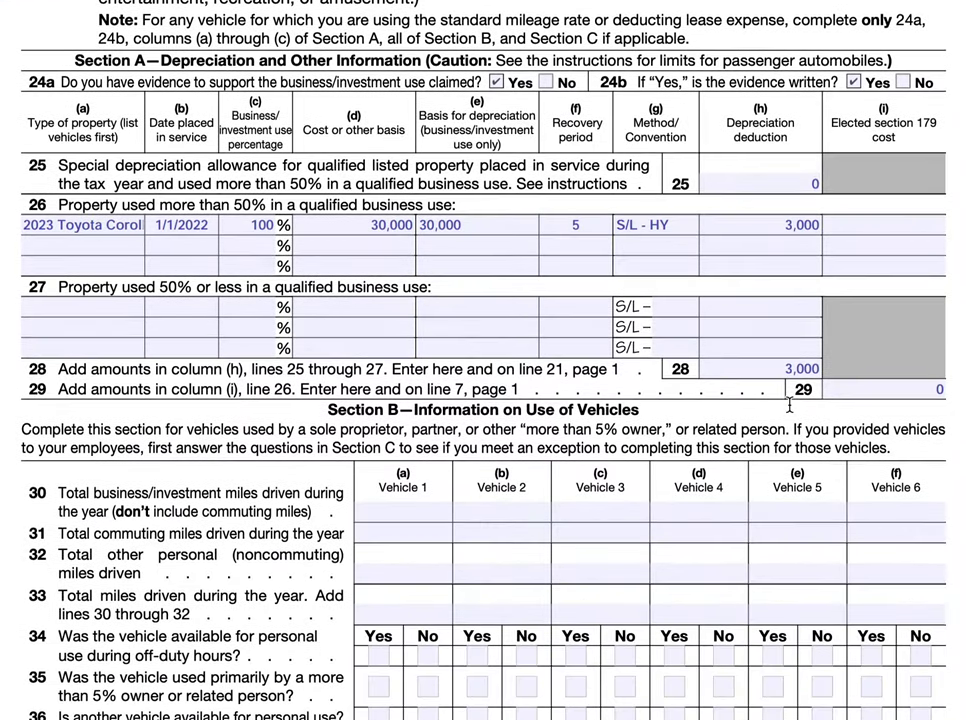
scroll(789, 404, "down", 1)
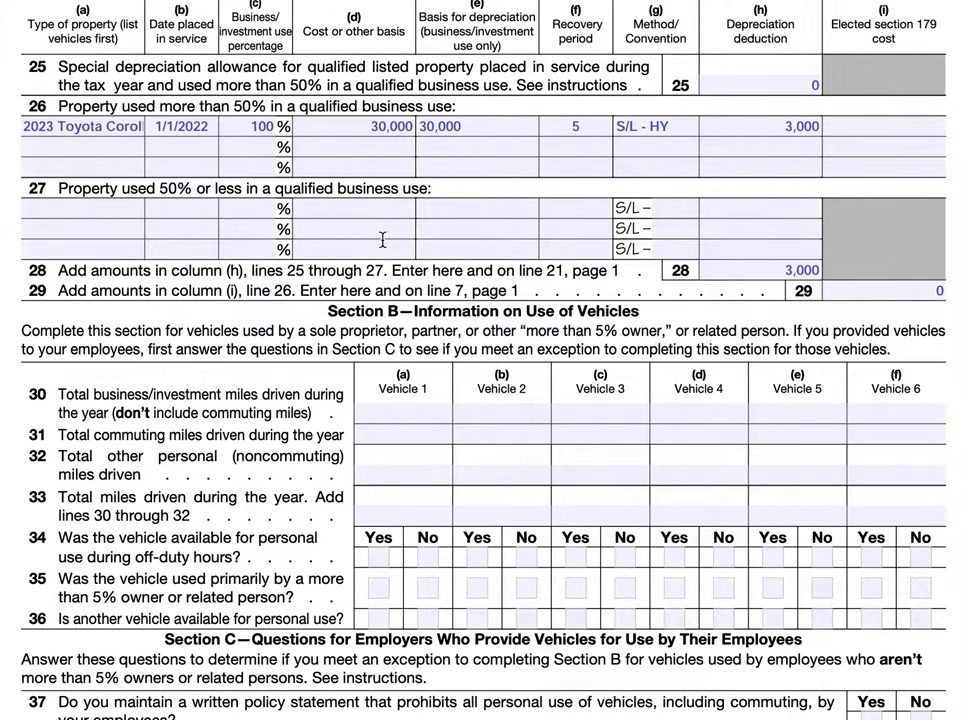
scroll(510, 340, "down", 1)
scroll(510, 338, "down", 3)
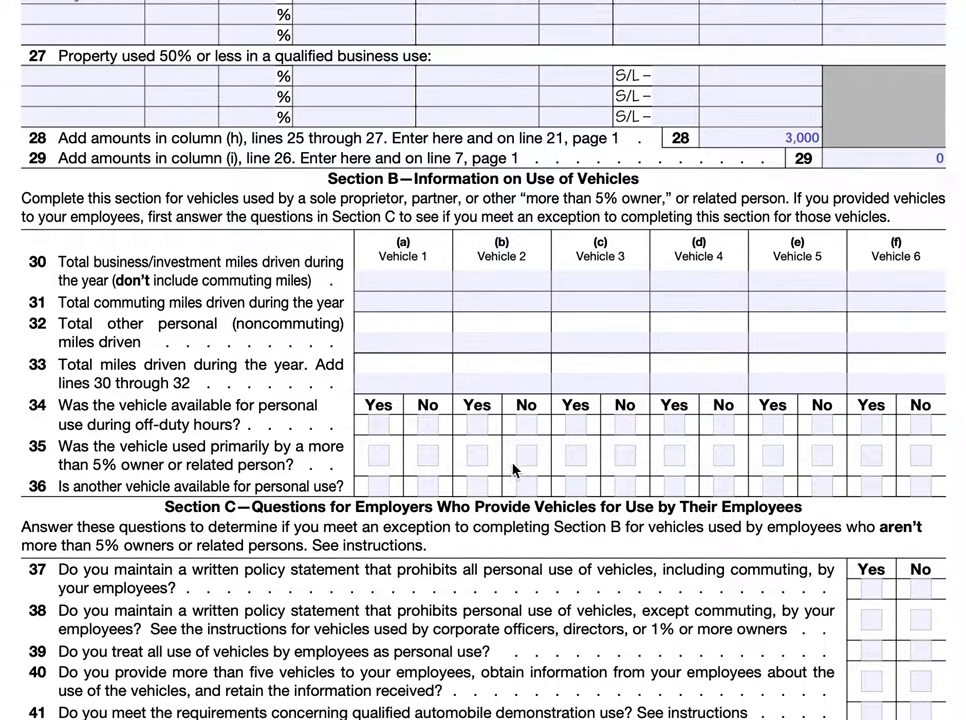
Enter 20,000 business miles on line 30 and 5,000 commuting miles on line 31 for Vehicle 1.
scroll(401, 369, "up", 3)
left_click(433, 397)
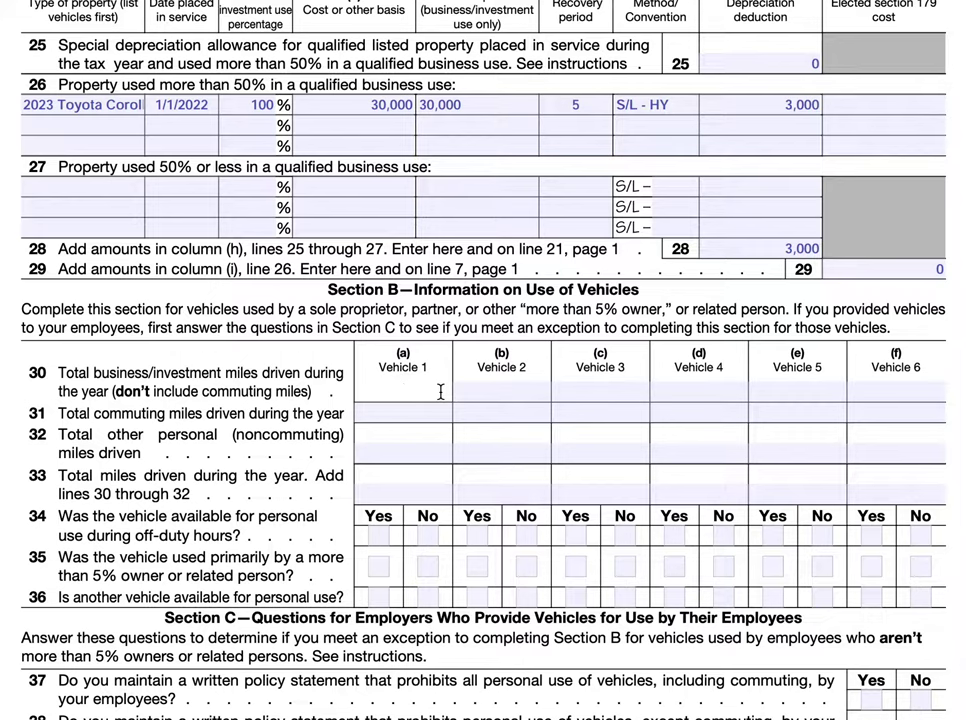
type("20,000")
left_click(482, 403)
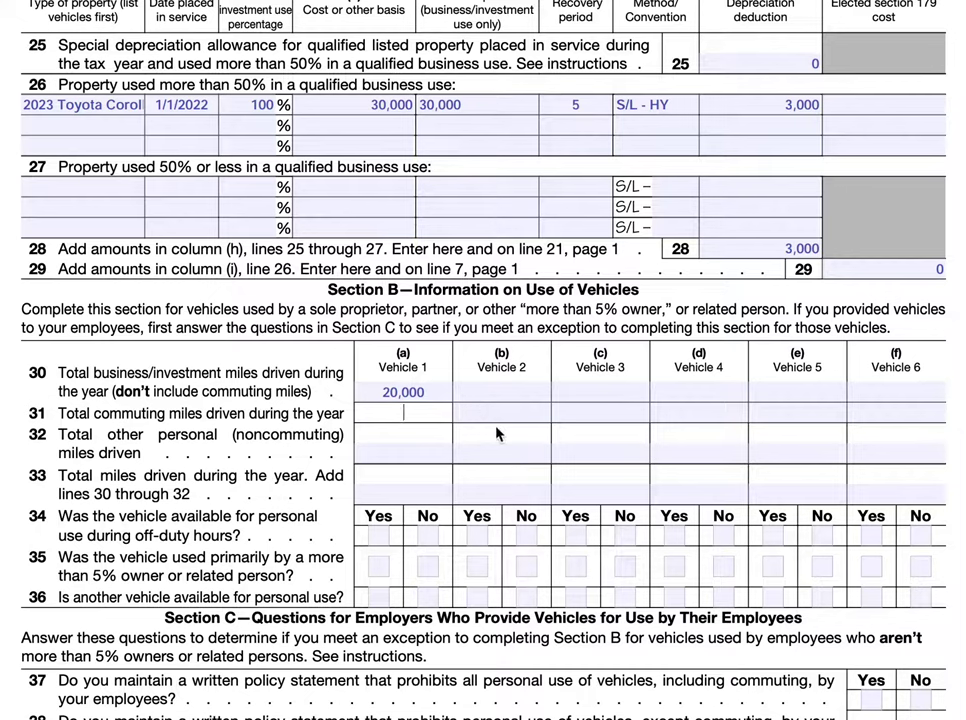
left_click(403, 413)
type("5,000")
Enter 15,000 other personal miles on line 32 and 40,000 total miles on line 33 for Vehicle 1.
left_click(431, 453)
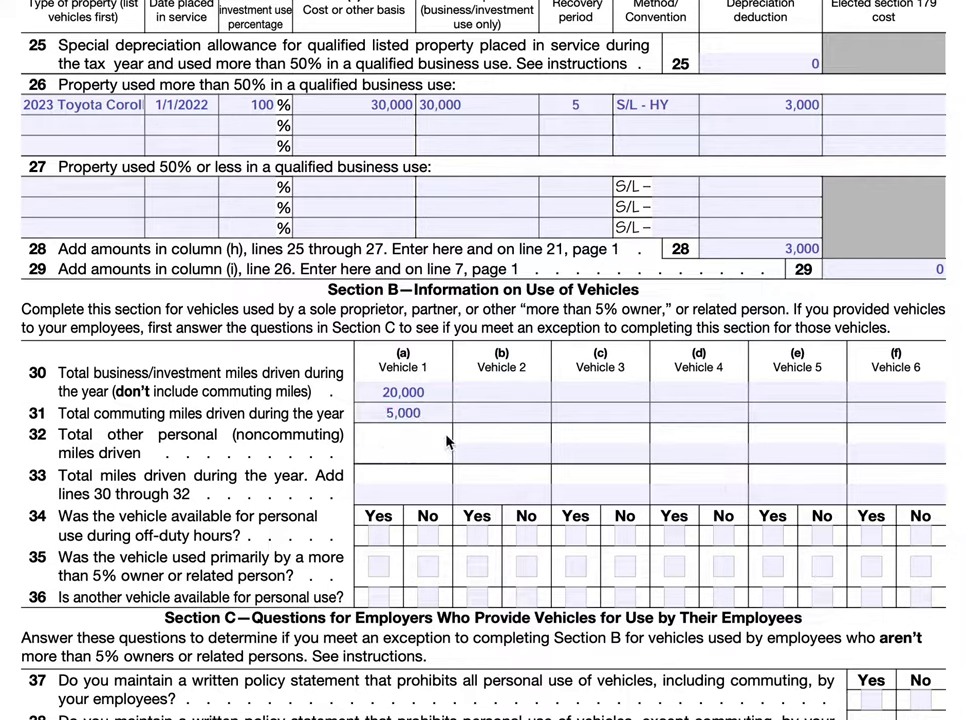
type("15,000")
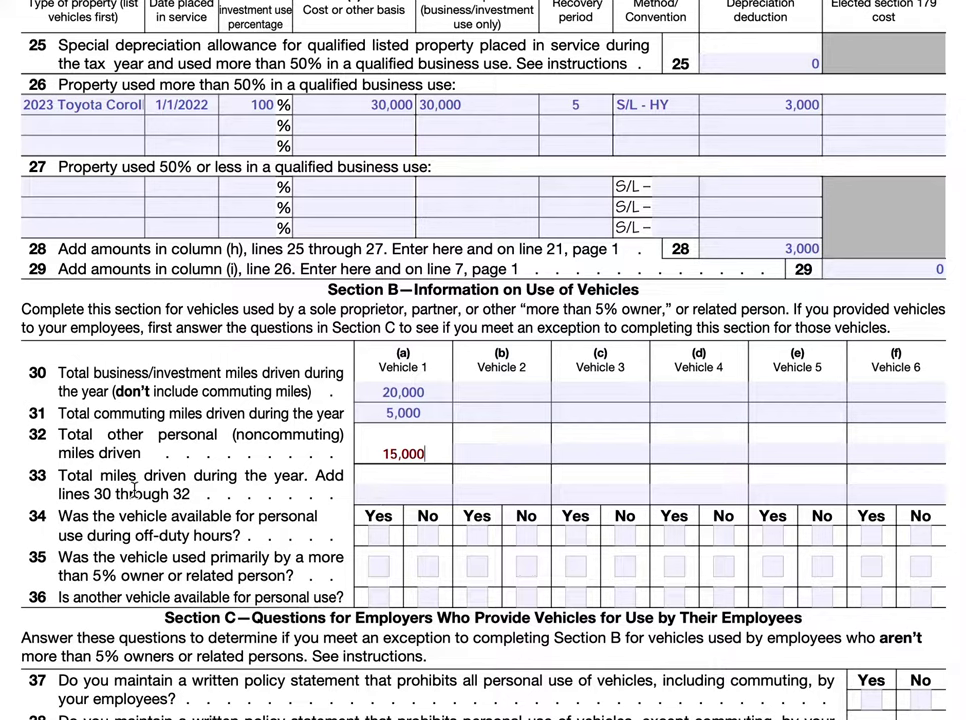
left_click(402, 492)
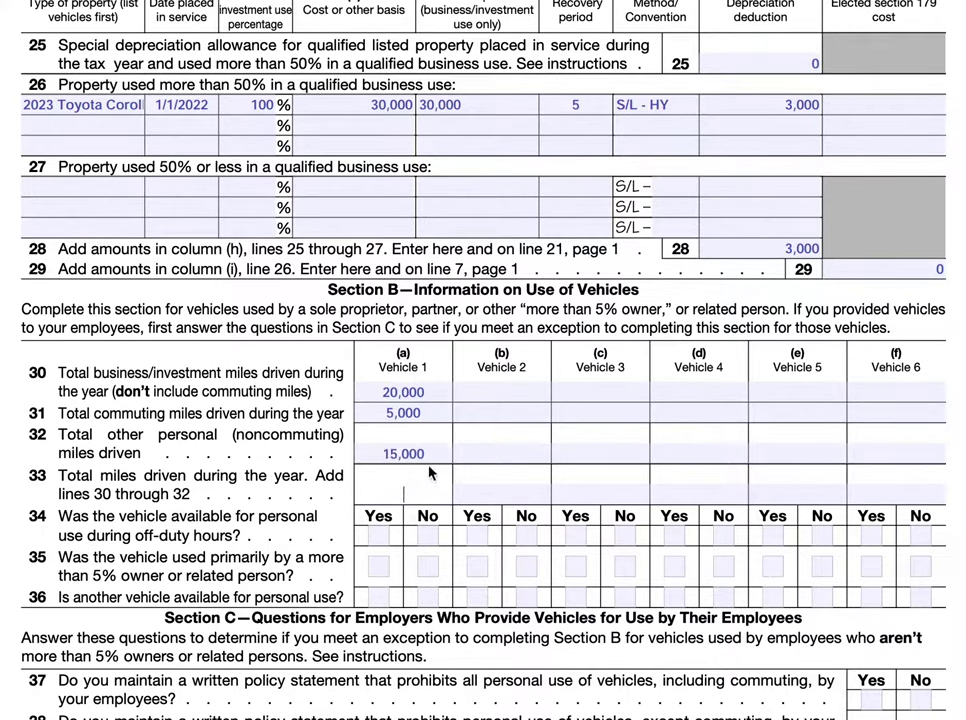
type("40,000")
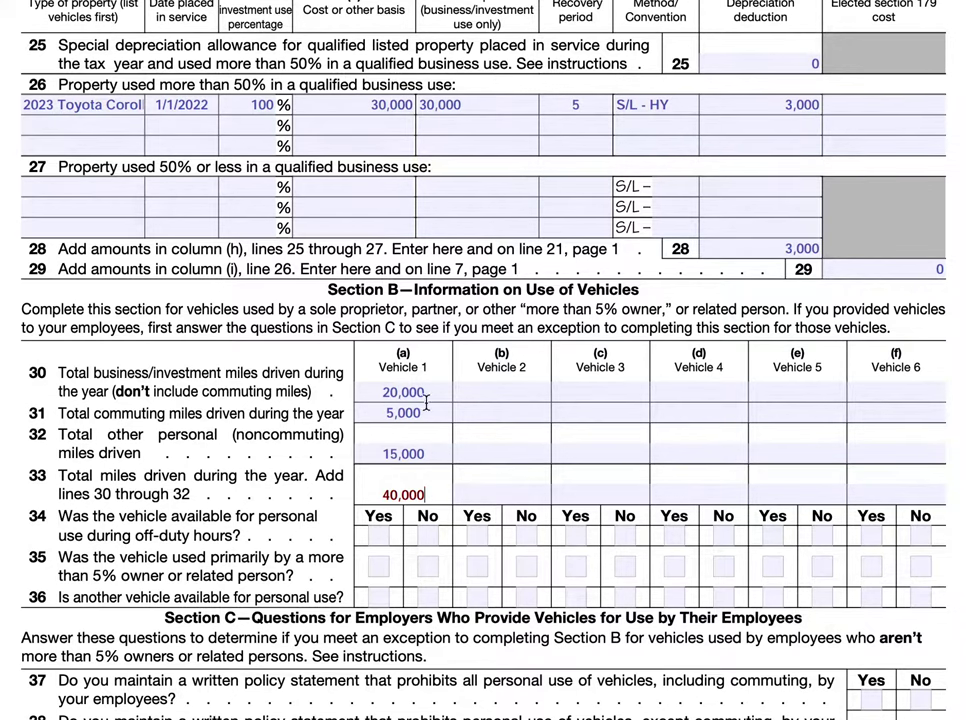
Change Vehicle 1's other personal miles on line 32 to 10,000 and its total miles on line 33 to 35,000.
left_click(420, 447)
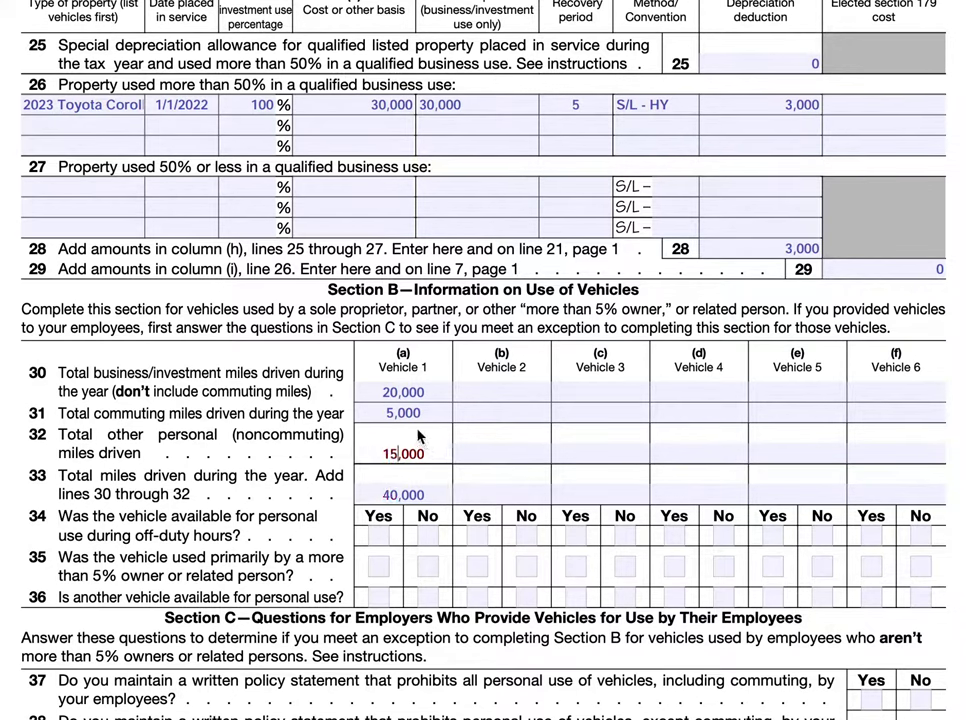
key("BackSpace")
type("0")
left_click(397, 494)
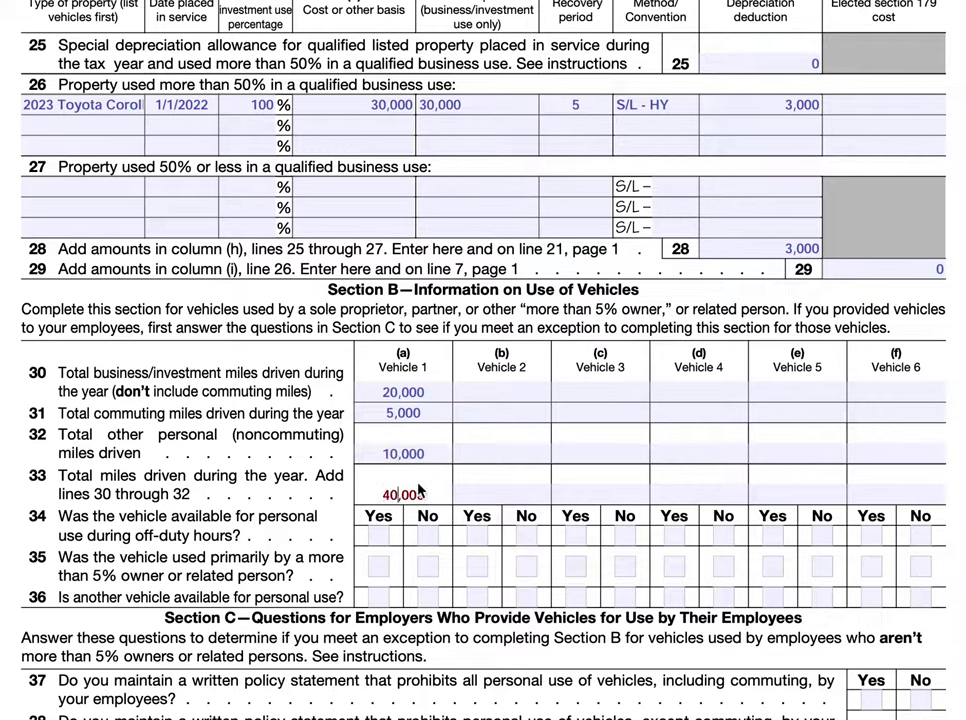
key("BackSpace")
key("BackSpace")
type("35")
Answer No on line 34 for Vehicle 1 and set its personal miles on line 32 to 0 and total miles on line 33 to 25,000.
left_click(428, 542)
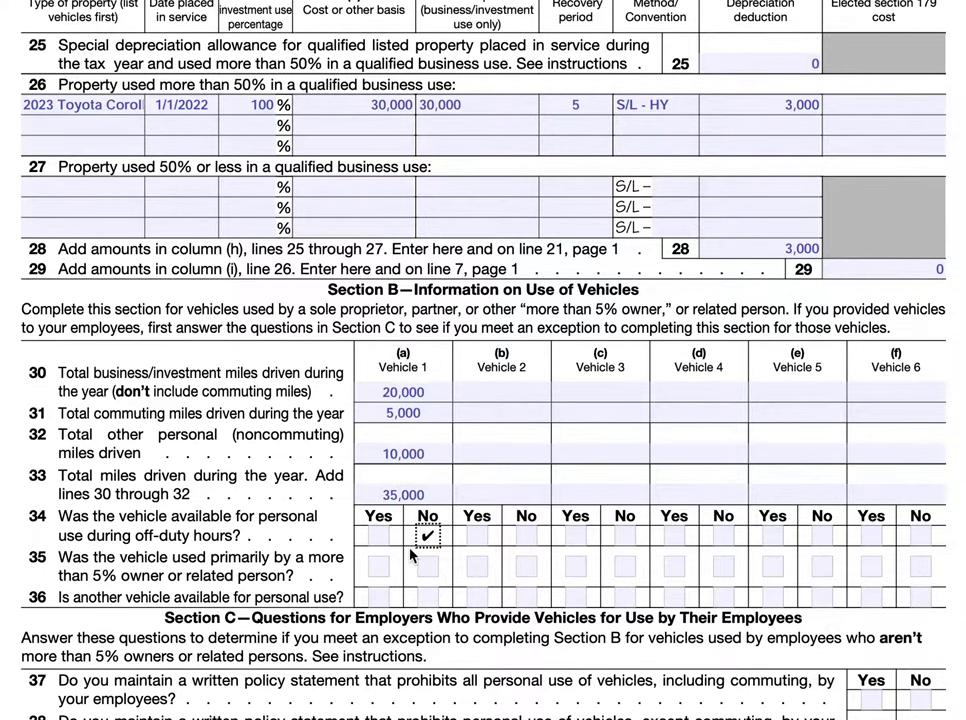
scroll(410, 550, "down", 3)
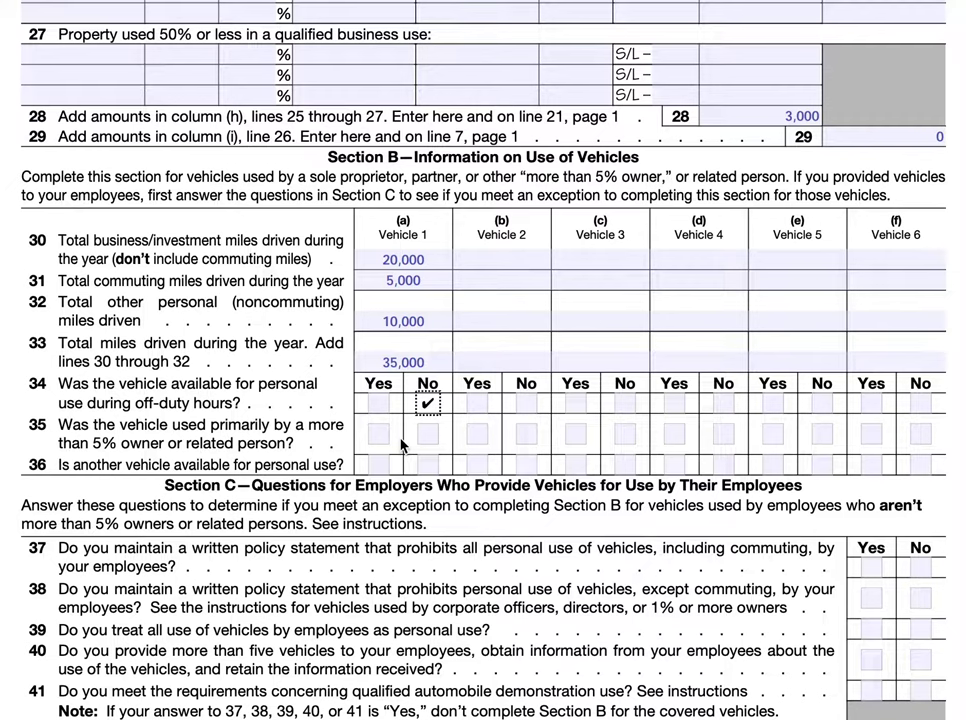
left_click(364, 321)
double_click(405, 320)
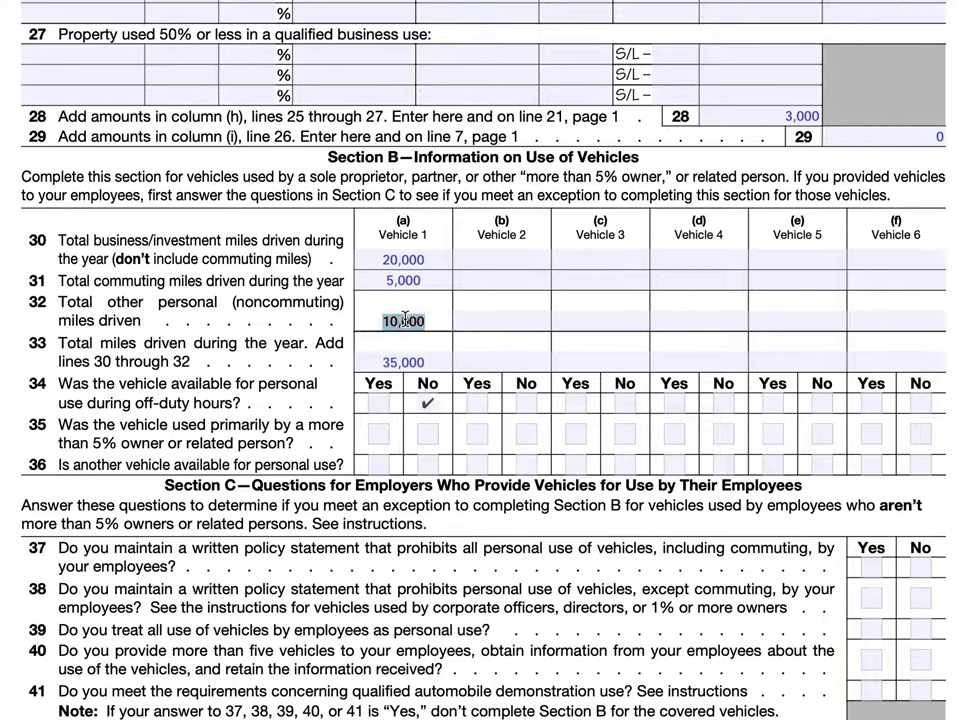
type("0")
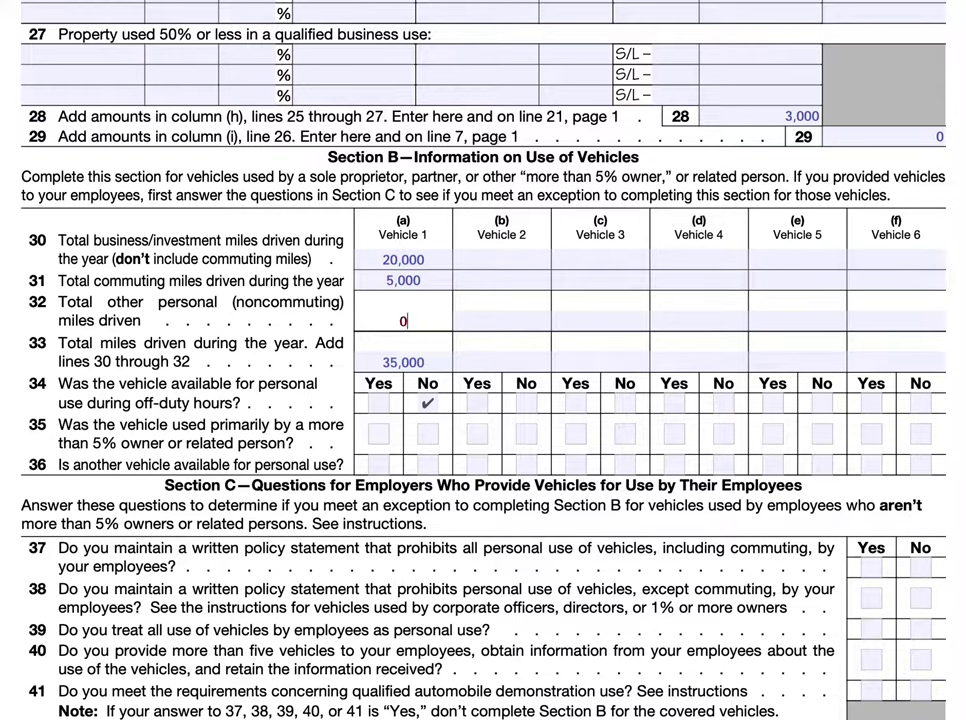
left_click(381, 362)
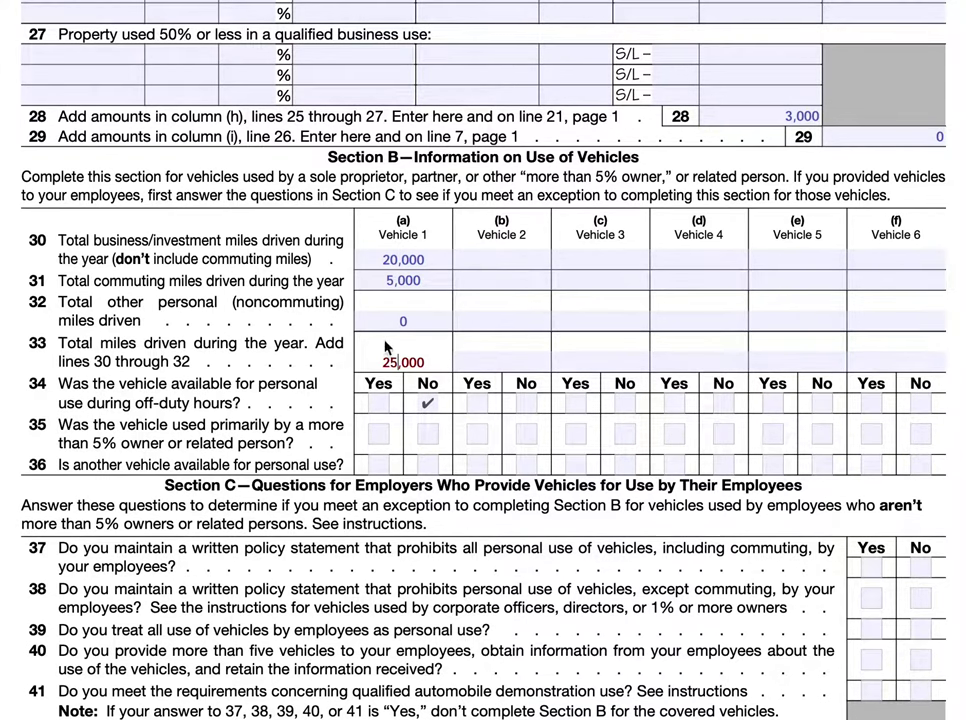
Answer Yes for Vehicle 1 on line 35 (primary use by owner) and line 36 (another vehicle available).
left_click(384, 437)
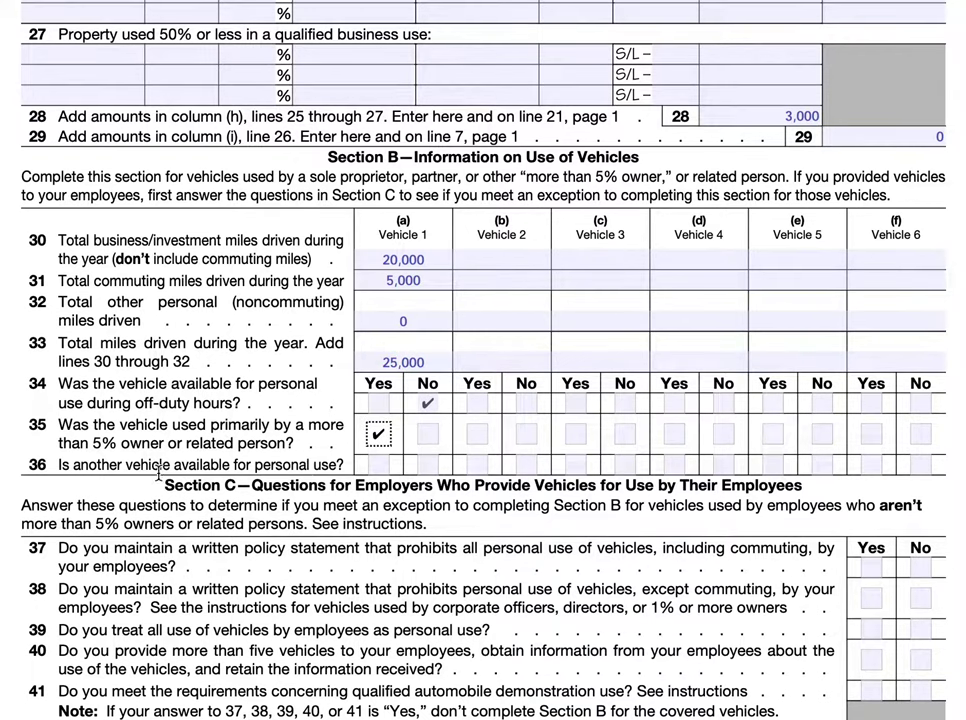
left_click(379, 465)
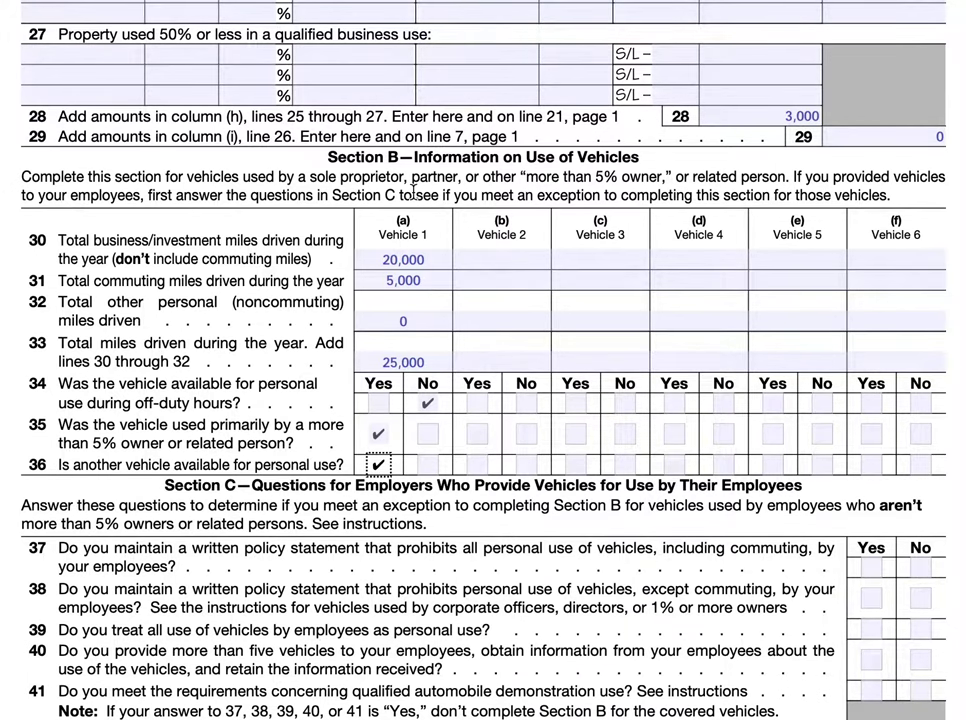
Answer the Section C employer vehicle questions: No on lines 37 and 39, Yes on lines 38, 40 and 41.
scroll(512, 487, "down", 2)
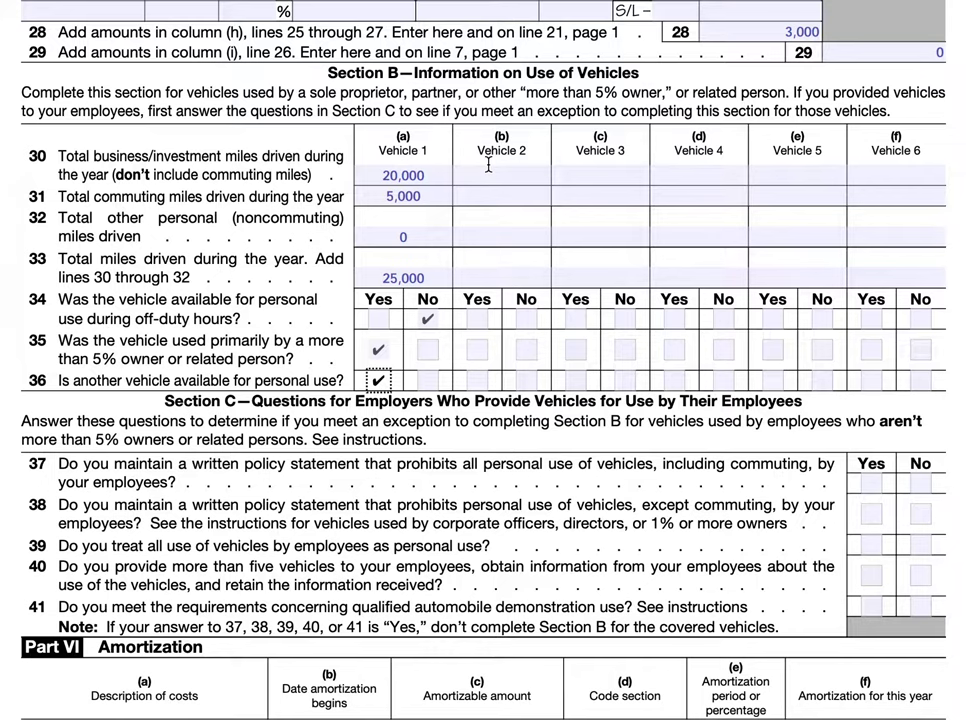
scroll(620, 480, "down", 2)
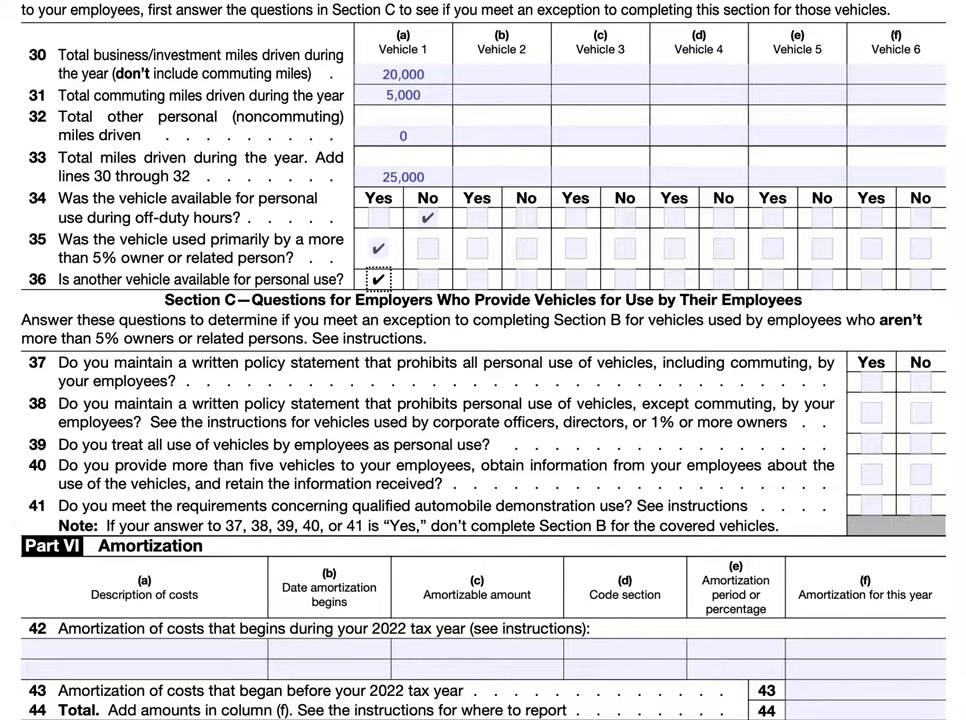
left_click(920, 386)
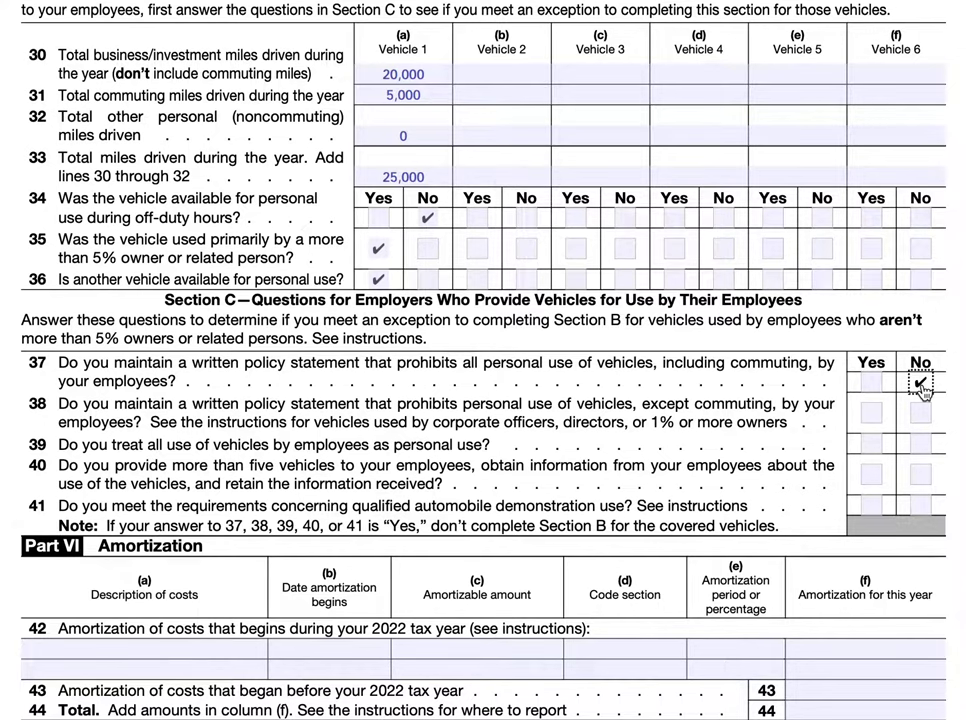
left_click(876, 420)
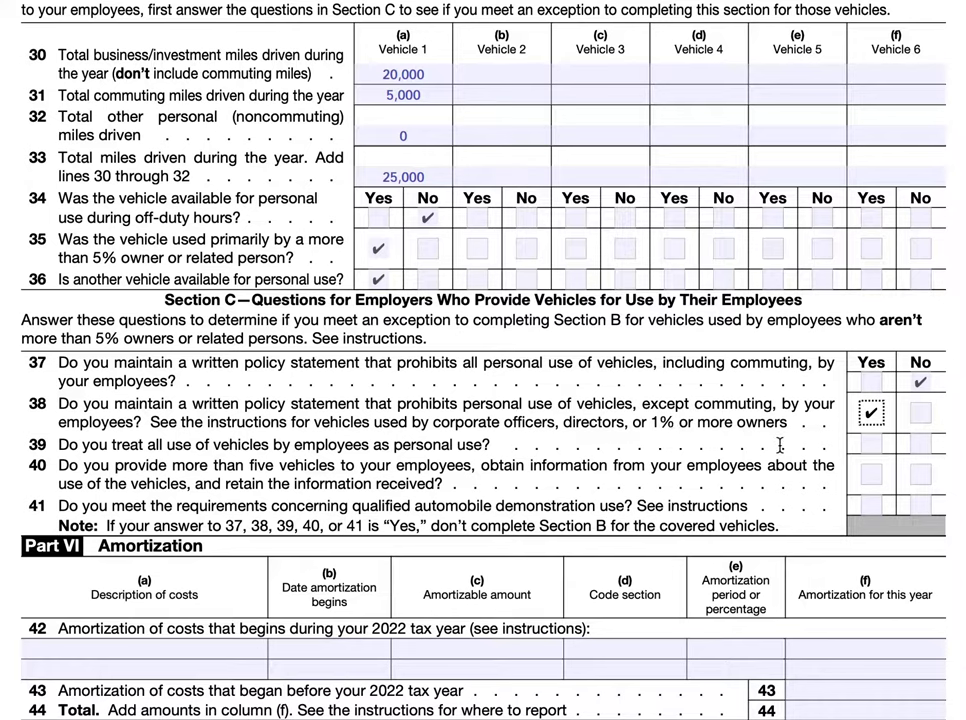
left_click(921, 443)
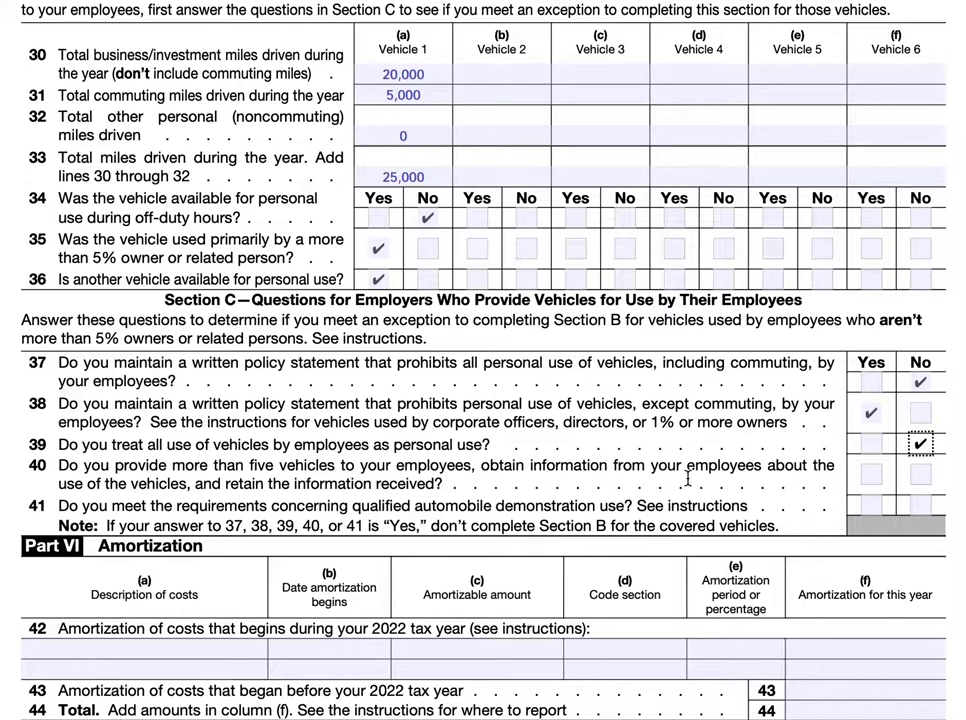
left_click(872, 479)
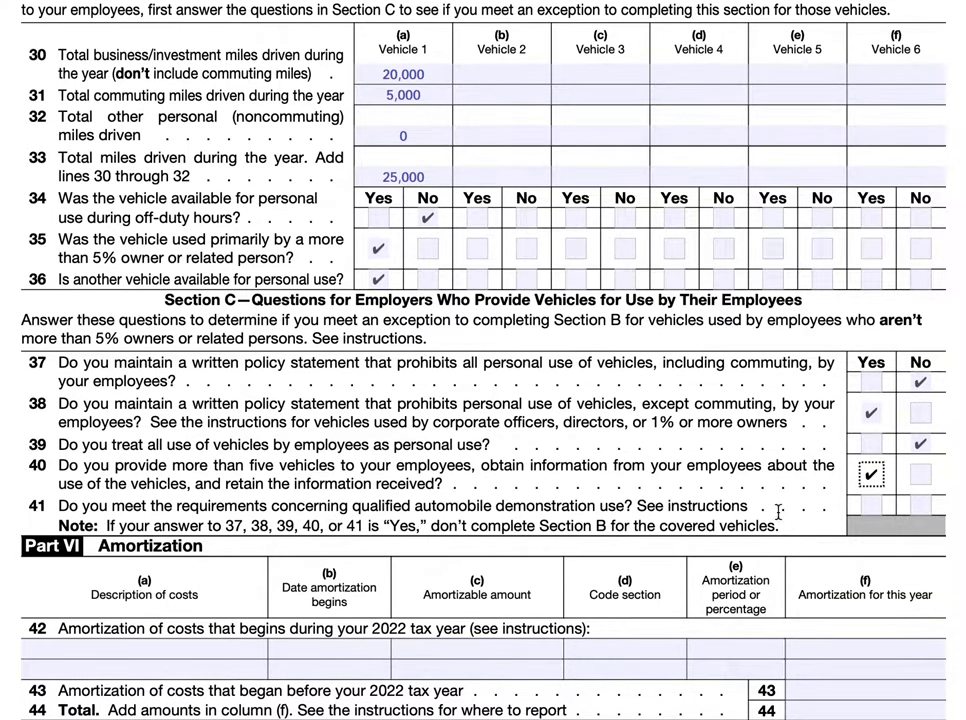
left_click(872, 413)
left_click(868, 506)
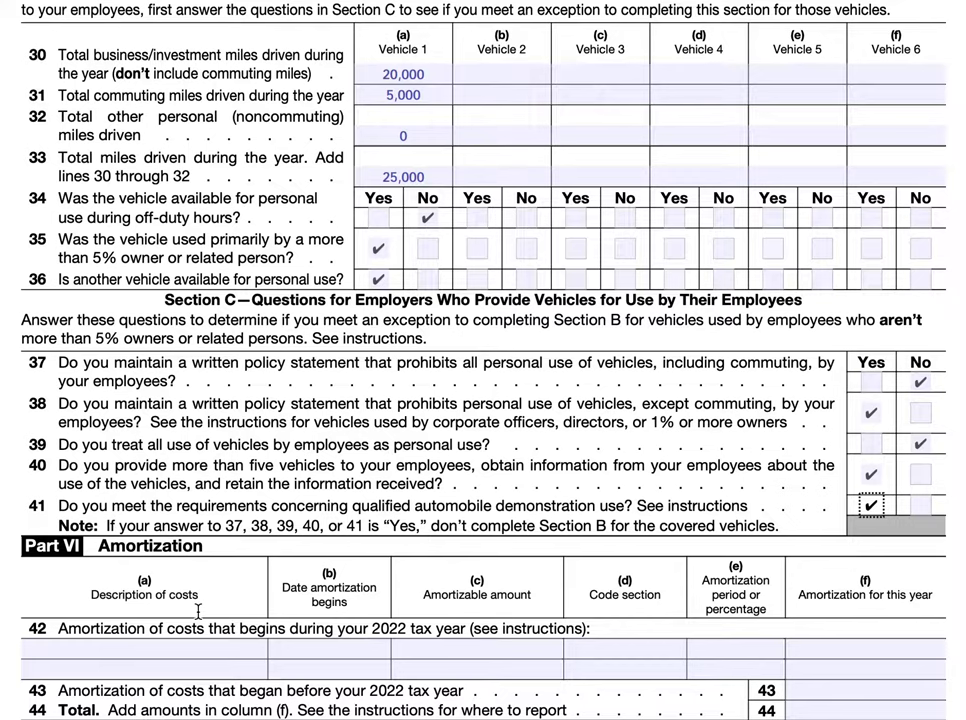
Enter "Startup costs" on line 42 with an amortization start date of 1/1/2022 and an amortizable amount of 10,000.
left_click(381, 587)
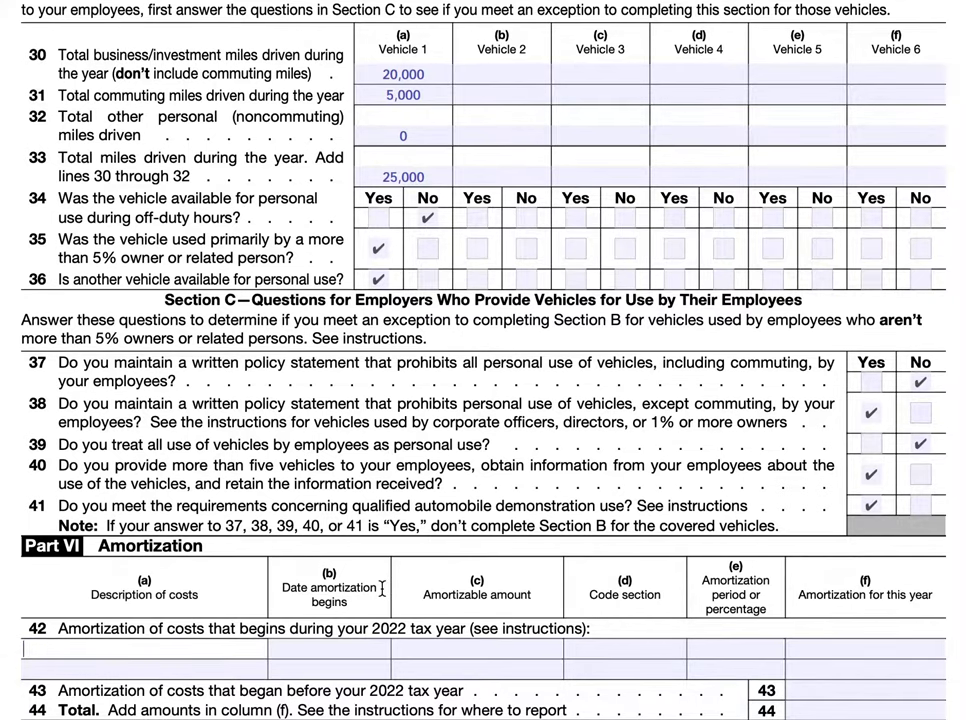
left_click(60, 648)
type("Startup costs")
key("Tab")
type("1/1/2022")
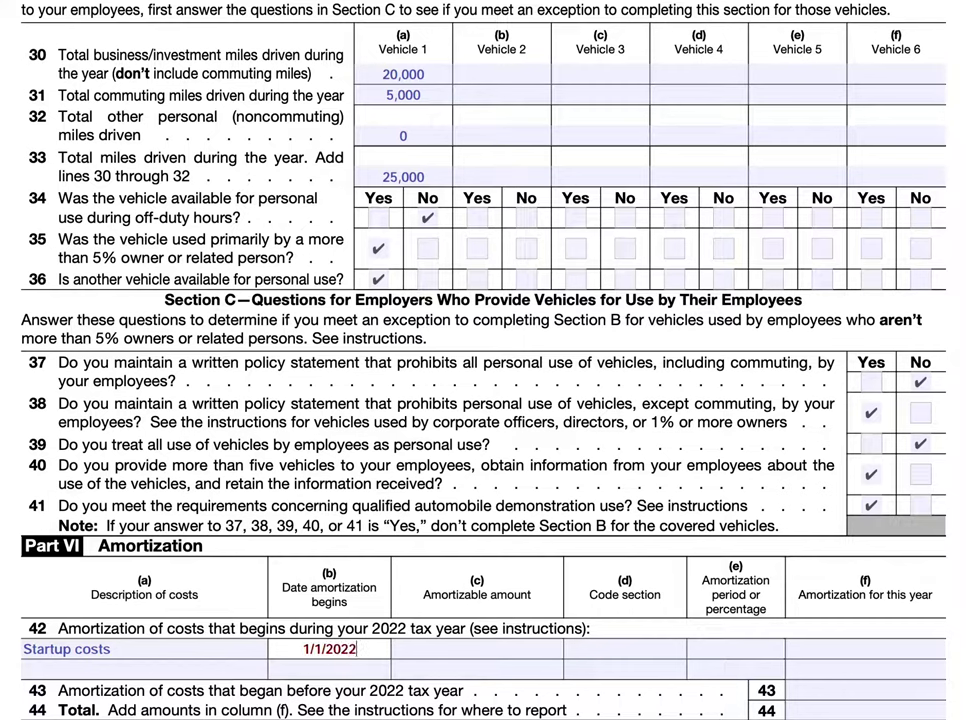
key("Tab")
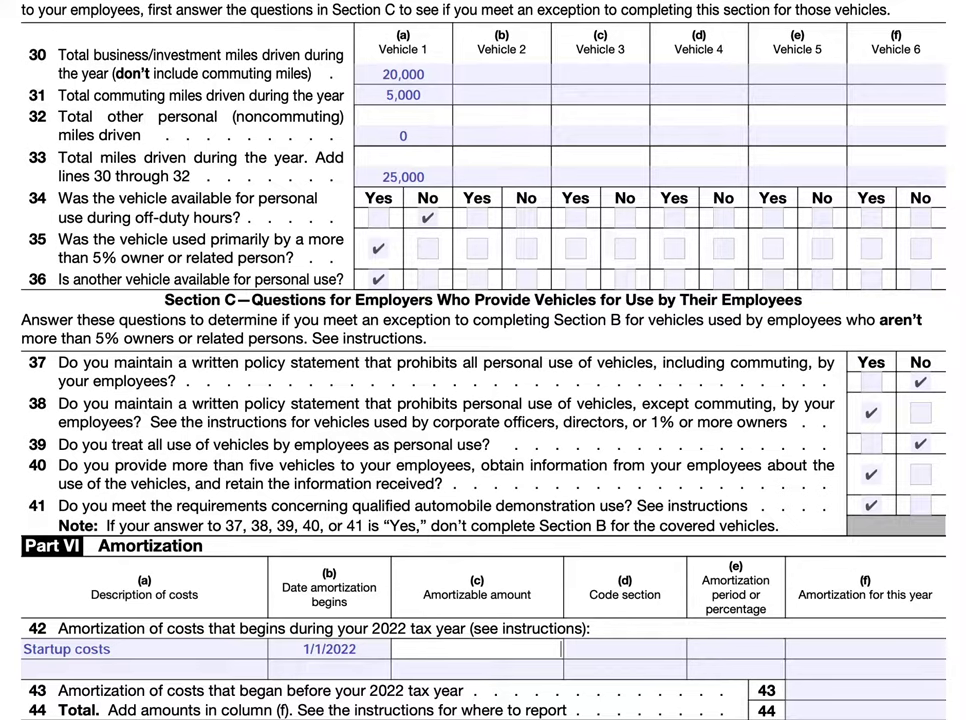
left_click(555, 648)
type("10,000")
key("Tab")
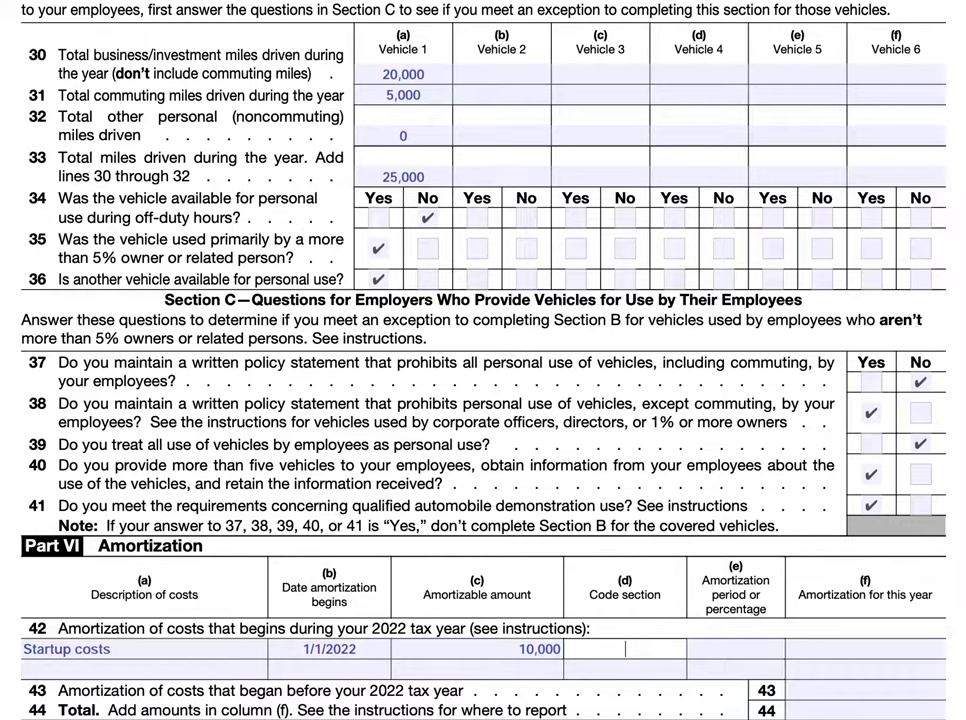
Enter code section 195 for the startup costs on line 42.
type("S")
key("BackSpace")
type("195")
key("BackSpace")
type("7")
key("BackSpace")
type("5")
key("Tab")
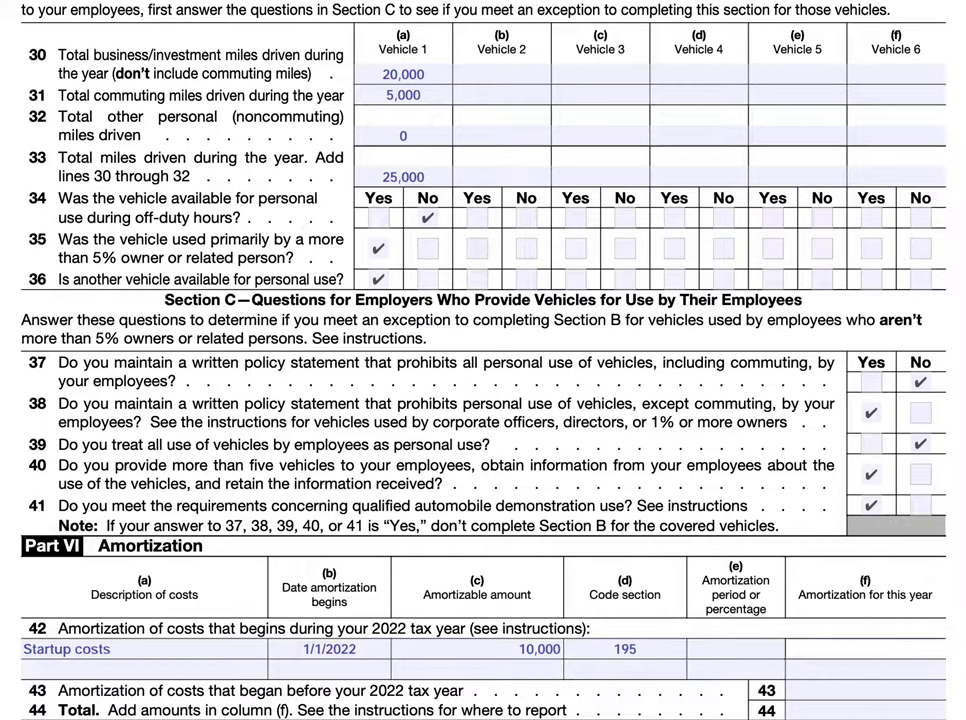
Set the amortization period for the startup costs on line 42 to 15.
type("10")
key("BackSpace")
key("BackSpace")
left_click(737, 648)
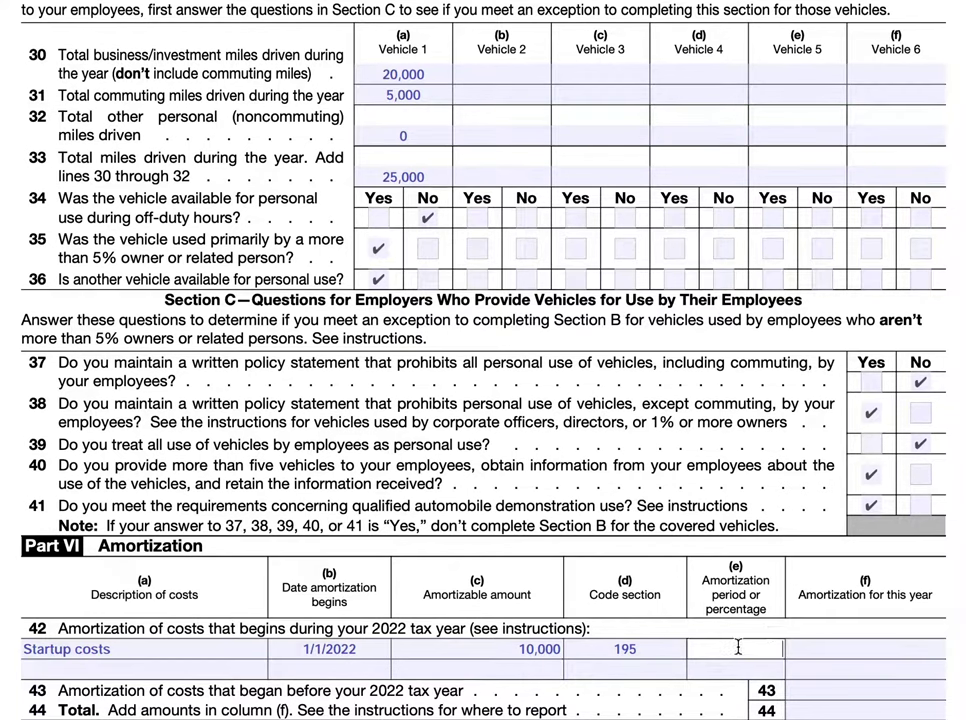
type("15")
Change the amortizable amount of the startup costs on line 42 to 15,000.
left_click(534, 649)
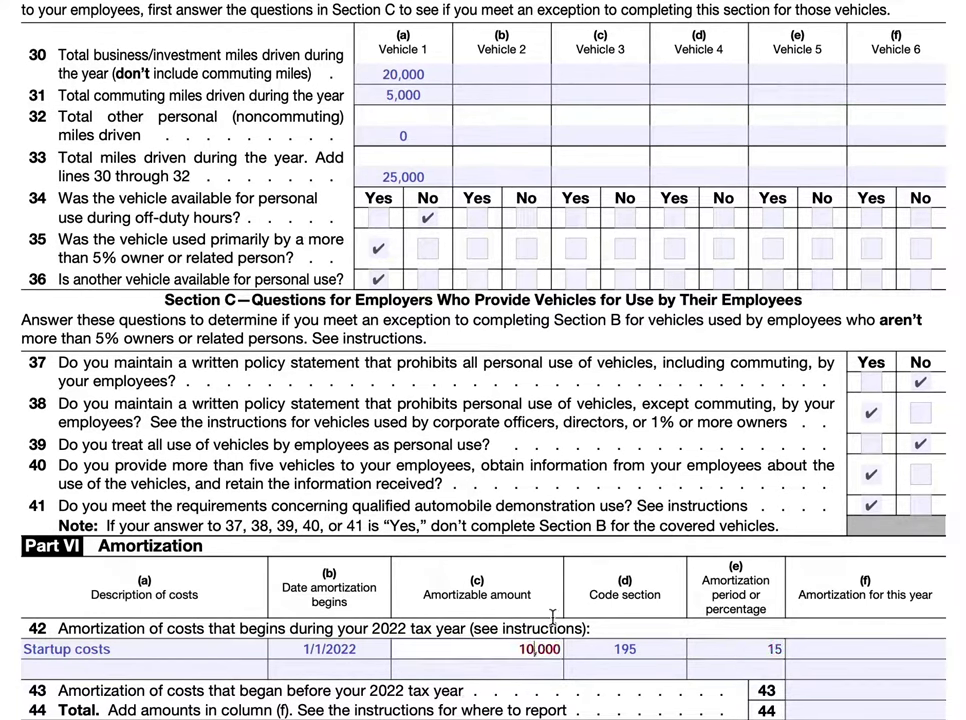
key("BackSpace")
type("5")
Enter this year's amortization of 1,000 for the startup costs, 0 on line 43 and a total of 1,000 on line 44.
left_click(830, 644)
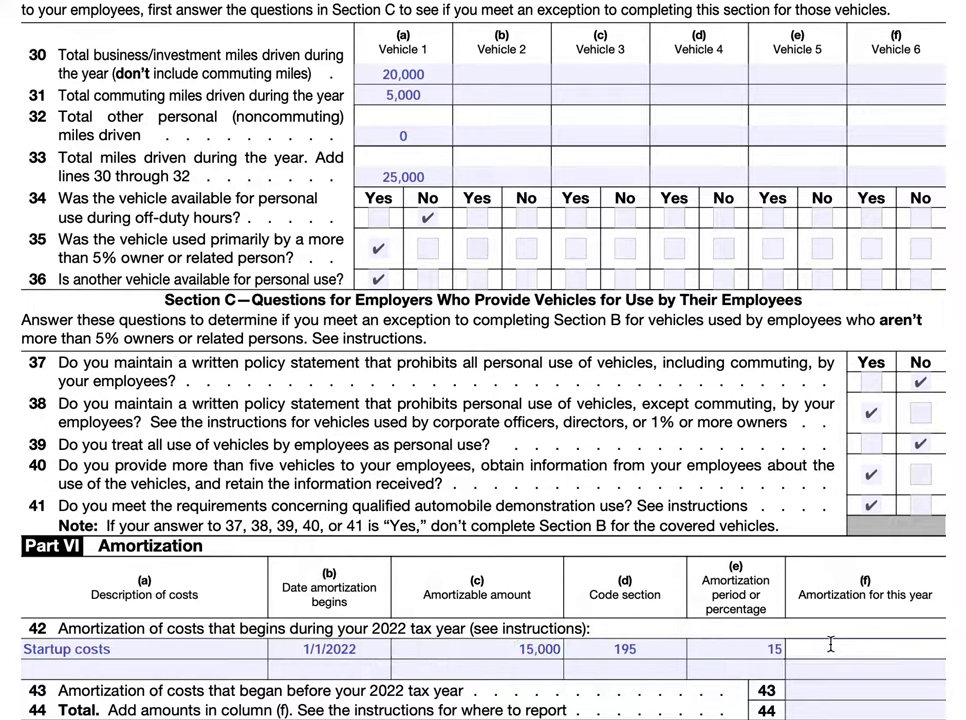
type("1,000")
key("Tab")
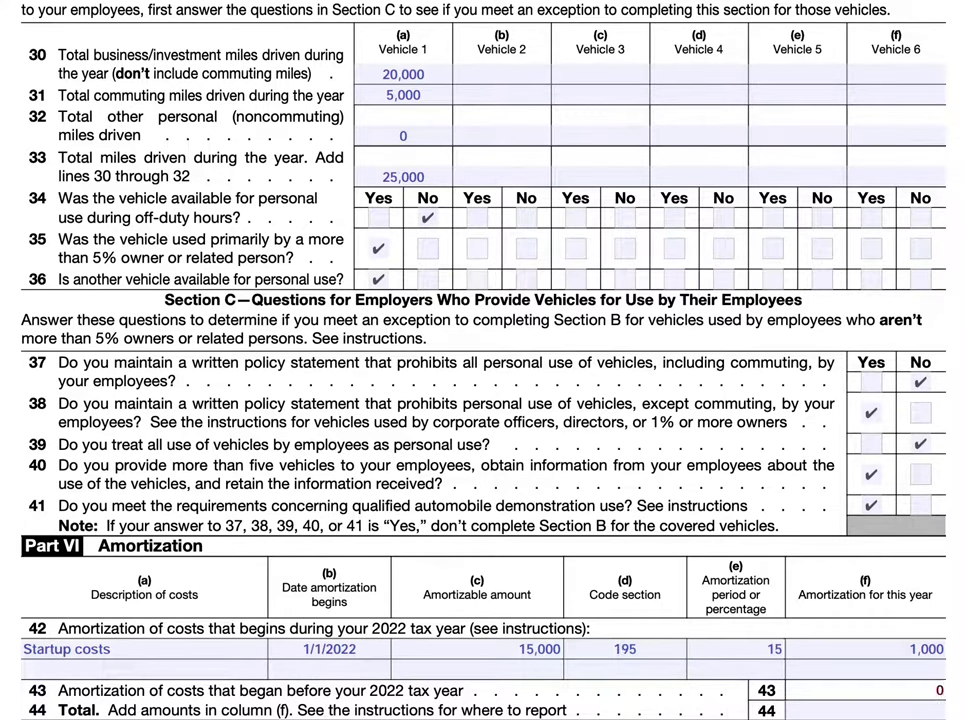
left_click(860, 711)
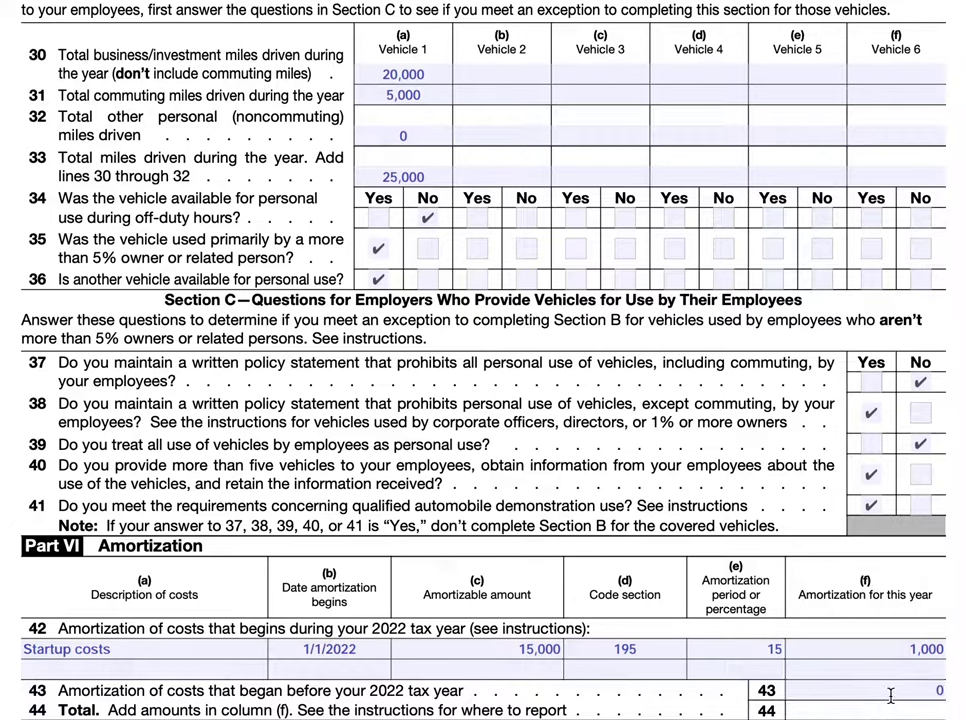
type("1,000")
scroll(546, 598, "up", 10)
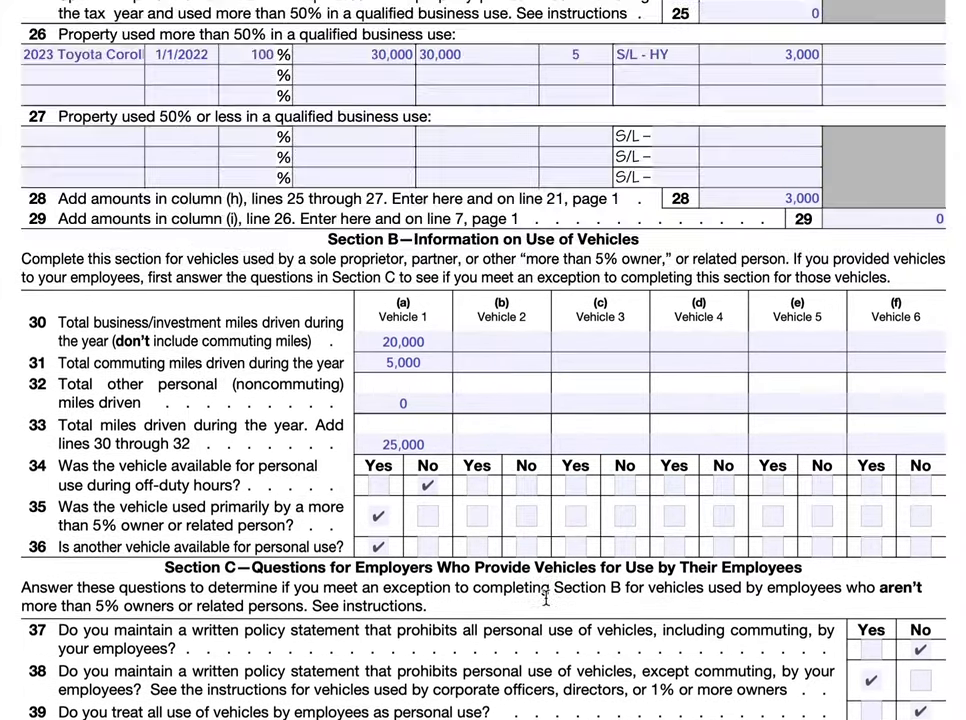
scroll(546, 598, "up", 15)
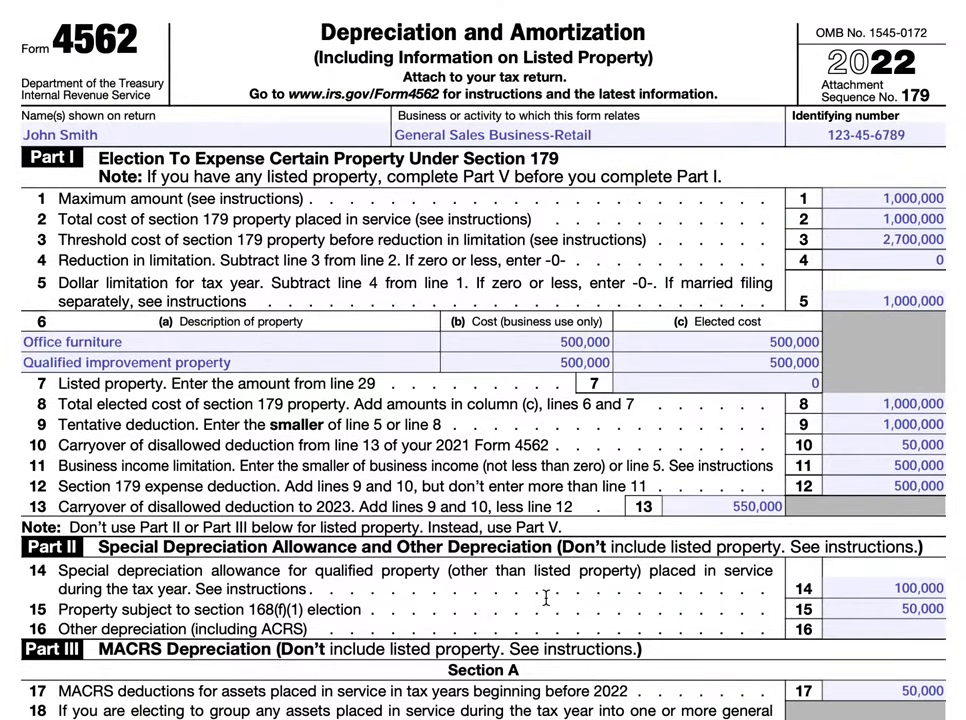